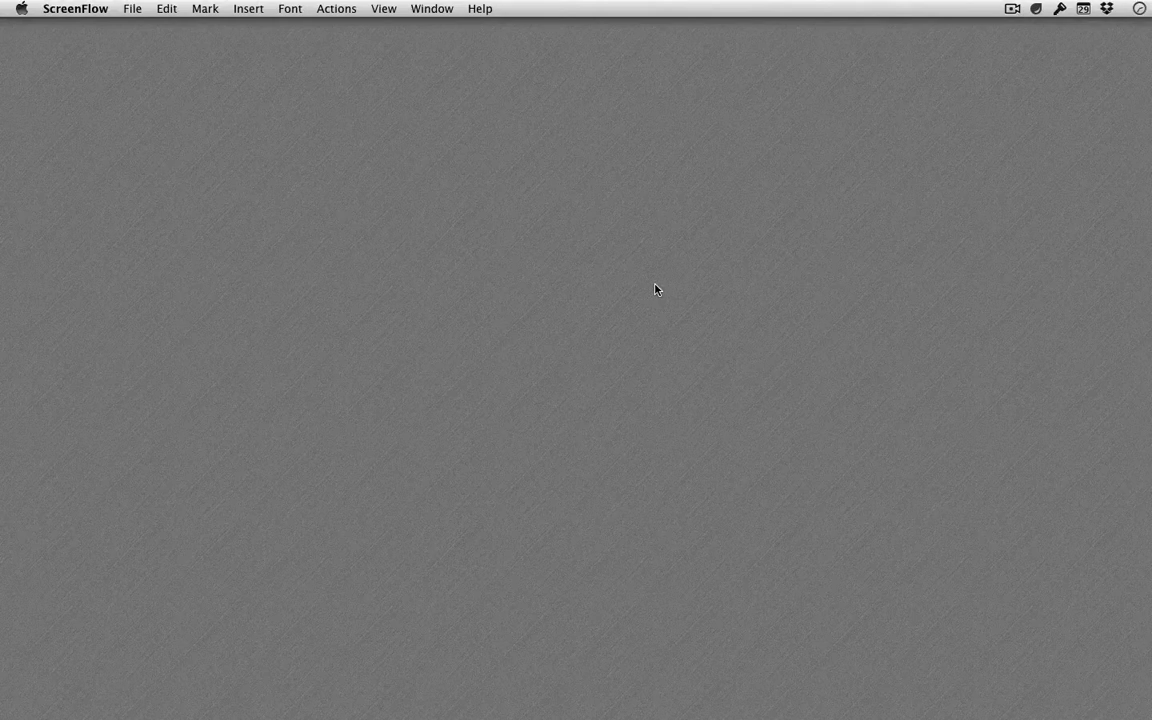
Switch to Word and change the font of the entire Lipsum document to Times New Roman.
{"action": "left_click", "coordinate": [553, 697]}
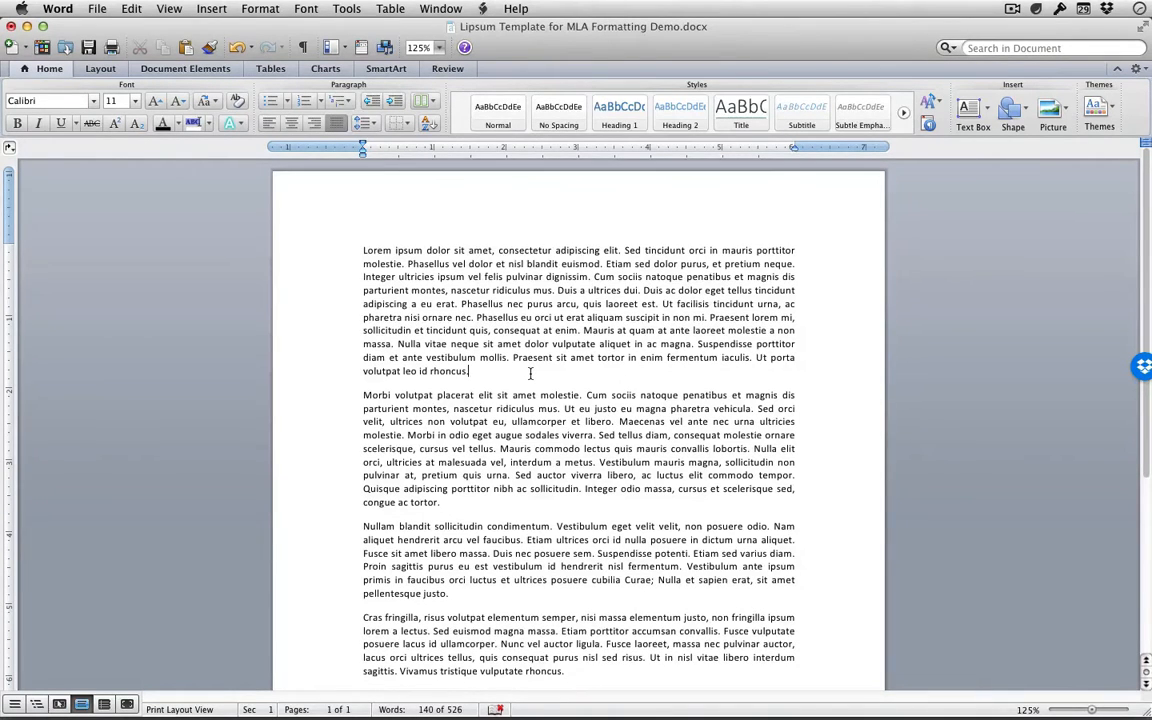
{"action": "scroll", "coordinate": [530, 373], "scroll_direction": "down", "scroll_amount": 5}
{"action": "scroll", "coordinate": [530, 373], "scroll_direction": "up", "scroll_amount": 5}
{"action": "key", "text": "super+a"}
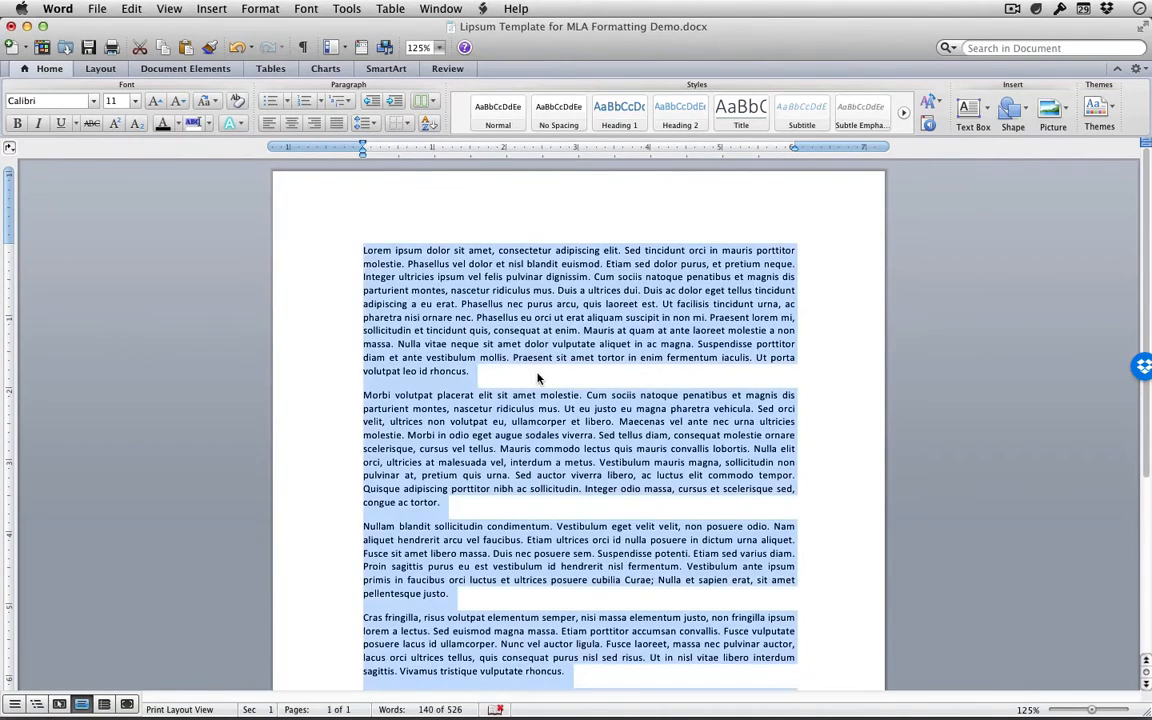
{"action": "left_click", "coordinate": [60, 101]}
{"action": "type", "text": "Times New Roman"}
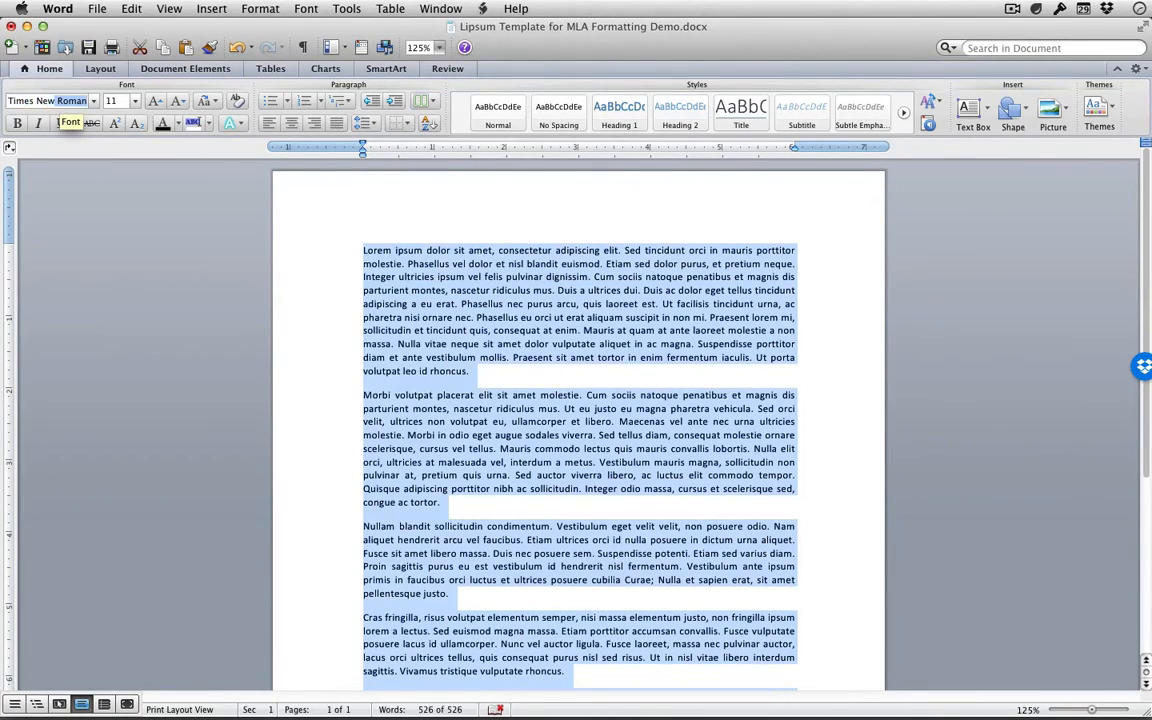
{"action": "key", "text": "Return"}
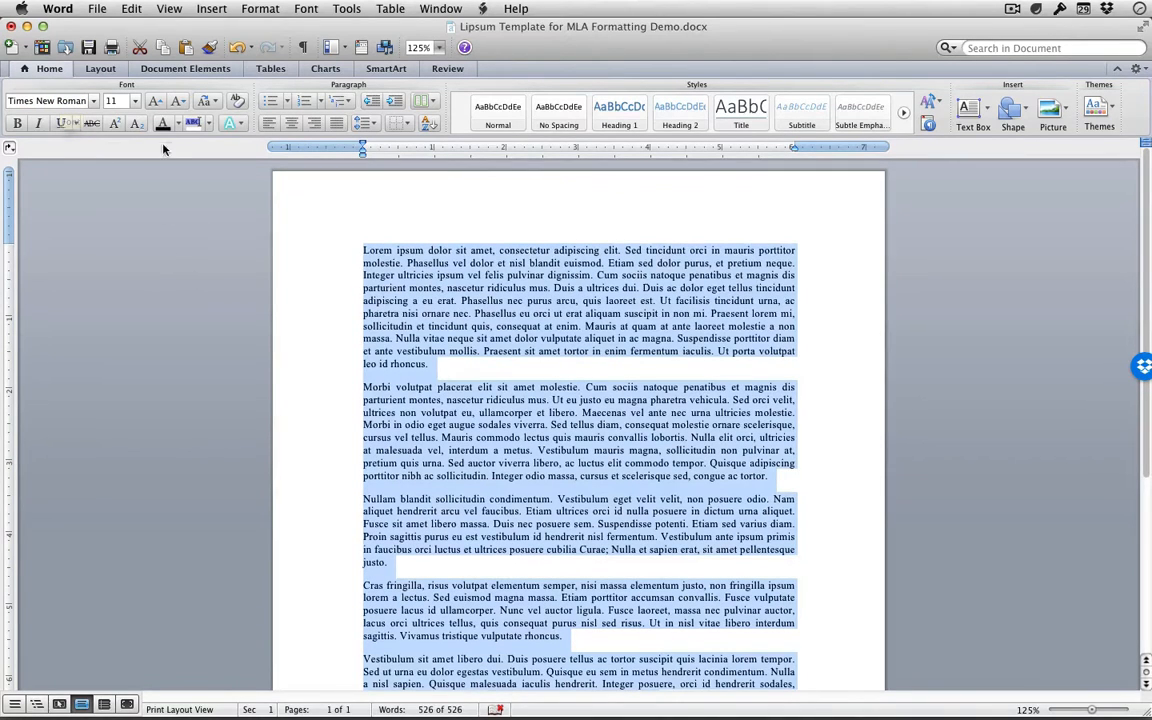
Set the font size of all the document text to 12.
{"action": "left_click", "coordinate": [119, 102]}
{"action": "type", "text": "2"}
{"action": "key", "text": "Return"}
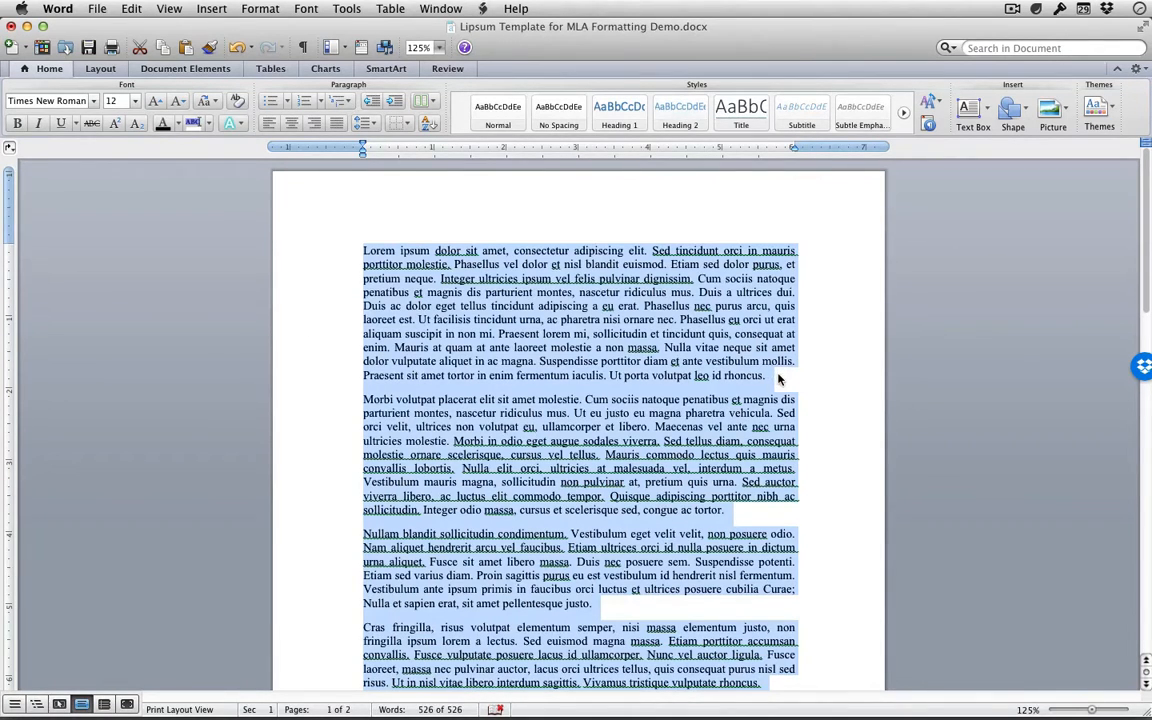
{"action": "left_click", "coordinate": [765, 375]}
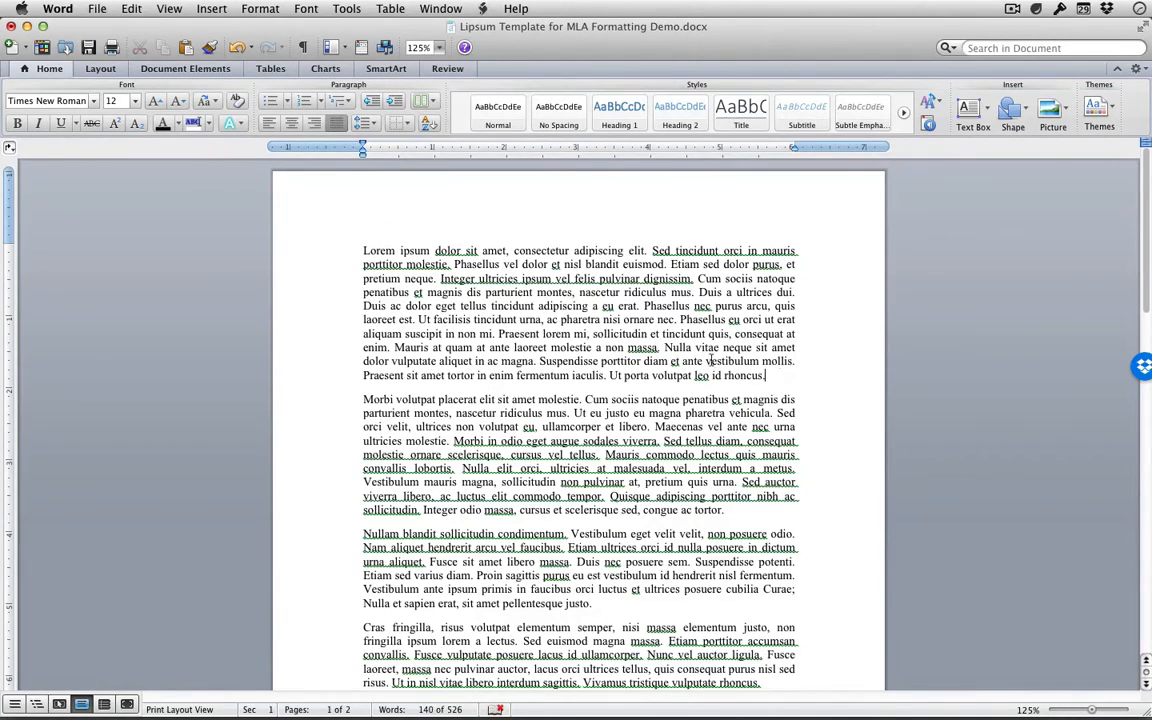
Apply 2.0 line spacing to the whole document.
{"action": "scroll", "coordinate": [669, 378], "scroll_direction": "down", "scroll_amount": 2}
{"action": "scroll", "coordinate": [669, 378], "scroll_direction": "down", "scroll_amount": 2}
{"action": "scroll", "coordinate": [600, 350], "scroll_direction": "up", "scroll_amount": 3}
{"action": "key", "text": "super+a"}
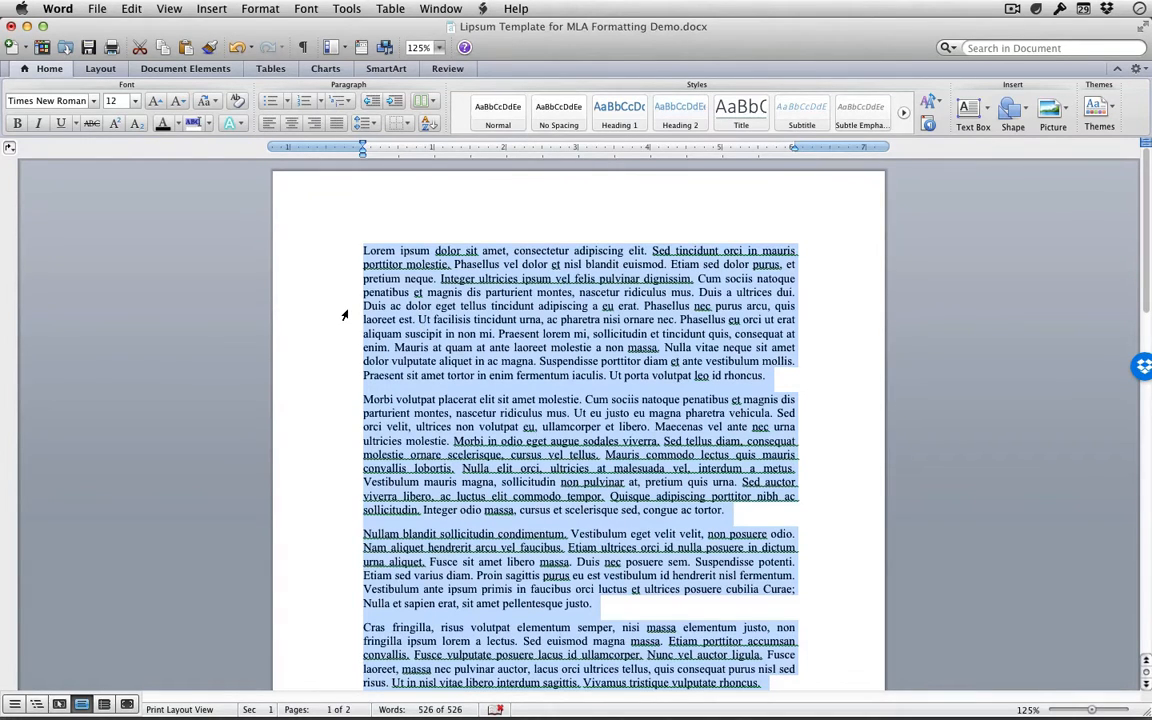
{"action": "left_click", "coordinate": [369, 124]}
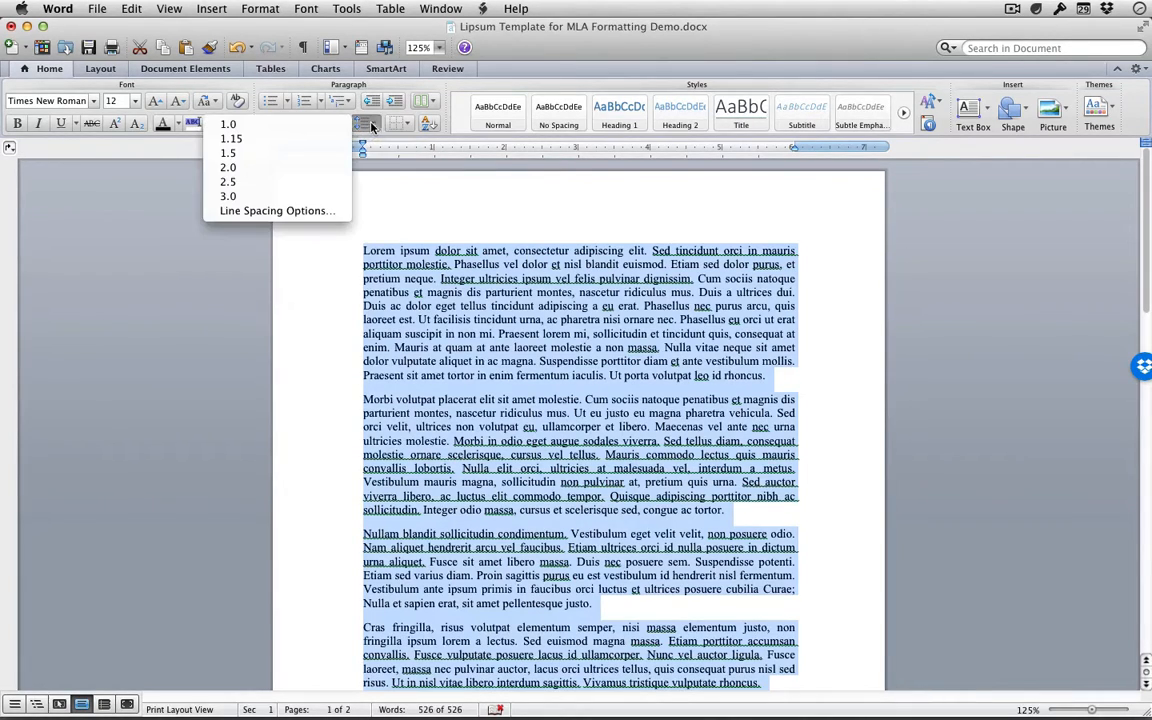
{"action": "left_click", "coordinate": [321, 172]}
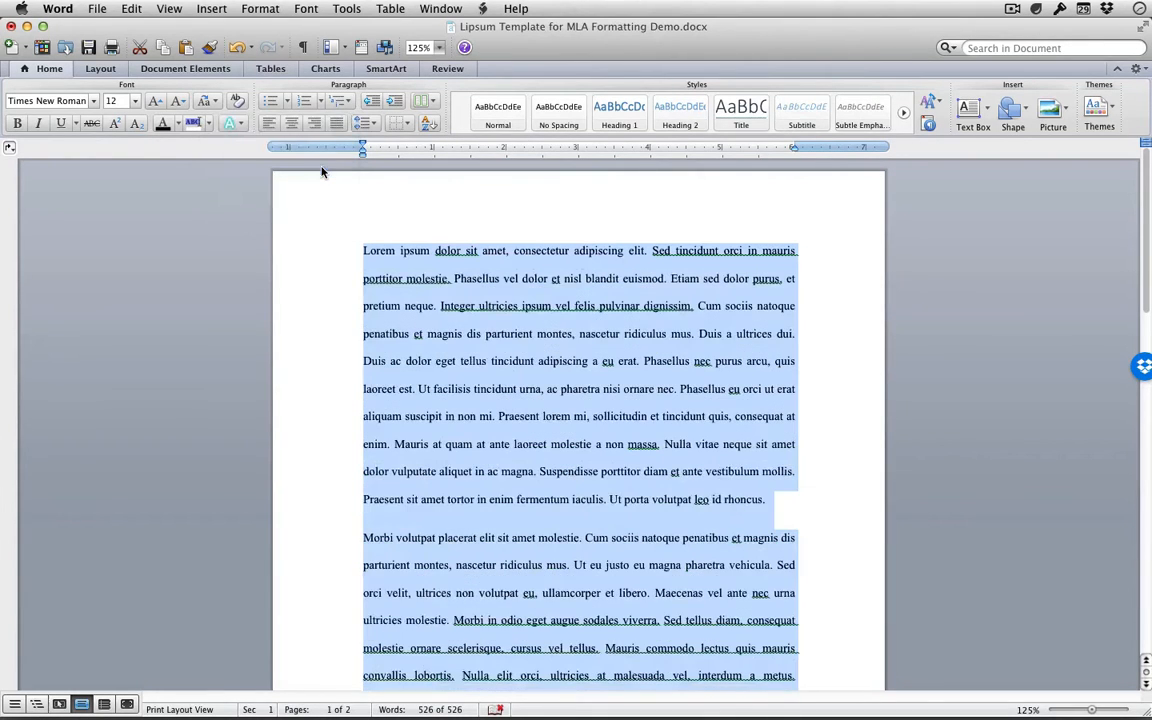
{"action": "left_click", "coordinate": [790, 499]}
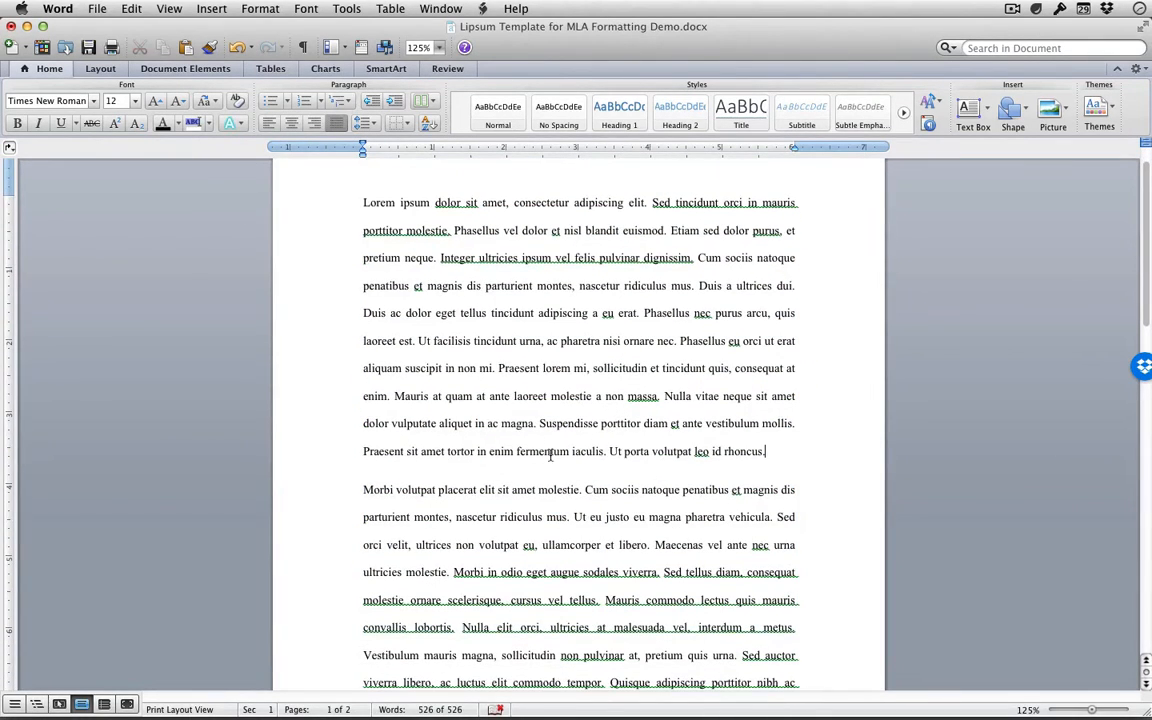
Examine the gaps between the double-spaced paragraphs across the document's pages.
{"action": "scroll", "coordinate": [550, 452], "scroll_direction": "down", "scroll_amount": 5}
{"action": "scroll", "coordinate": [549, 455], "scroll_direction": "down", "scroll_amount": 8}
{"action": "scroll", "coordinate": [555, 452], "scroll_direction": "up", "scroll_amount": 12}
{"action": "scroll", "coordinate": [520, 392], "scroll_direction": "down", "scroll_amount": 2}
{"action": "scroll", "coordinate": [740, 420], "scroll_direction": "up", "scroll_amount": 3}
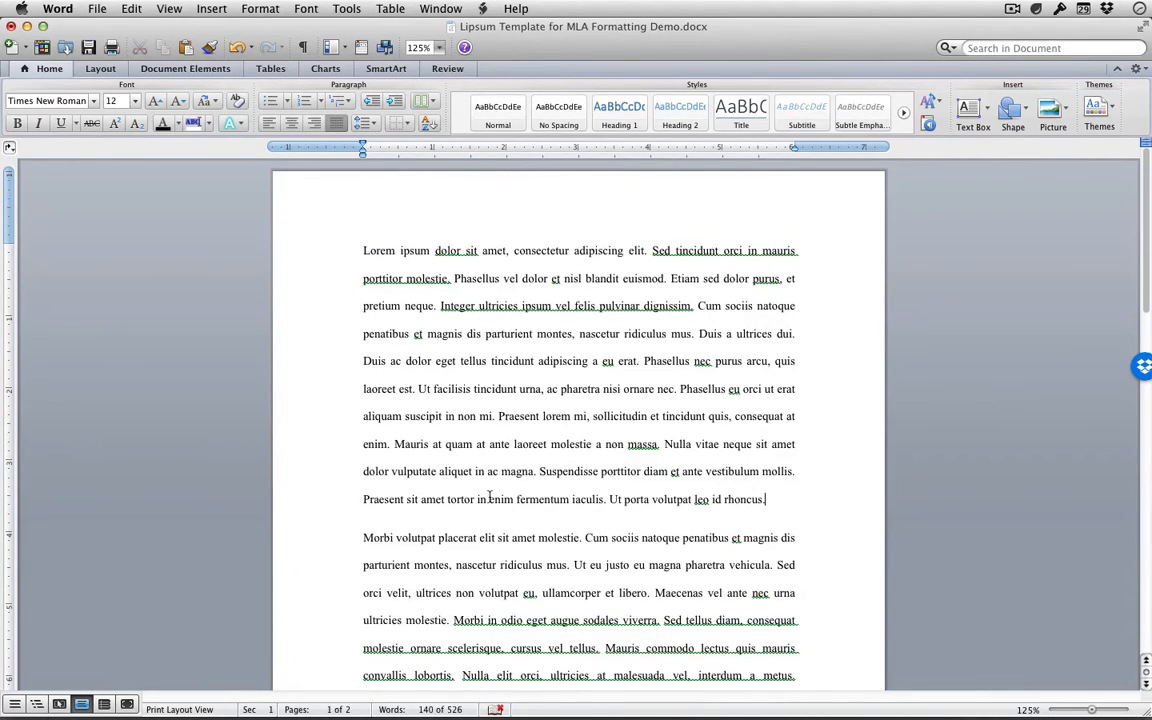
{"action": "scroll", "coordinate": [630, 400], "scroll_direction": "down", "scroll_amount": 3}
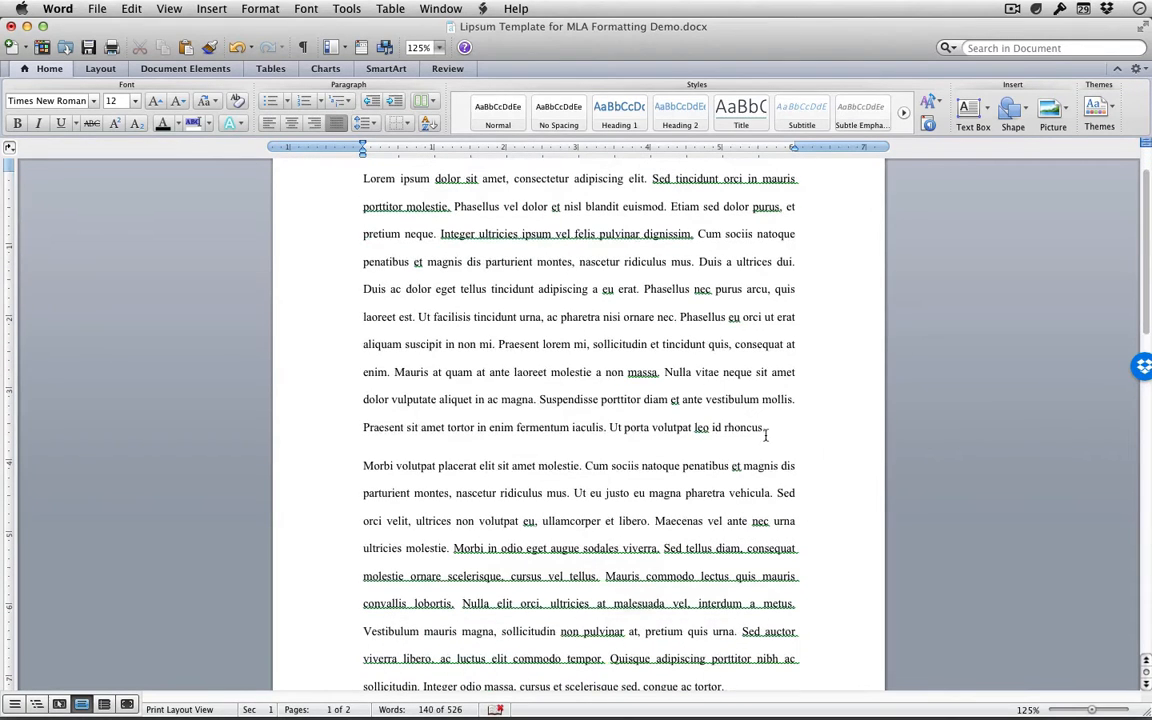
{"action": "scroll", "coordinate": [710, 440], "scroll_direction": "down", "scroll_amount": 8}
{"action": "scroll", "coordinate": [560, 370], "scroll_direction": "up", "scroll_amount": 10}
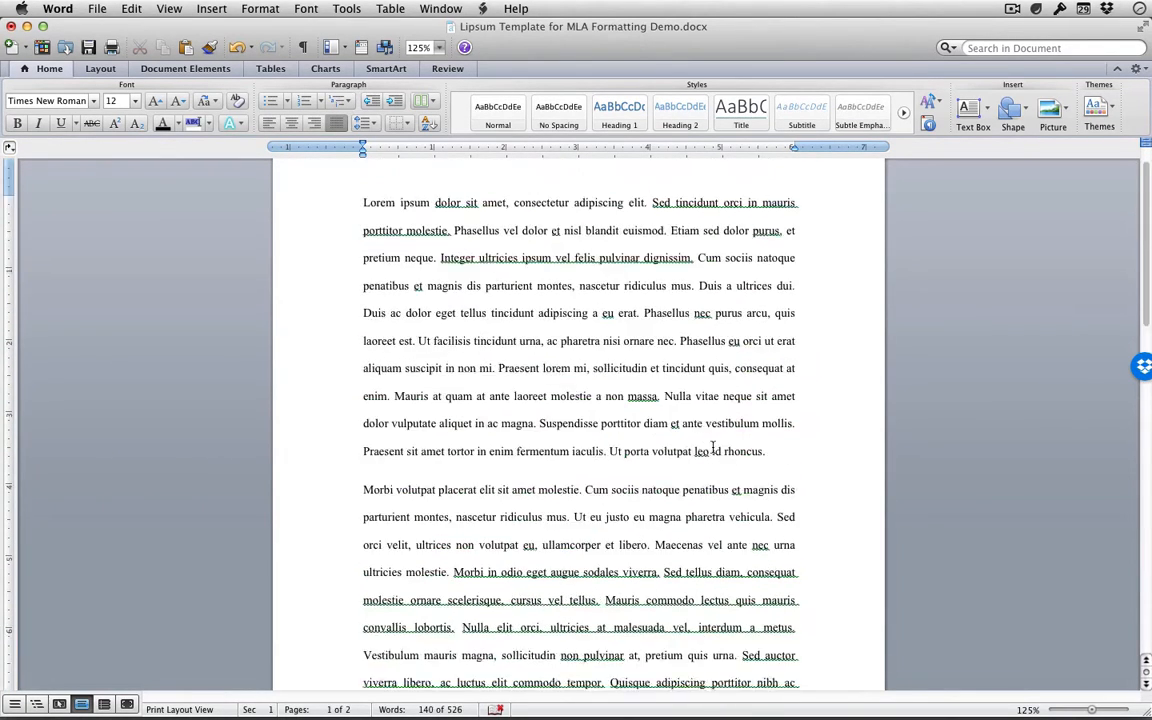
Enable the line spacing option "Don't add space between paragraphs of the same style" for the entire document.
{"action": "key", "text": "super+a"}
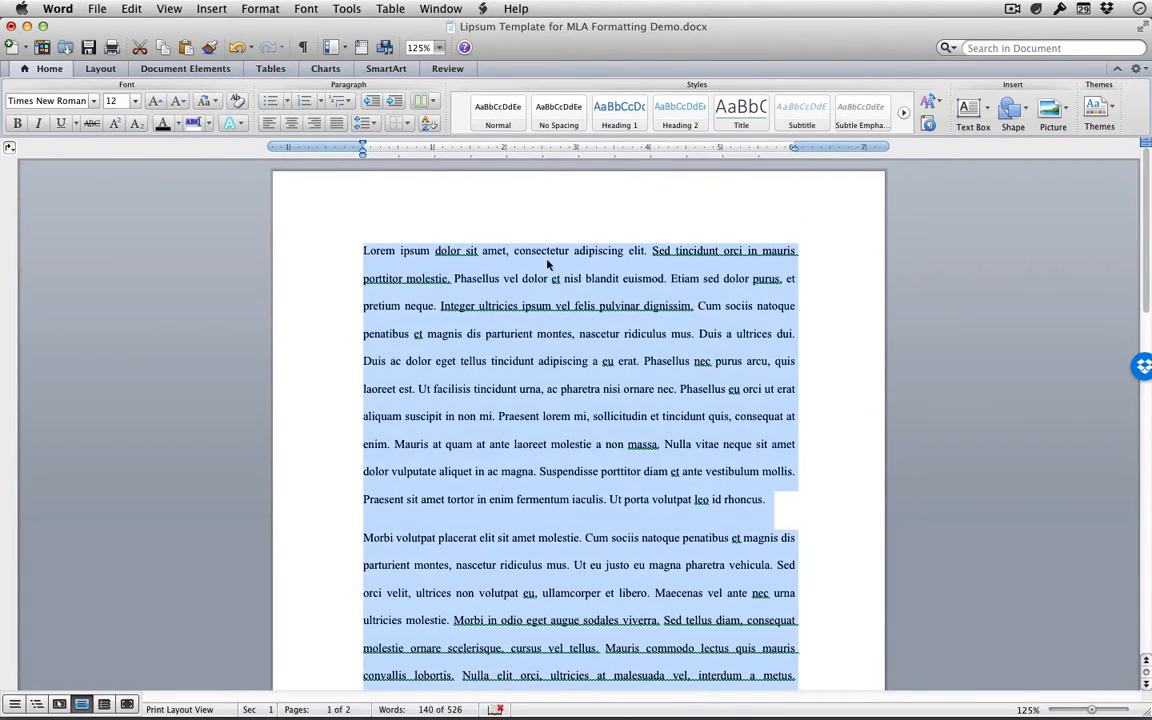
{"action": "left_click", "coordinate": [374, 124]}
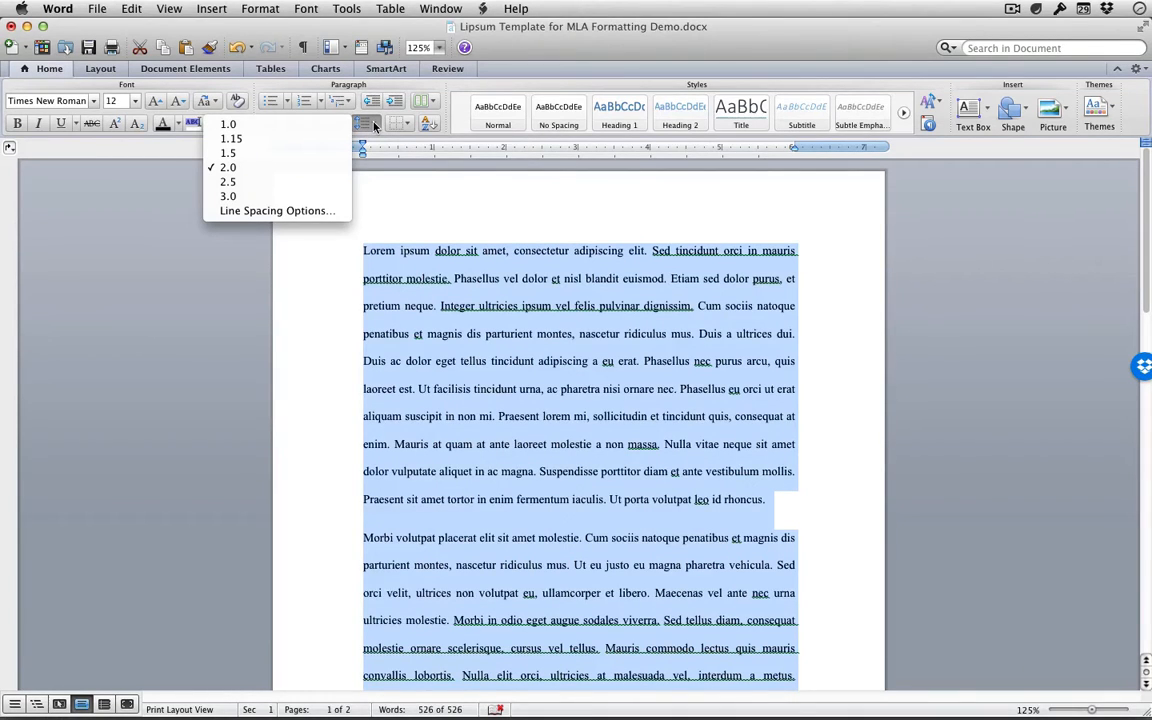
{"action": "left_click", "coordinate": [327, 212]}
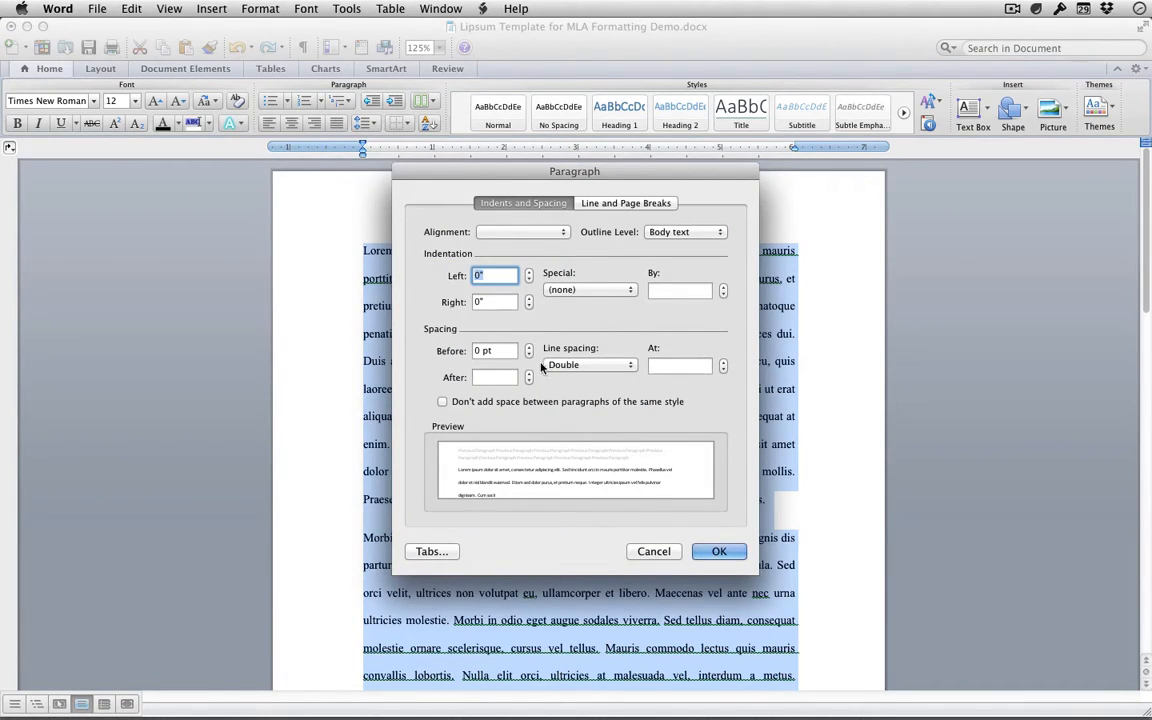
{"action": "left_click", "coordinate": [463, 405]}
{"action": "left_click", "coordinate": [708, 552]}
{"action": "scroll", "coordinate": [617, 442], "scroll_direction": "down", "scroll_amount": 2}
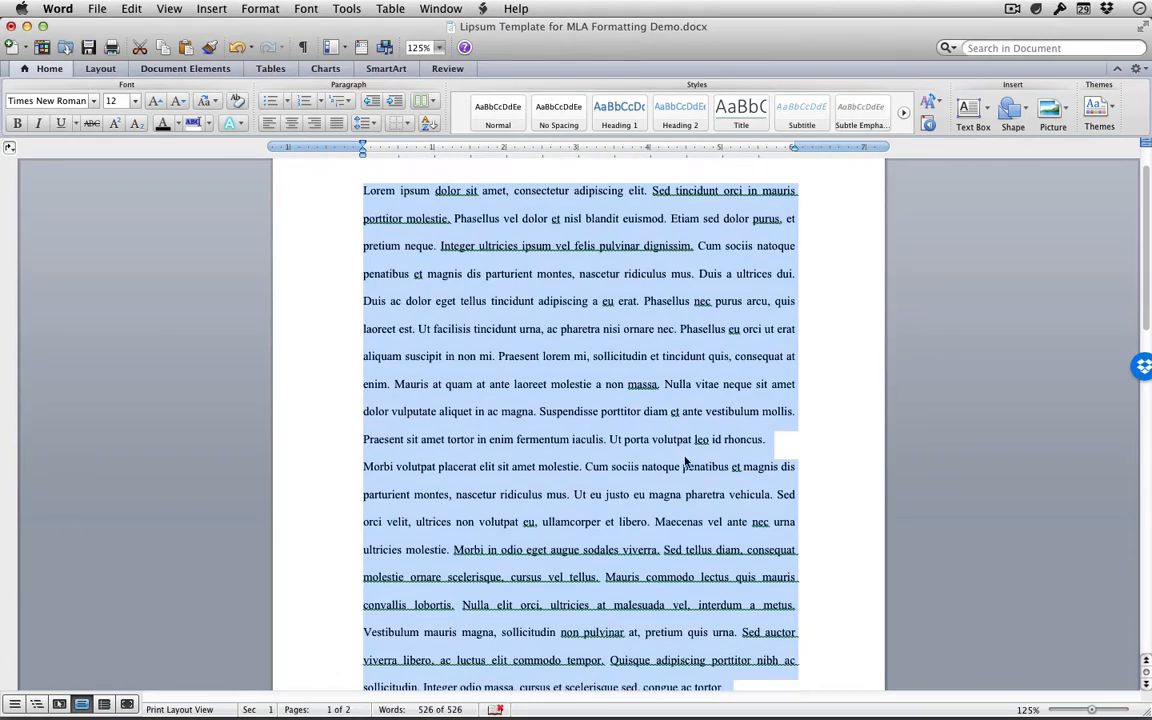
{"action": "left_click", "coordinate": [597, 439]}
Check that the spacing between paragraphs matches the line spacing, and look at where each paragraph begins and ends.
{"action": "scroll", "coordinate": [432, 308], "scroll_direction": "down", "scroll_amount": 3}
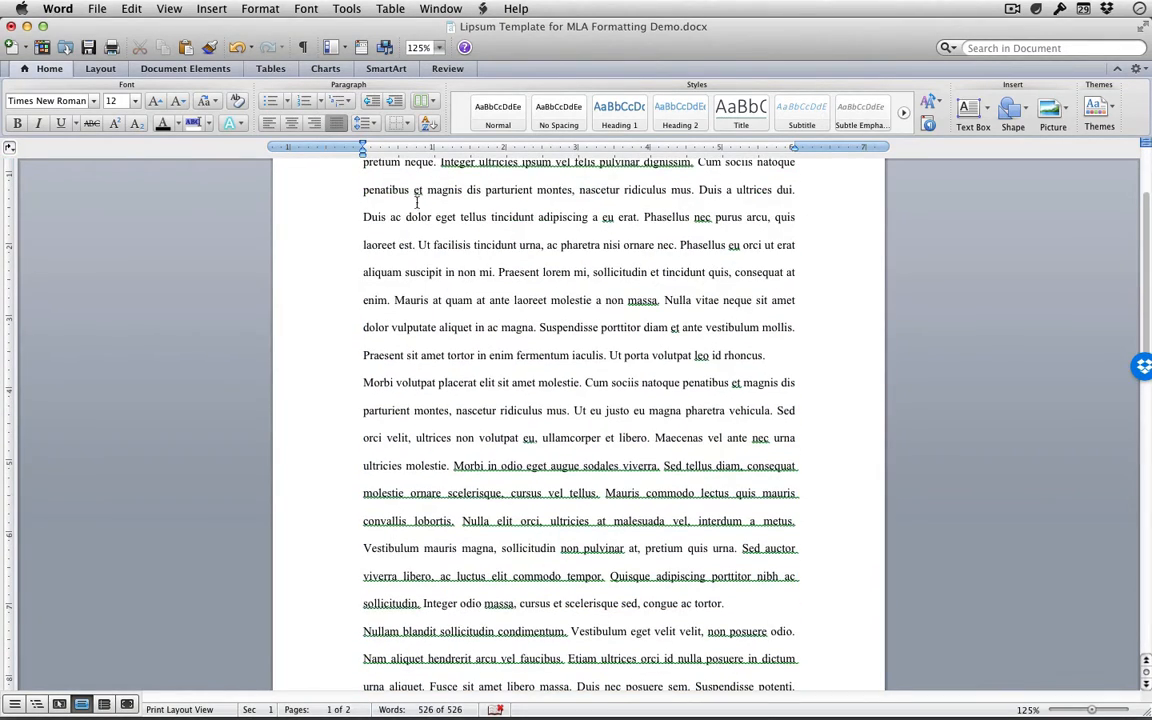
{"action": "scroll", "coordinate": [411, 501], "scroll_direction": "down", "scroll_amount": 10}
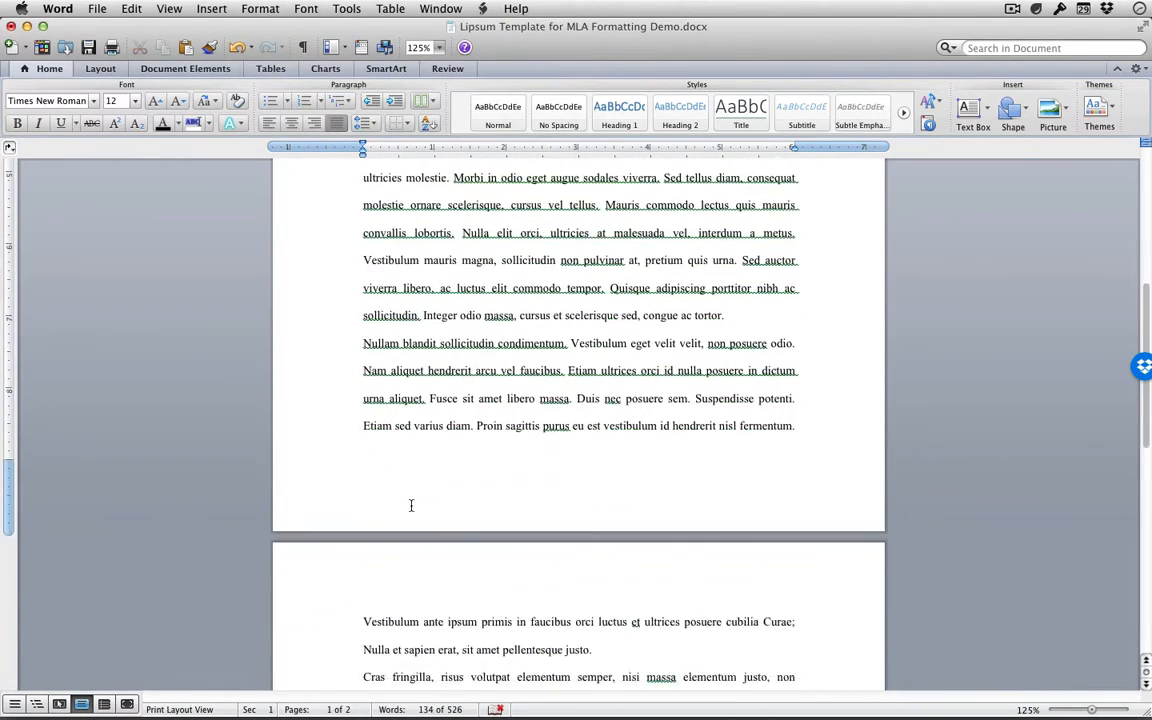
{"action": "scroll", "coordinate": [411, 514], "scroll_direction": "up", "scroll_amount": 15}
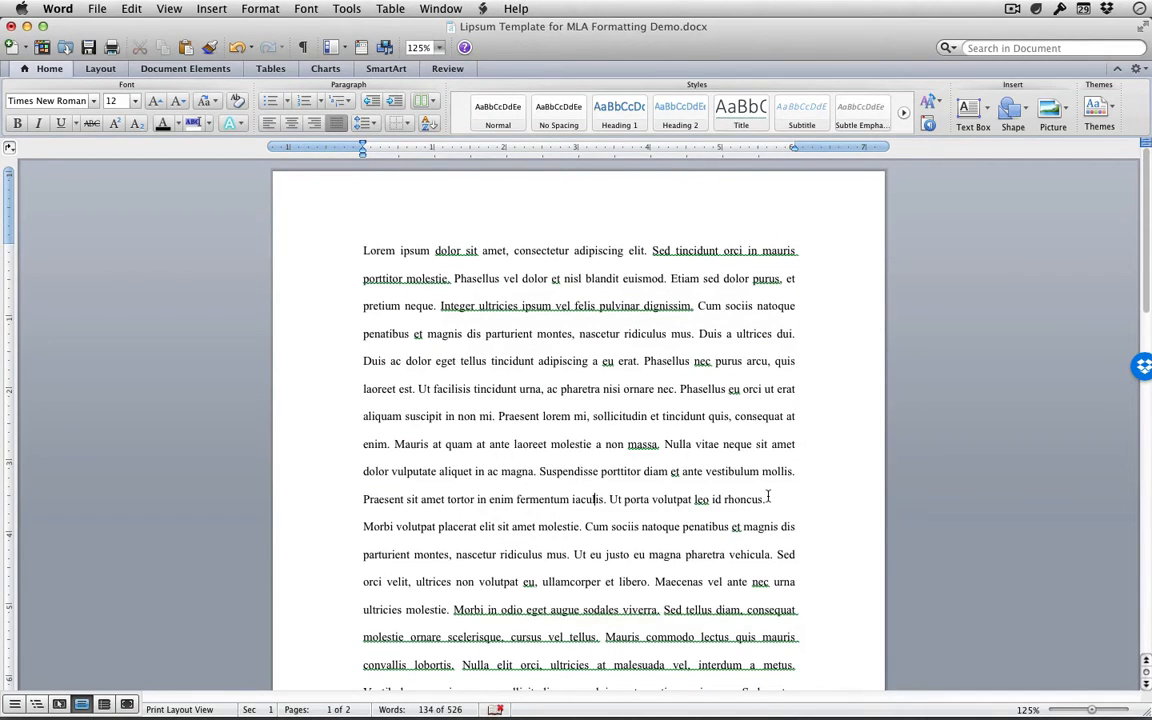
{"action": "left_click", "coordinate": [767, 497]}
{"action": "scroll", "coordinate": [491, 413], "scroll_direction": "down", "scroll_amount": 5}
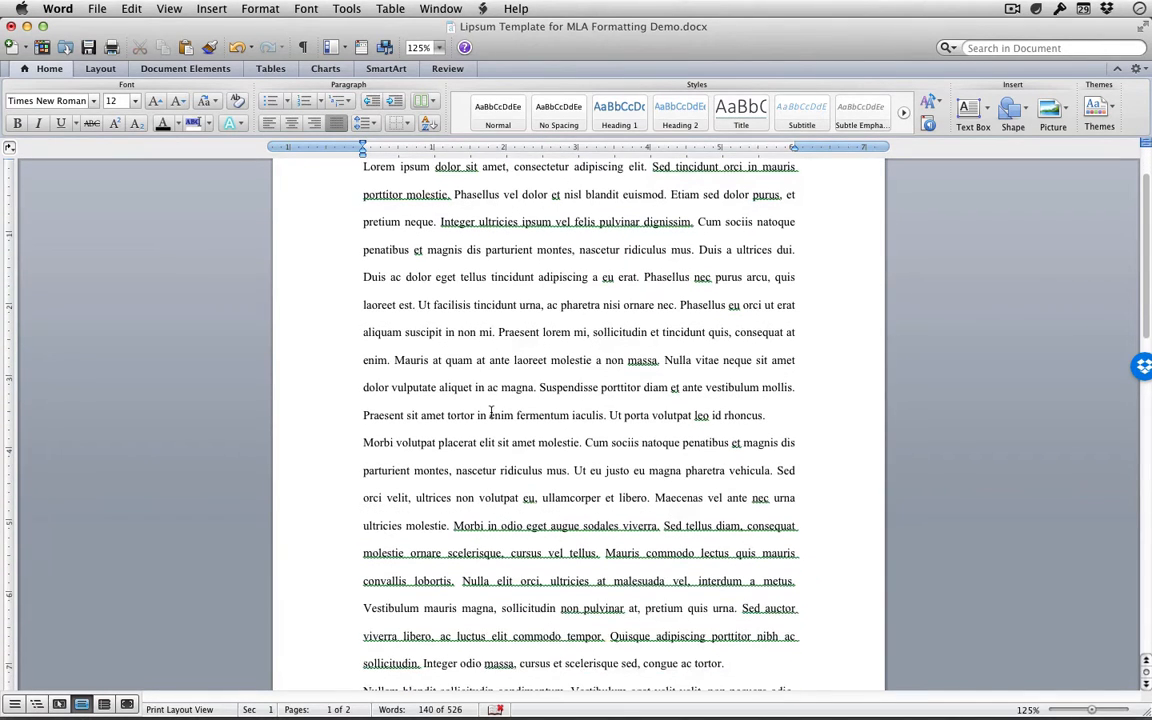
{"action": "scroll", "coordinate": [519, 520], "scroll_direction": "down", "scroll_amount": 5}
{"action": "scroll", "coordinate": [470, 430], "scroll_direction": "up", "scroll_amount": 10}
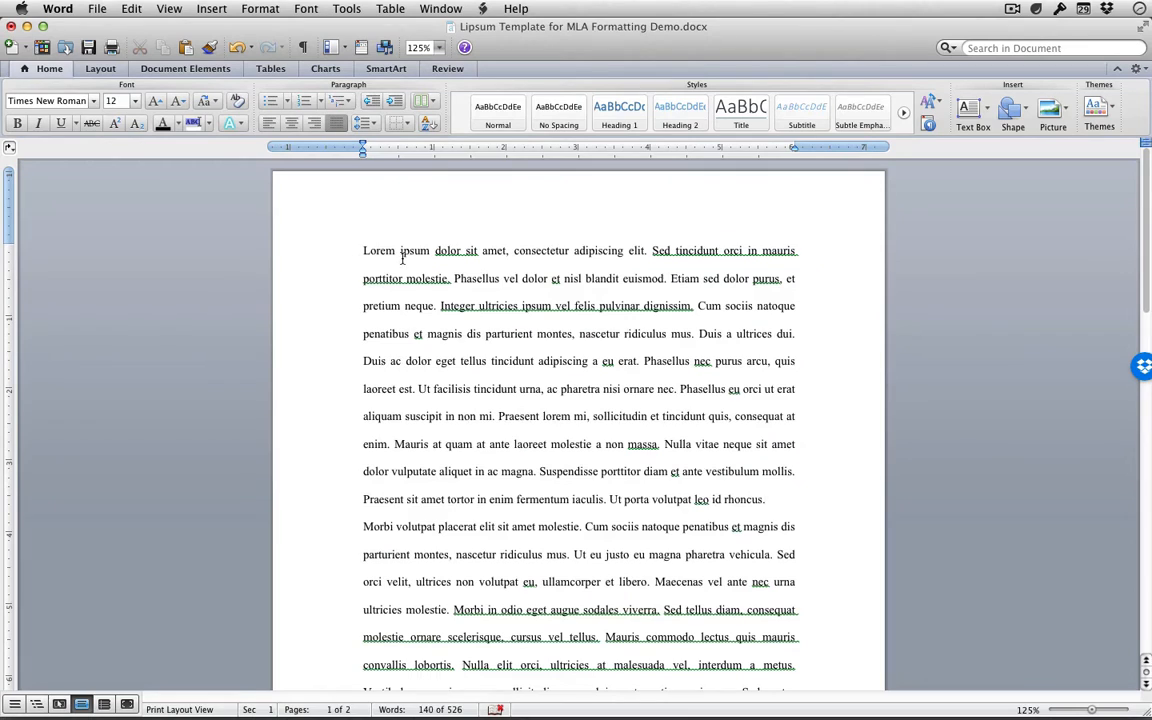
{"action": "left_click", "coordinate": [777, 497]}
Indent the first lines of the first two paragraphs, "Lorem ipsum" and "Morbi volutpat", by one tab stop each.
{"action": "left_click", "coordinate": [360, 251]}
{"action": "key", "text": "Tab"}
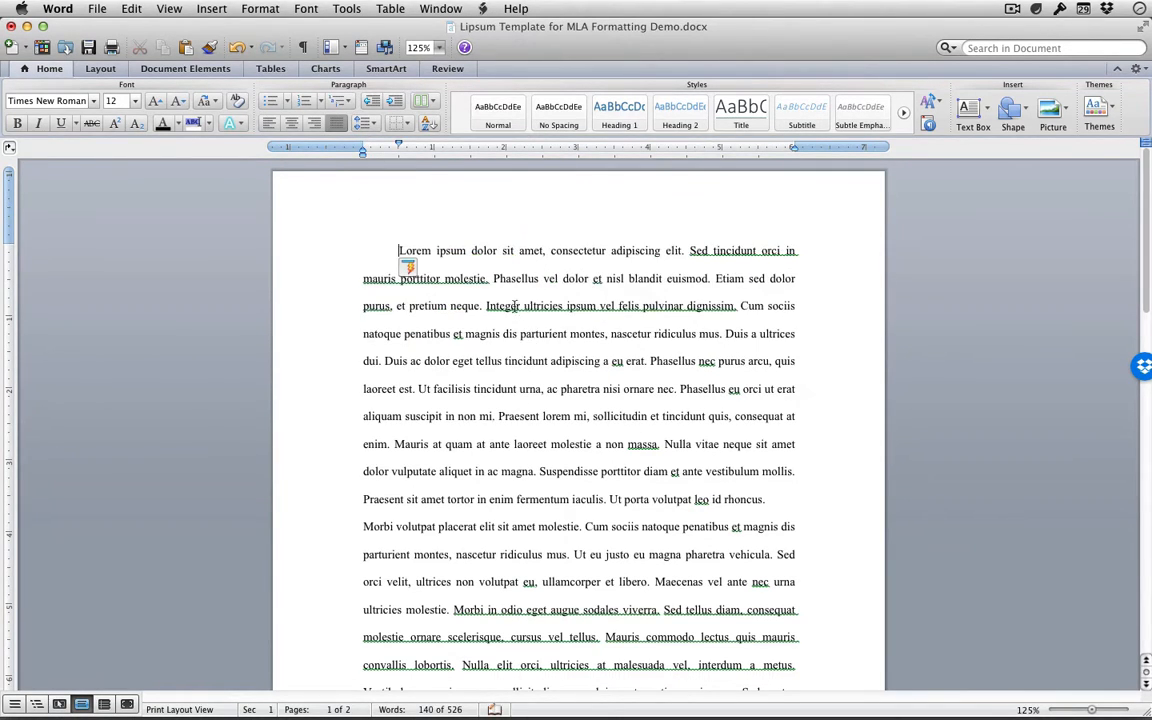
{"action": "left_click", "coordinate": [357, 527]}
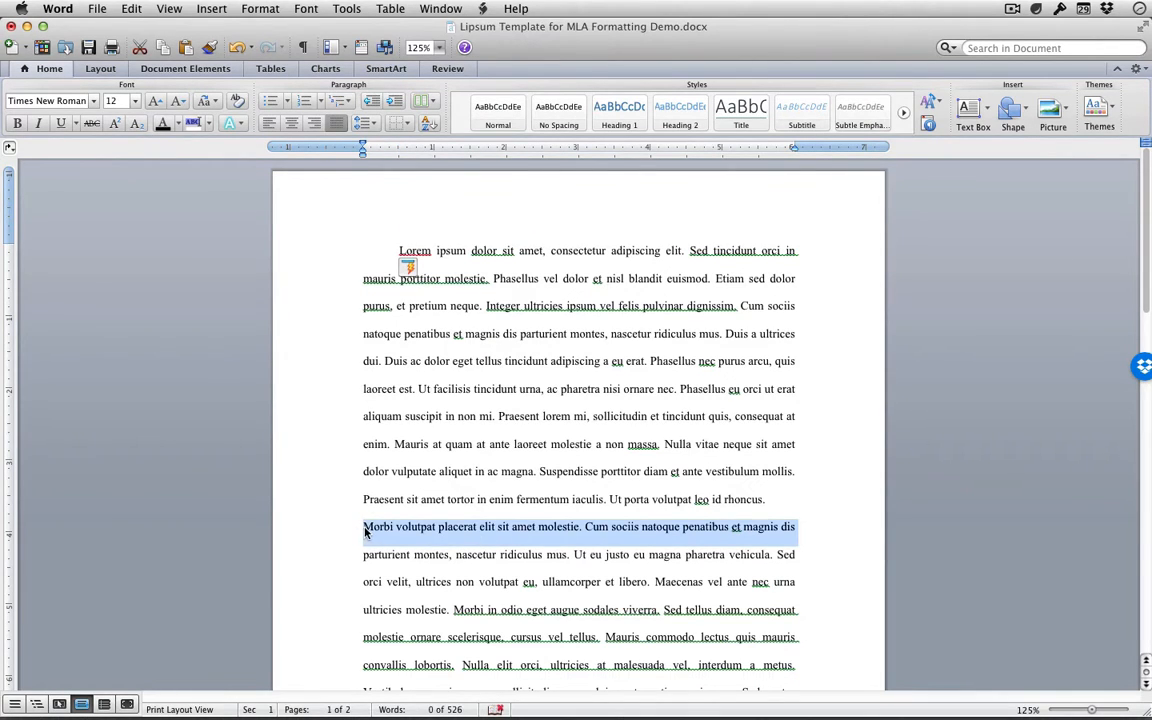
{"action": "left_click", "coordinate": [366, 527]}
{"action": "key", "text": "Tab"}
{"action": "key", "text": "BackSpace"}
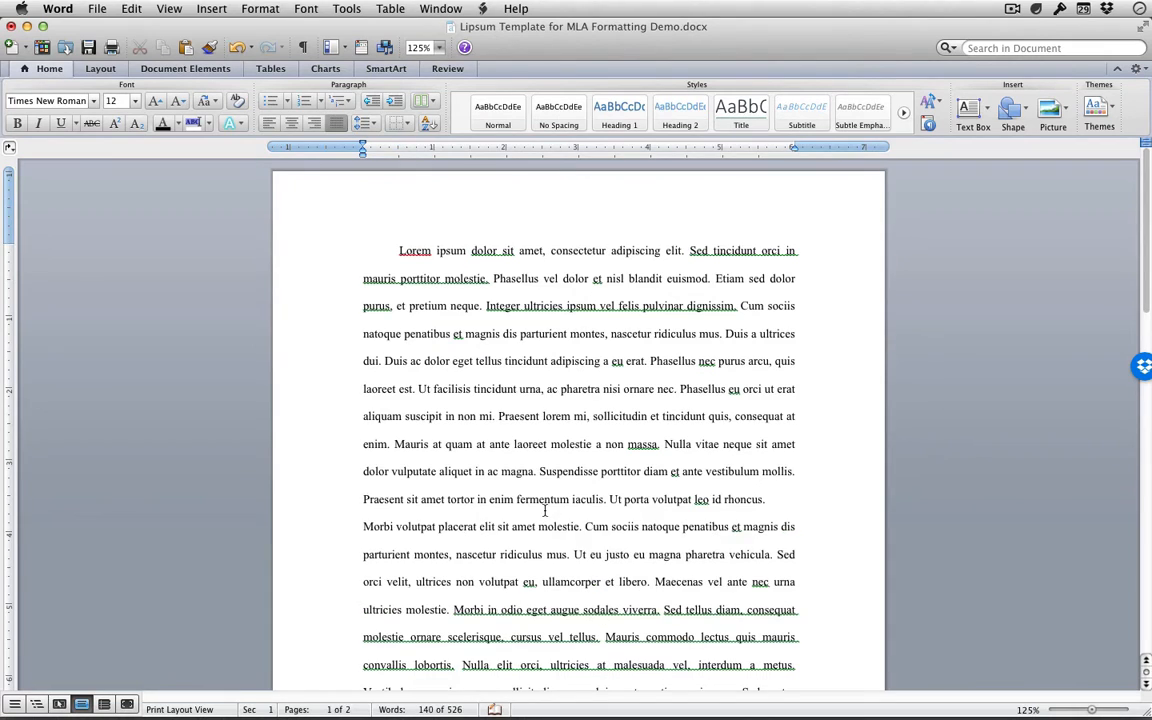
{"action": "scroll", "coordinate": [697, 428], "scroll_direction": "down", "scroll_amount": 3}
{"action": "key", "text": "Tab"}
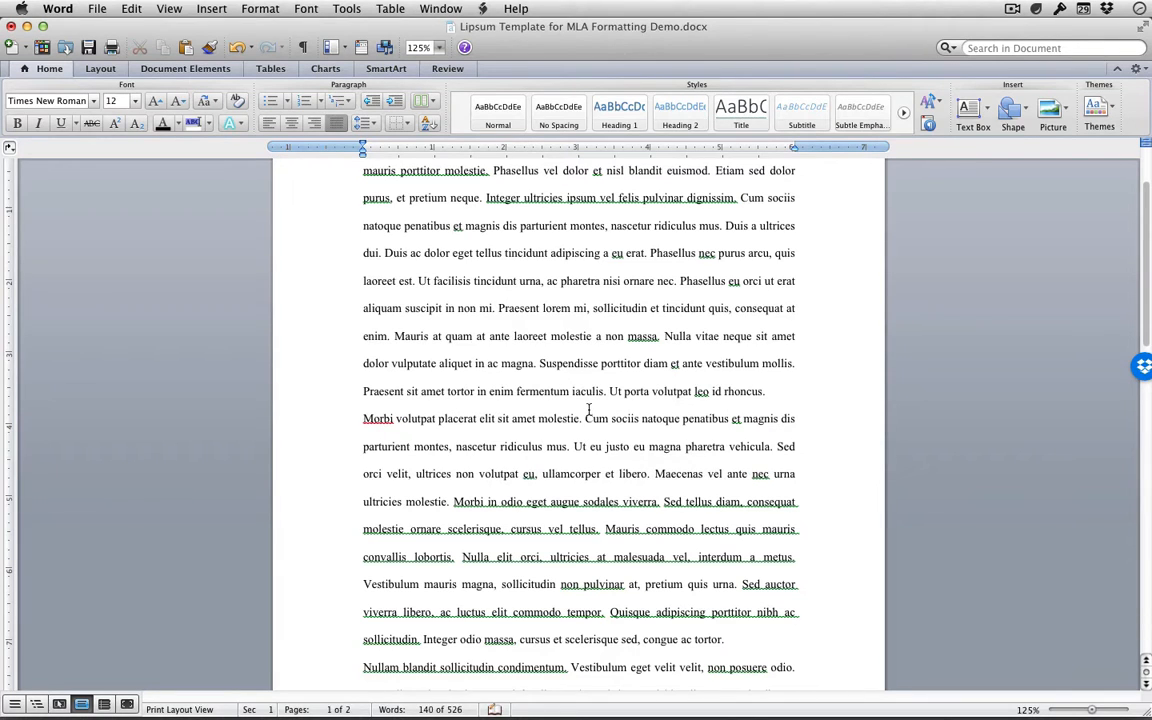
{"action": "key", "text": "Tab"}
{"action": "scroll", "coordinate": [485, 478], "scroll_direction": "down", "scroll_amount": 1}
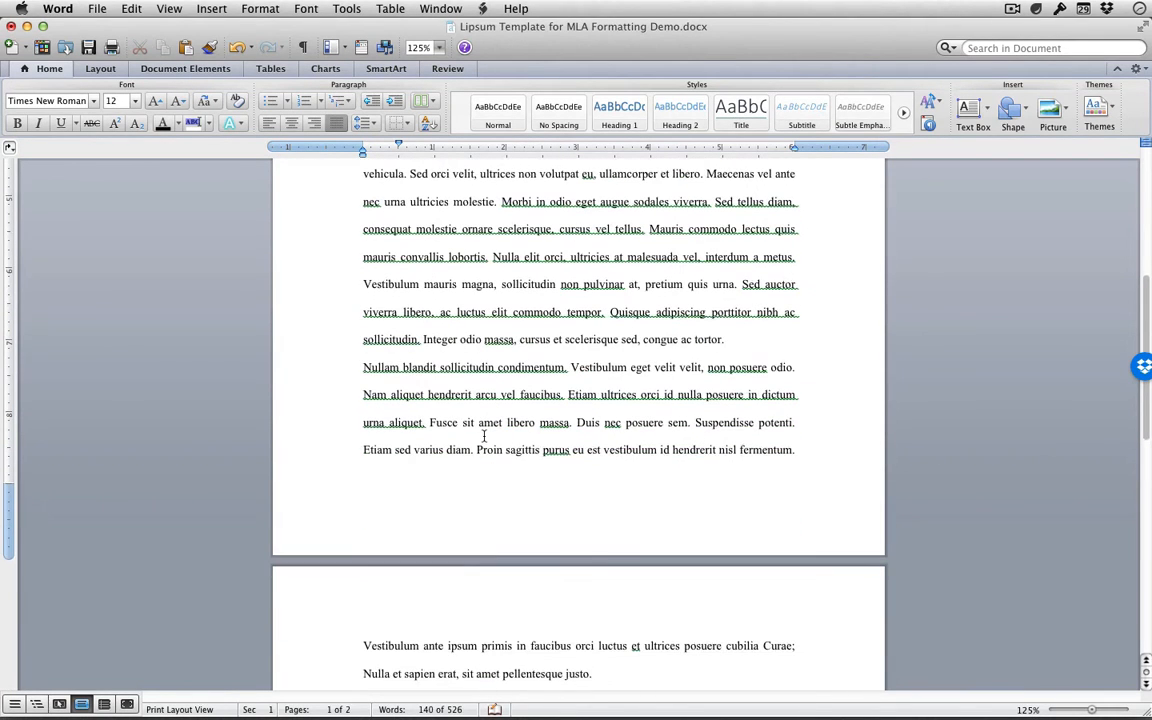
Give the paragraphs from "Nullam blandit" up to the closing citation a half-inch first-line indent using the ruler.
{"action": "left_click_drag", "start_coordinate": [358, 362], "coordinate": [767, 563]}
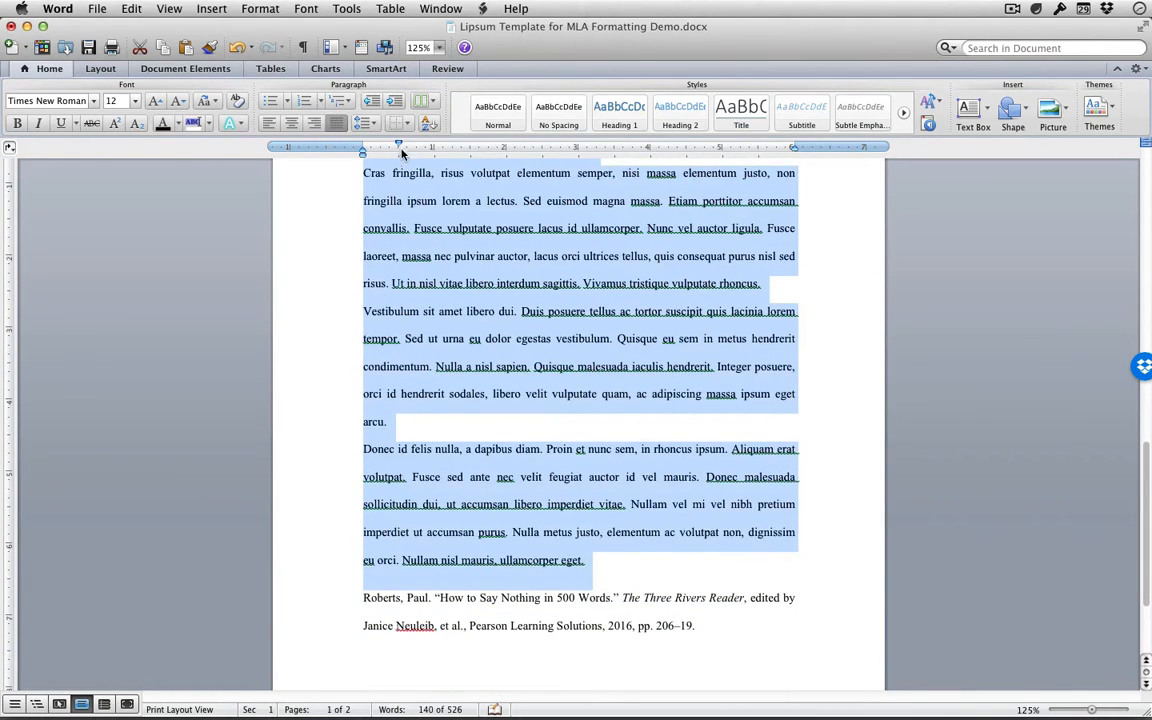
{"action": "mouse_move", "coordinate": [400, 146]}
{"action": "left_mouse_down"}
{"action": "mouse_move", "coordinate": [362, 146]}
{"action": "mouse_move", "coordinate": [399, 146]}
{"action": "left_mouse_up"}
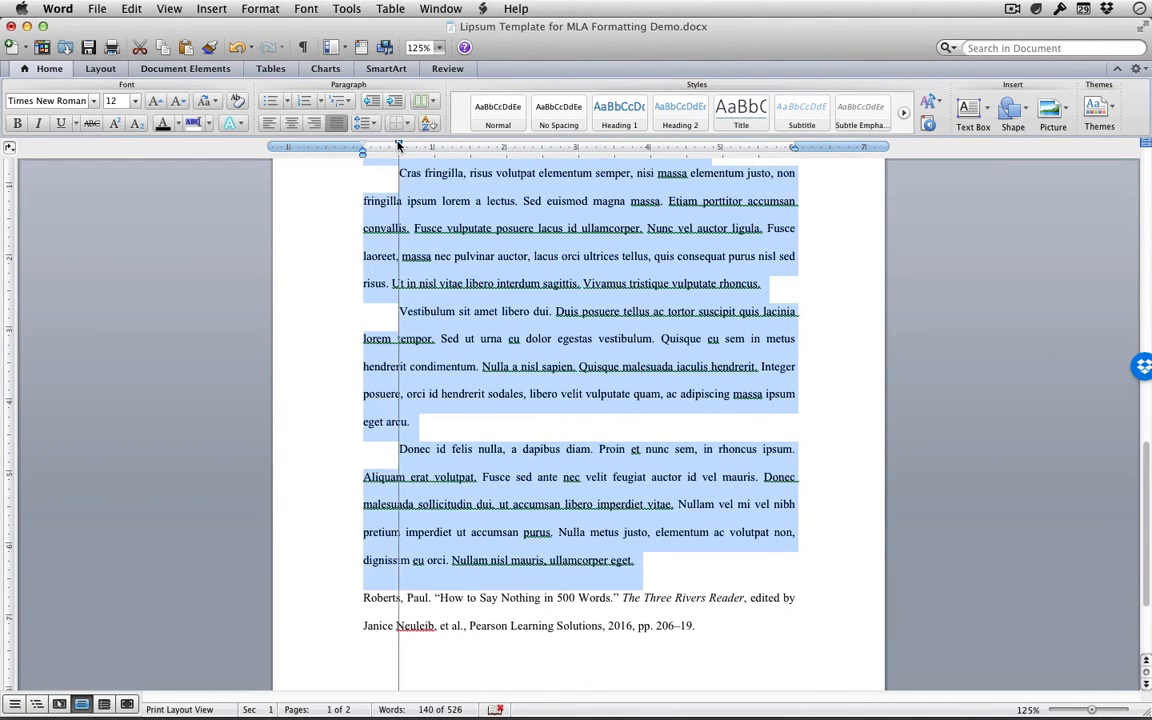
{"action": "left_click", "coordinate": [613, 513]}
{"action": "scroll", "coordinate": [597, 463], "scroll_direction": "up", "scroll_amount": 10}
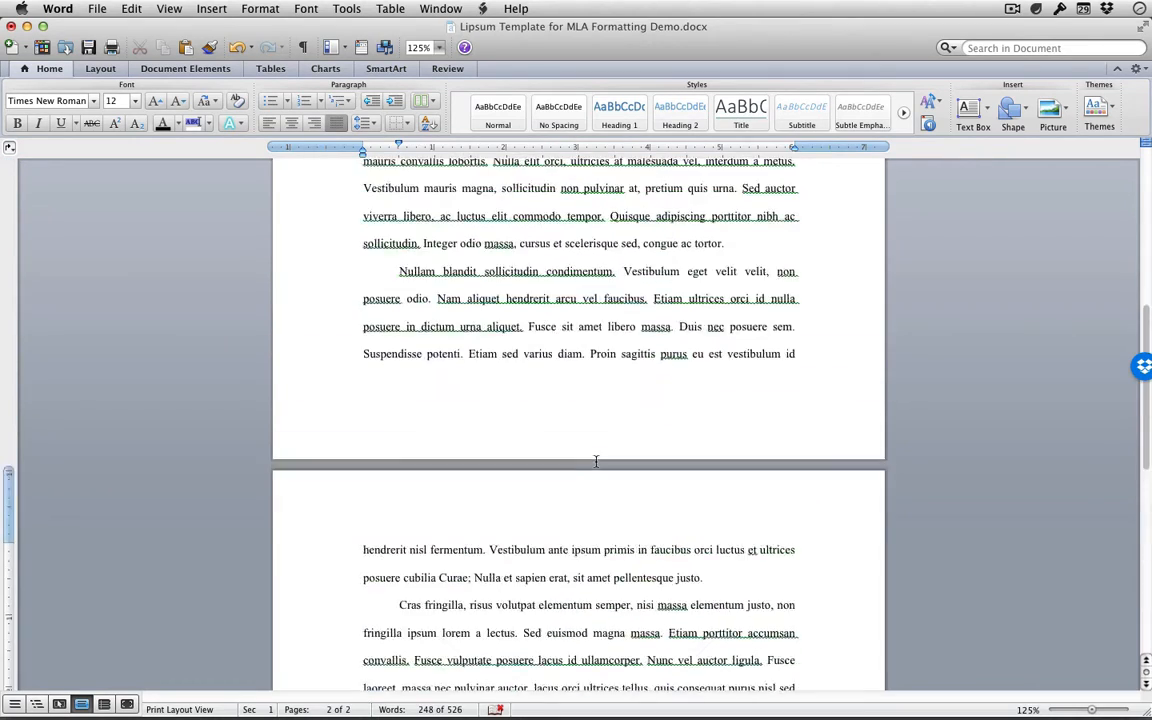
{"action": "scroll", "coordinate": [597, 463], "scroll_direction": "up", "scroll_amount": 3}
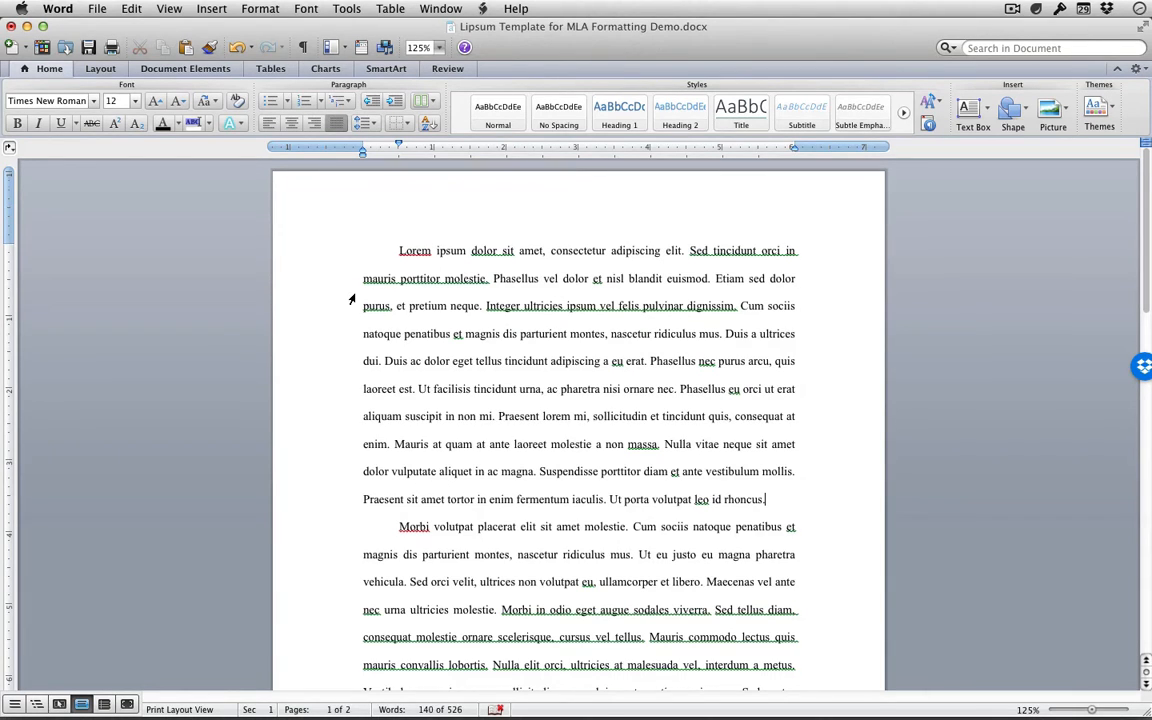
{"action": "scroll", "coordinate": [350, 298], "scroll_direction": "down", "scroll_amount": 8}
{"action": "scroll", "coordinate": [351, 298], "scroll_direction": "up", "scroll_amount": 8}
Hide the ruler and display it again.
{"action": "left_click", "coordinate": [169, 8]}
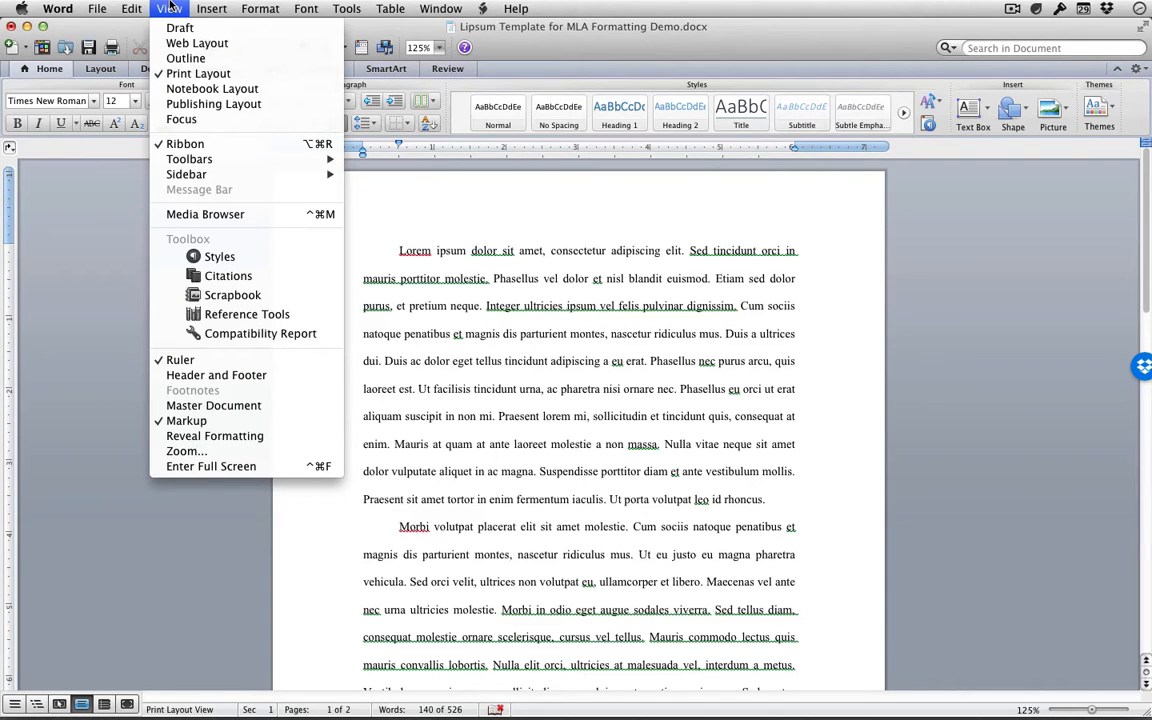
{"action": "left_click", "coordinate": [180, 359]}
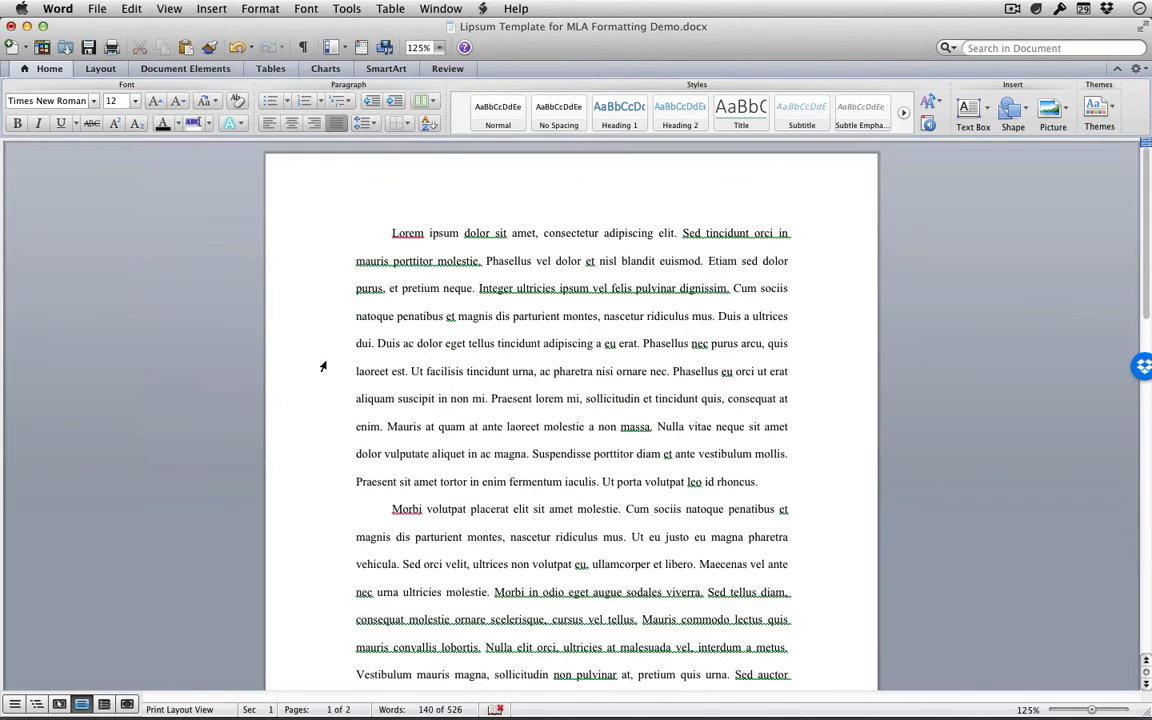
{"action": "left_click", "coordinate": [172, 8]}
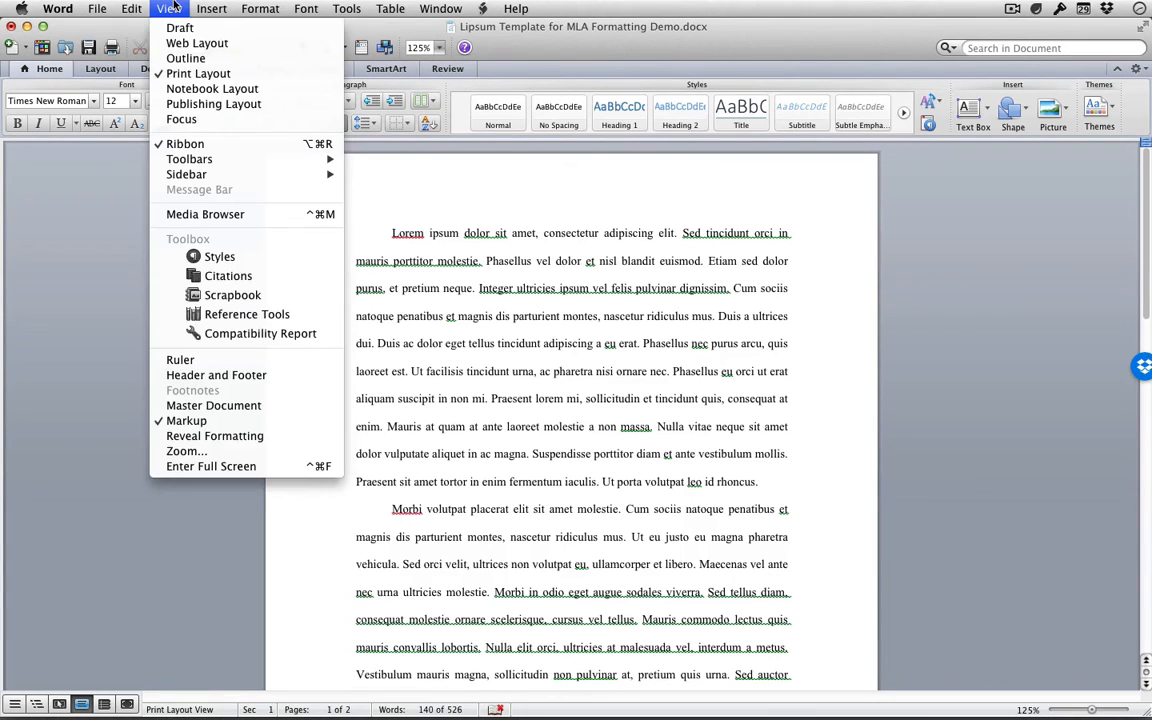
{"action": "left_click", "coordinate": [213, 360]}
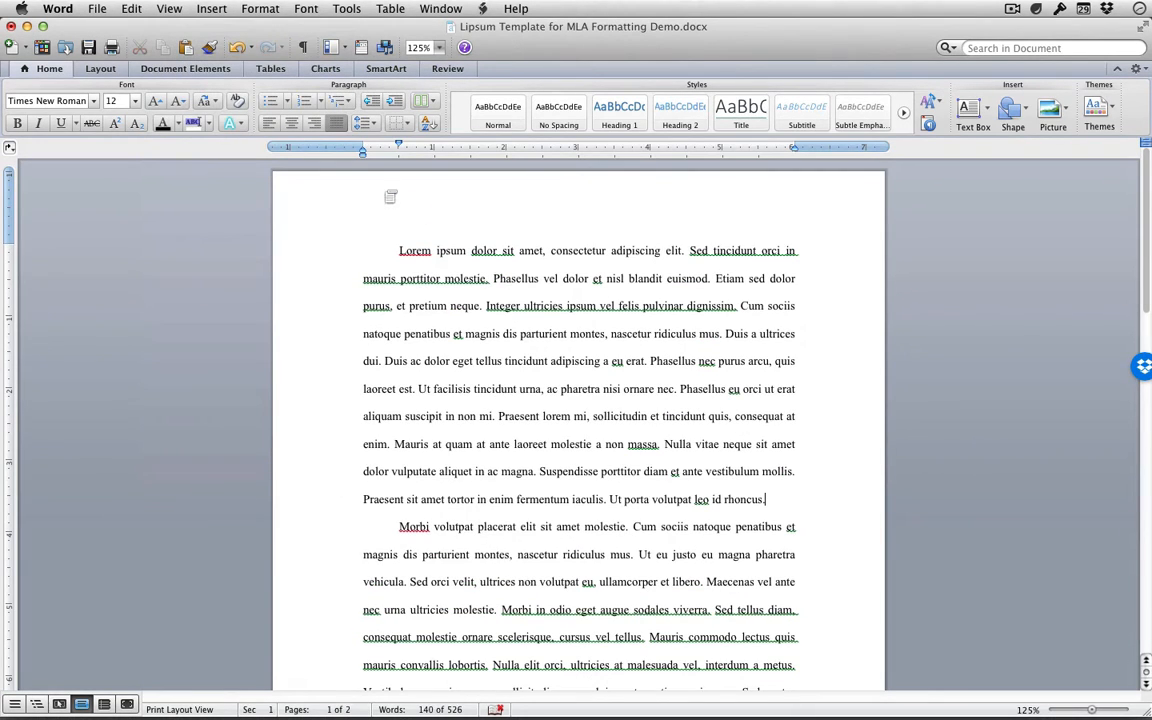
Set the left and right margins of the whole document to 1 inch.
{"action": "double_click", "coordinate": [322, 148]}
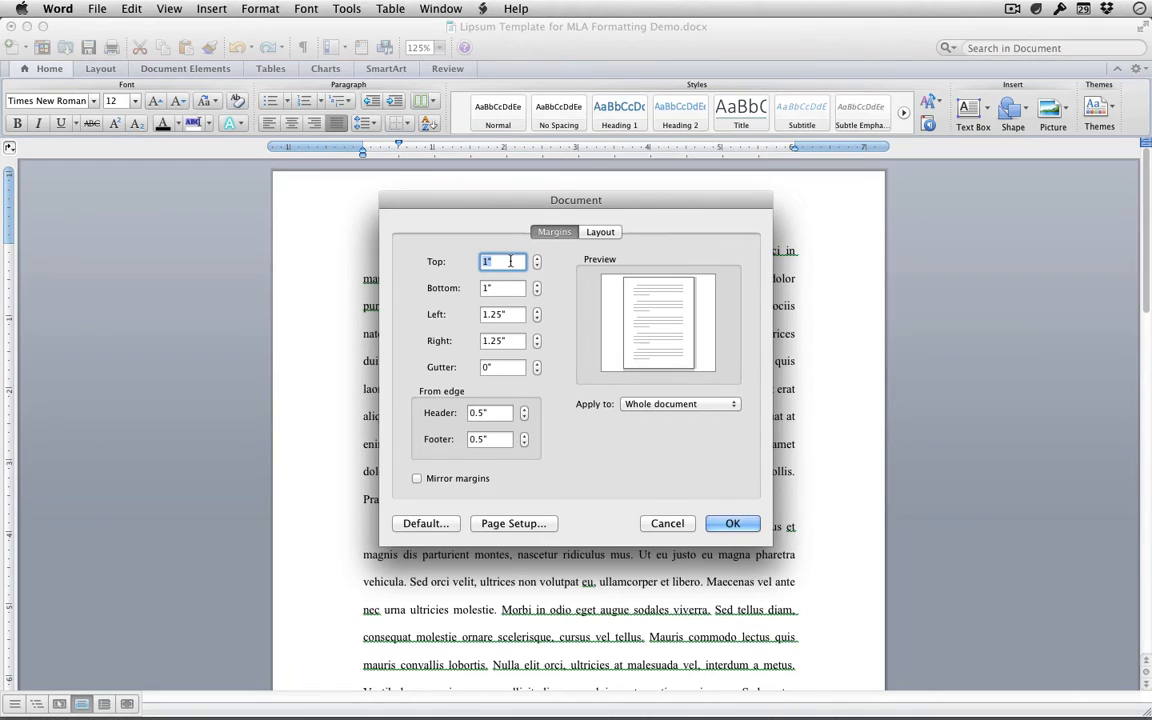
{"action": "left_click", "coordinate": [537, 320]}
{"action": "left_click", "coordinate": [537, 320]}
{"action": "left_click", "coordinate": [537, 320]}
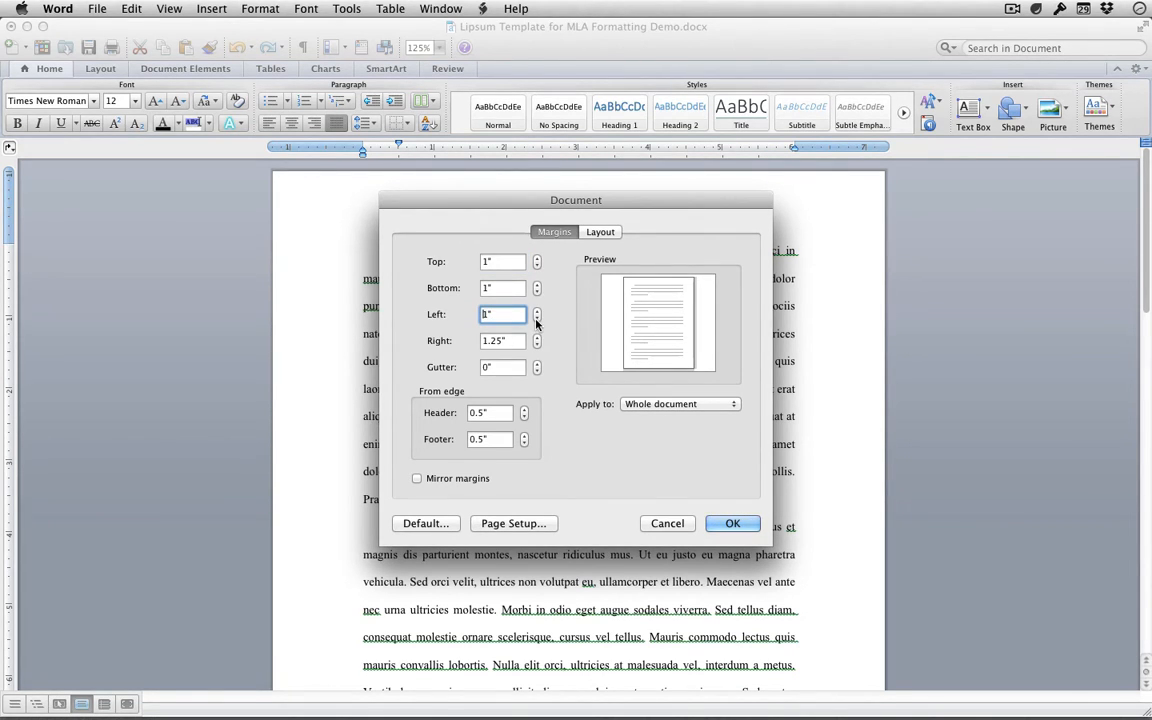
{"action": "left_click", "coordinate": [537, 345]}
{"action": "left_click", "coordinate": [537, 345]}
{"action": "left_click", "coordinate": [537, 345]}
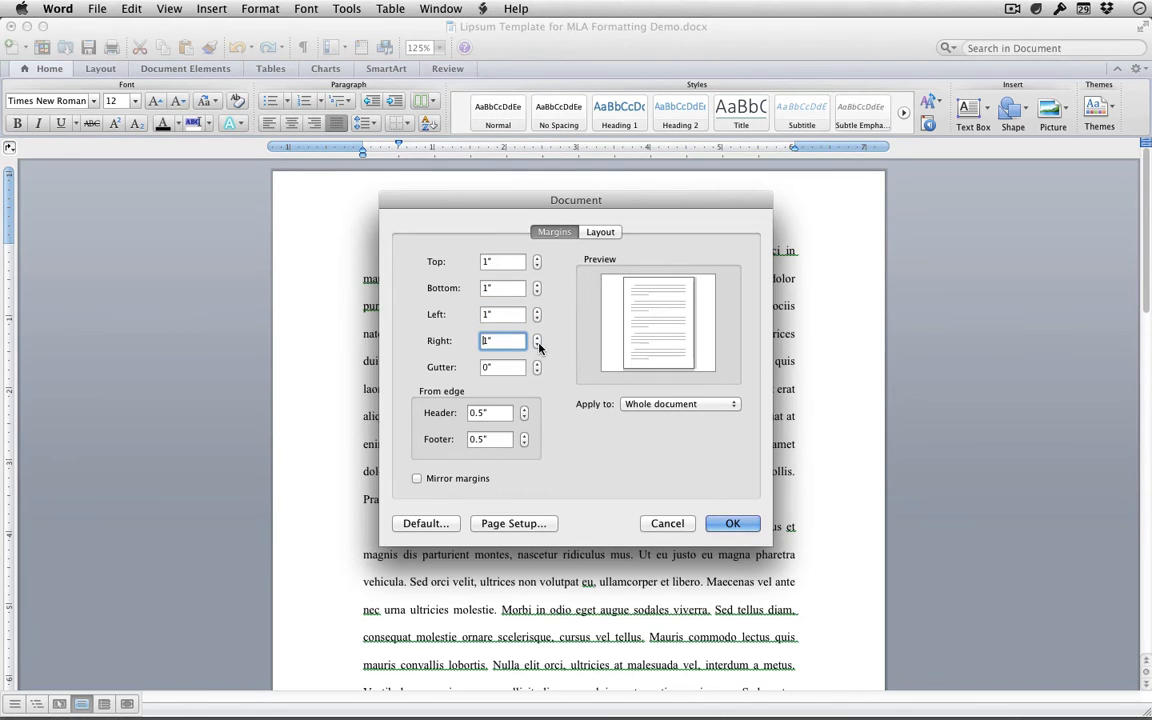
{"action": "left_click", "coordinate": [733, 523]}
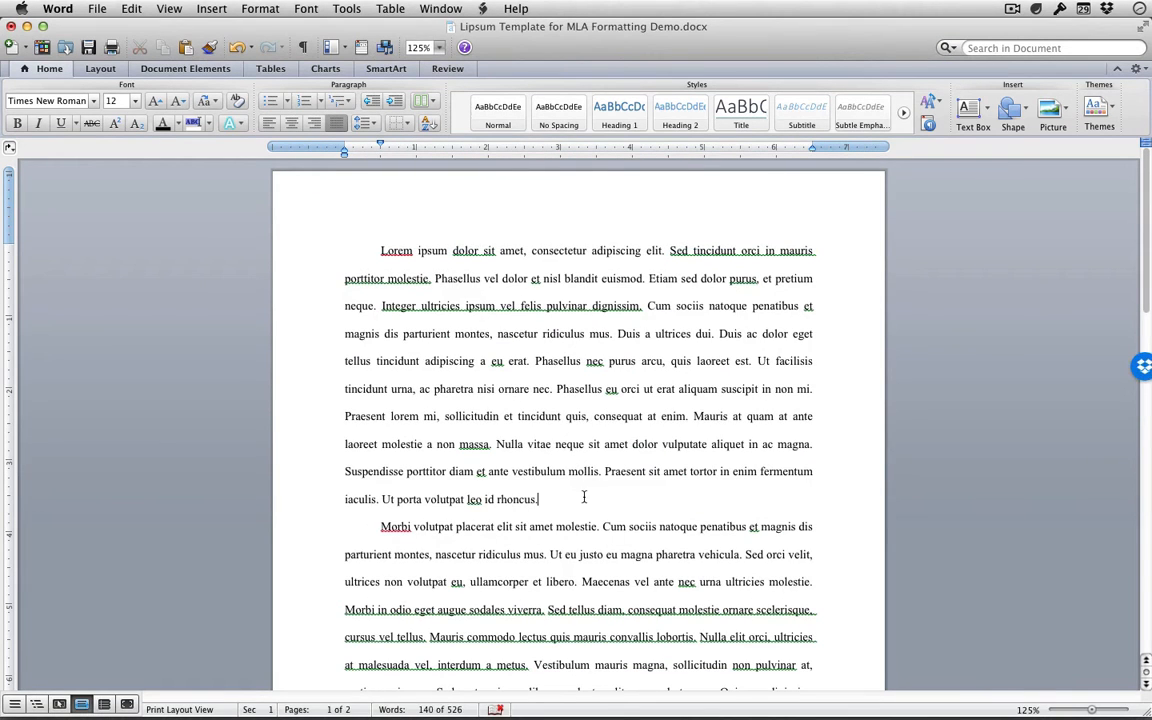
Try centred, right-aligned and justified text on the whole essay, and settle on left alignment.
{"action": "scroll", "coordinate": [621, 470], "scroll_direction": "down", "scroll_amount": 3}
{"action": "scroll", "coordinate": [571, 463], "scroll_direction": "up", "scroll_amount": 1}
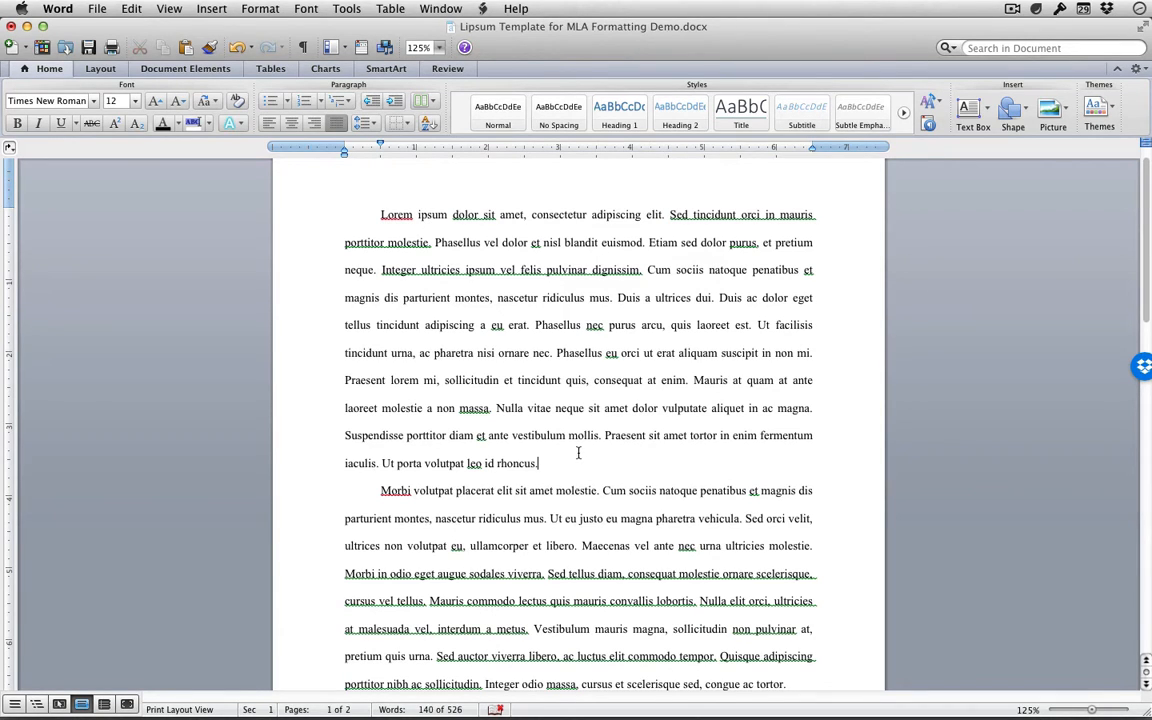
{"action": "scroll", "coordinate": [530, 443], "scroll_direction": "up", "scroll_amount": 2}
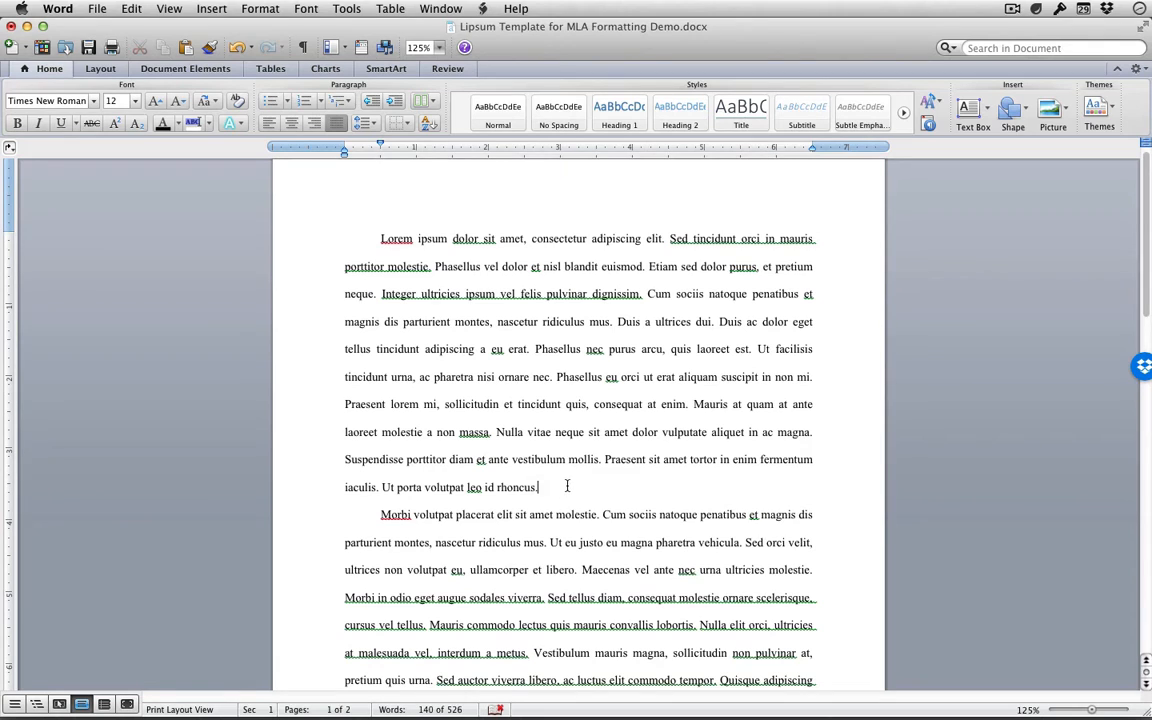
{"action": "key", "text": "super+a"}
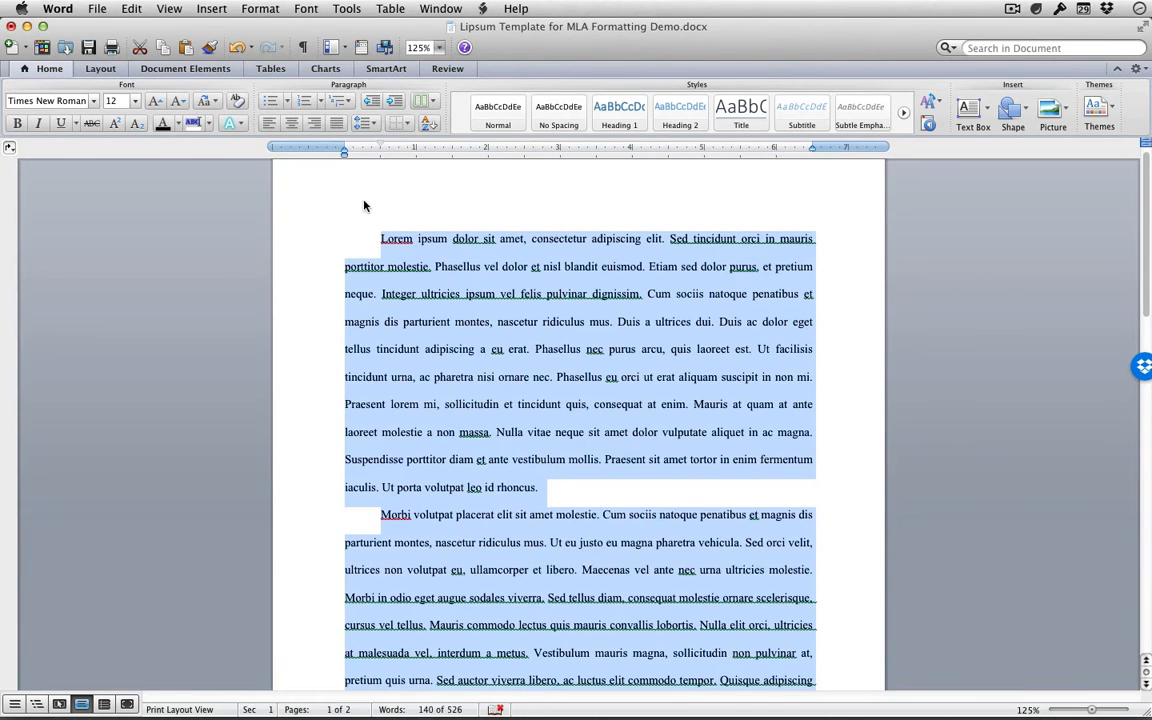
{"action": "left_click", "coordinate": [289, 126]}
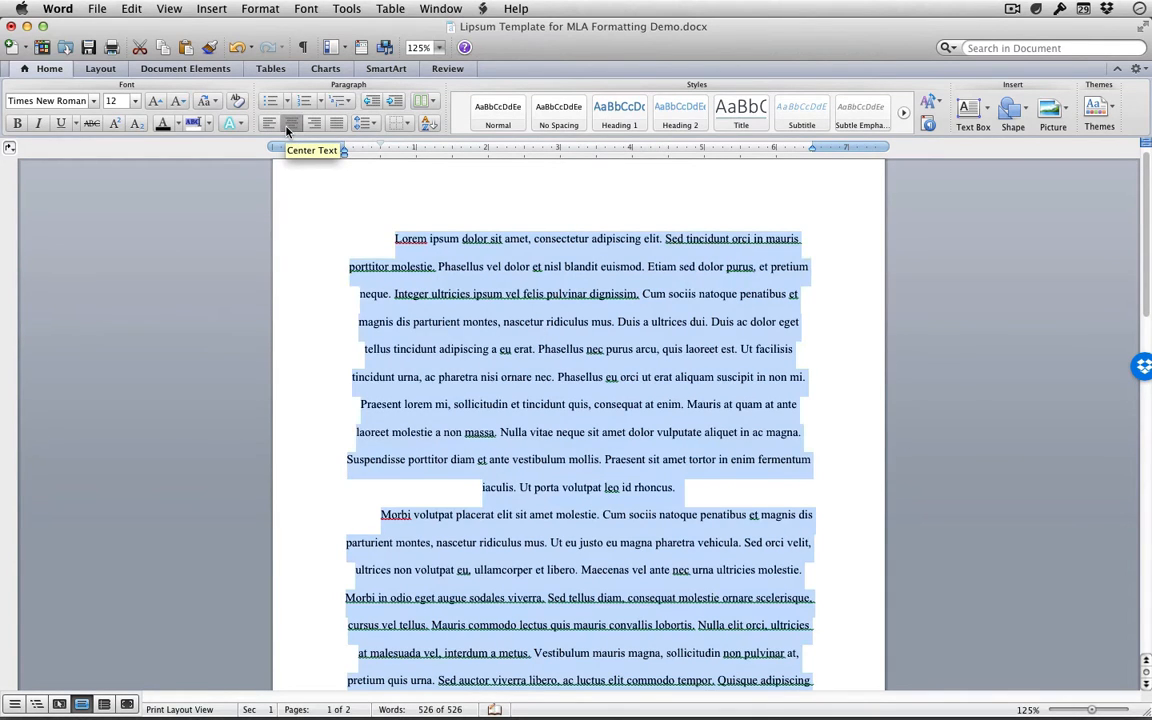
{"action": "left_click", "coordinate": [314, 123]}
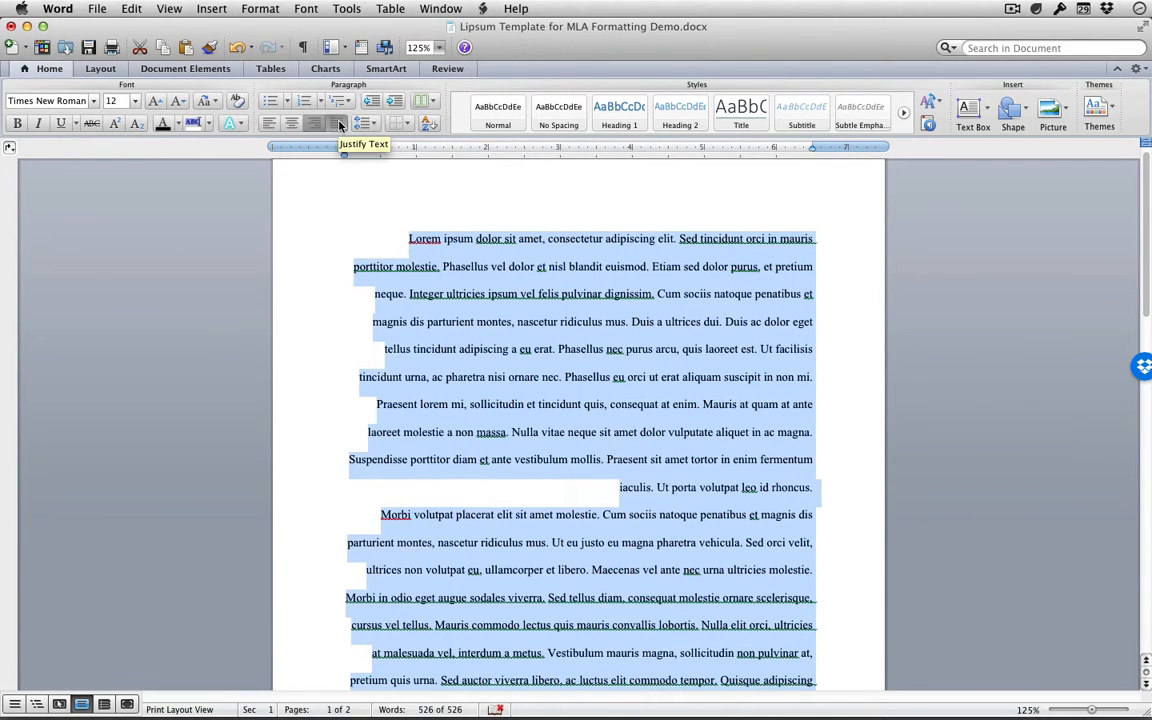
{"action": "left_click", "coordinate": [338, 123]}
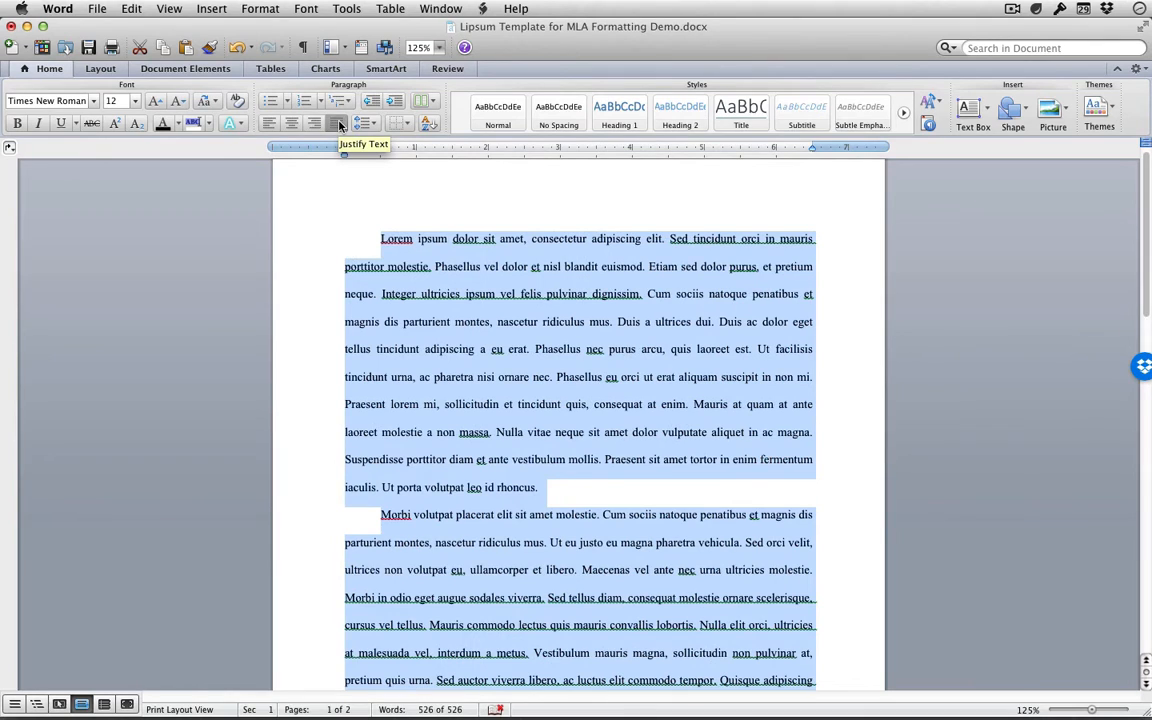
{"action": "left_click", "coordinate": [269, 123]}
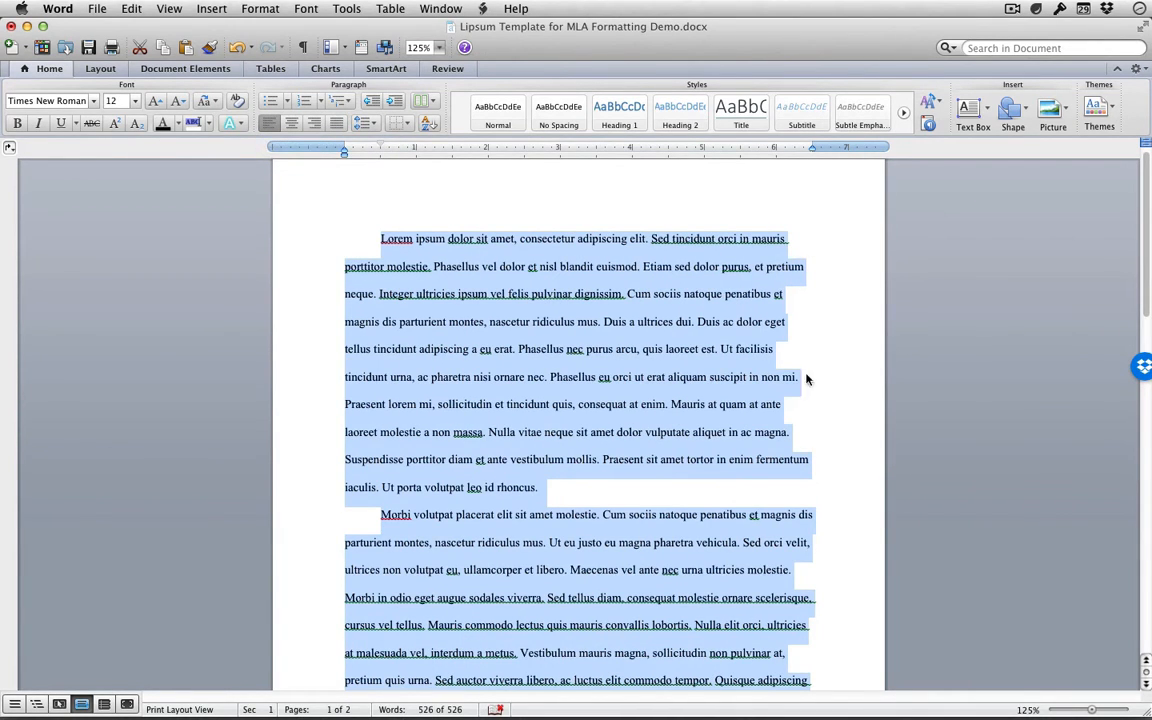
{"action": "left_click", "coordinate": [671, 496]}
{"action": "scroll", "coordinate": [704, 489], "scroll_direction": "down", "scroll_amount": 6}
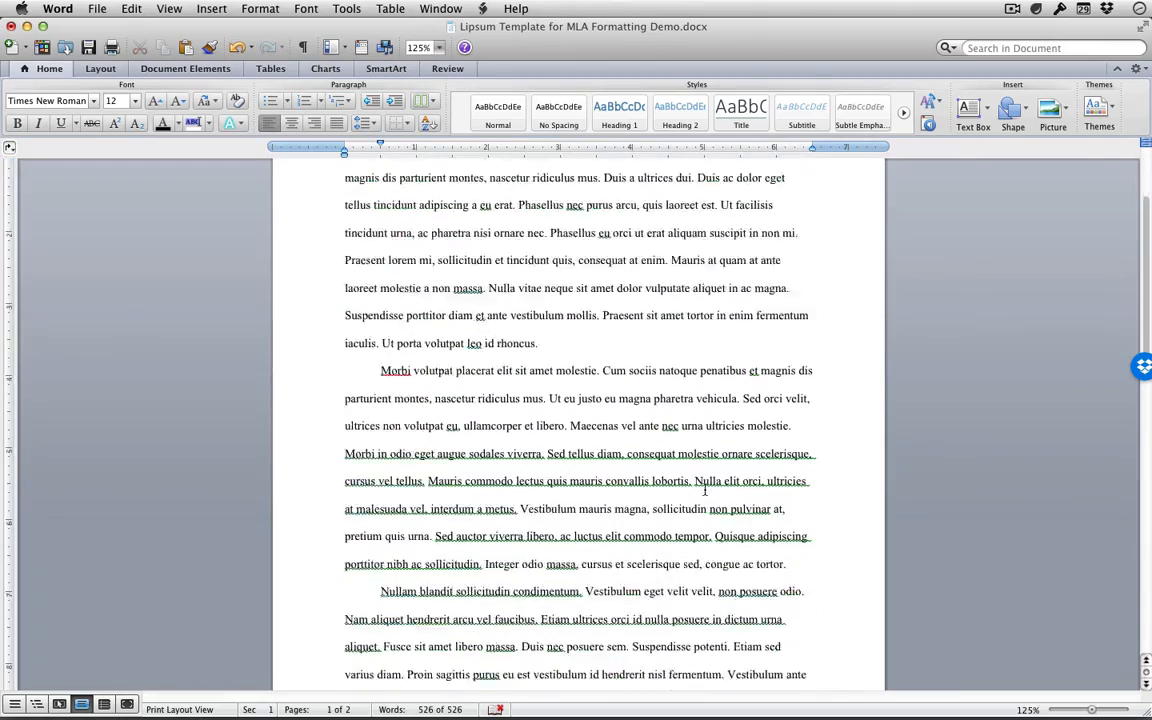
{"action": "scroll", "coordinate": [704, 489], "scroll_direction": "down", "scroll_amount": 10}
{"action": "scroll", "coordinate": [704, 489], "scroll_direction": "up", "scroll_amount": 14}
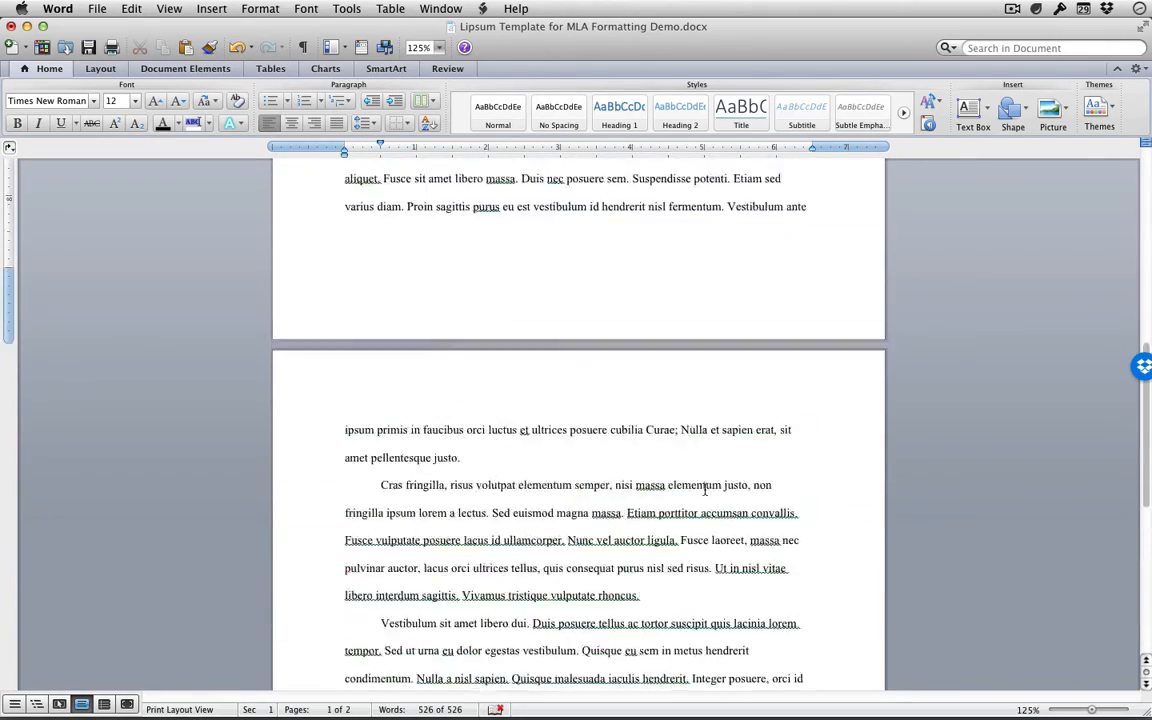
{"action": "scroll", "coordinate": [704, 489], "scroll_direction": "up", "scroll_amount": 3}
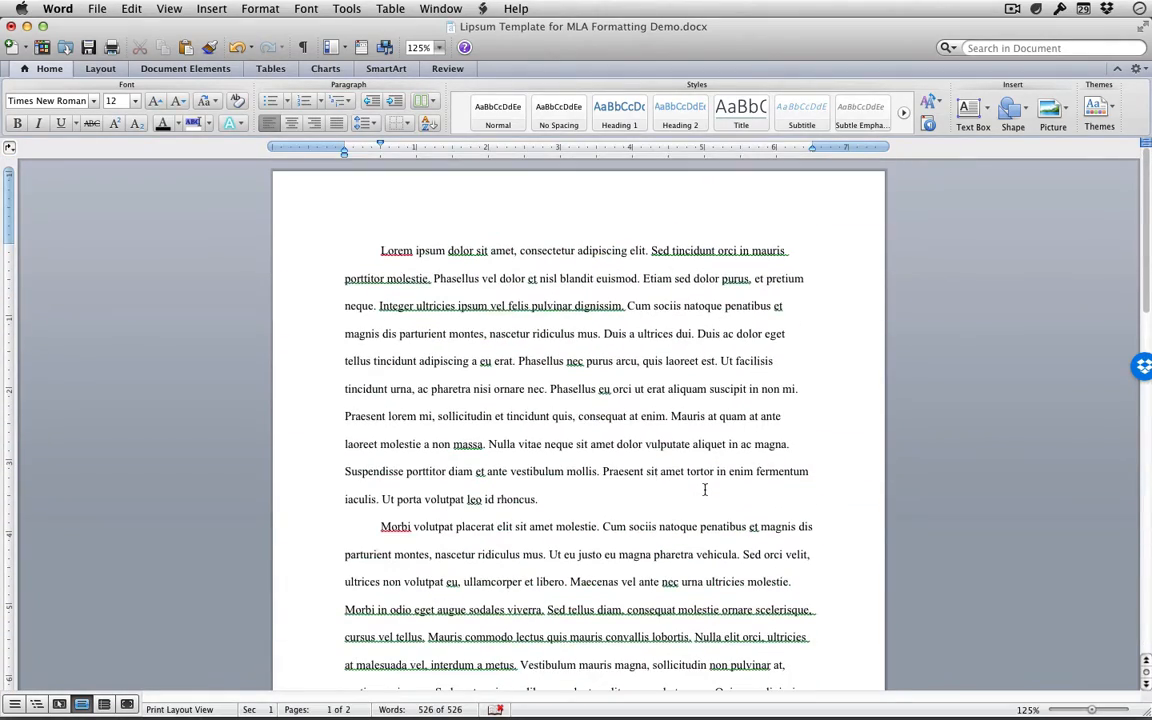
Insert a line without first-line indent above the first paragraph and enter the student's full name on it.
{"action": "left_click", "coordinate": [381, 250]}
{"action": "key", "text": "Return"}
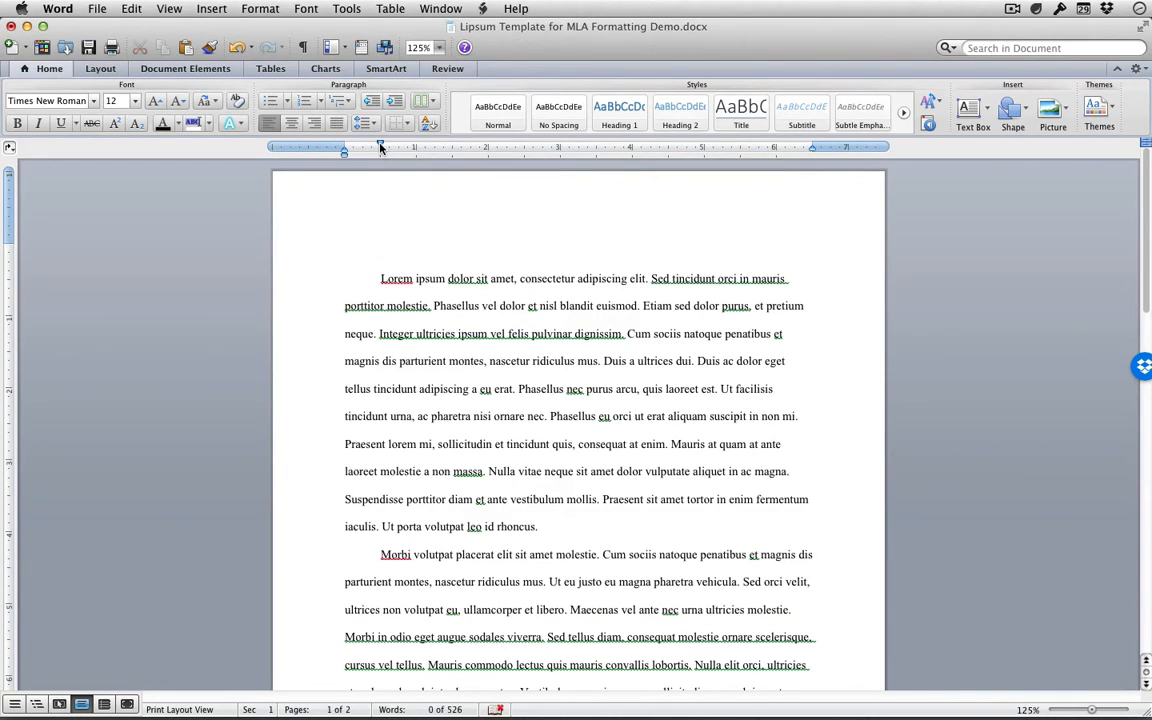
{"action": "left_click_drag", "start_coordinate": [380, 147], "coordinate": [346, 147]}
{"action": "type", "text": "Andrew Marvin"}
{"action": "key", "text": "Return"}
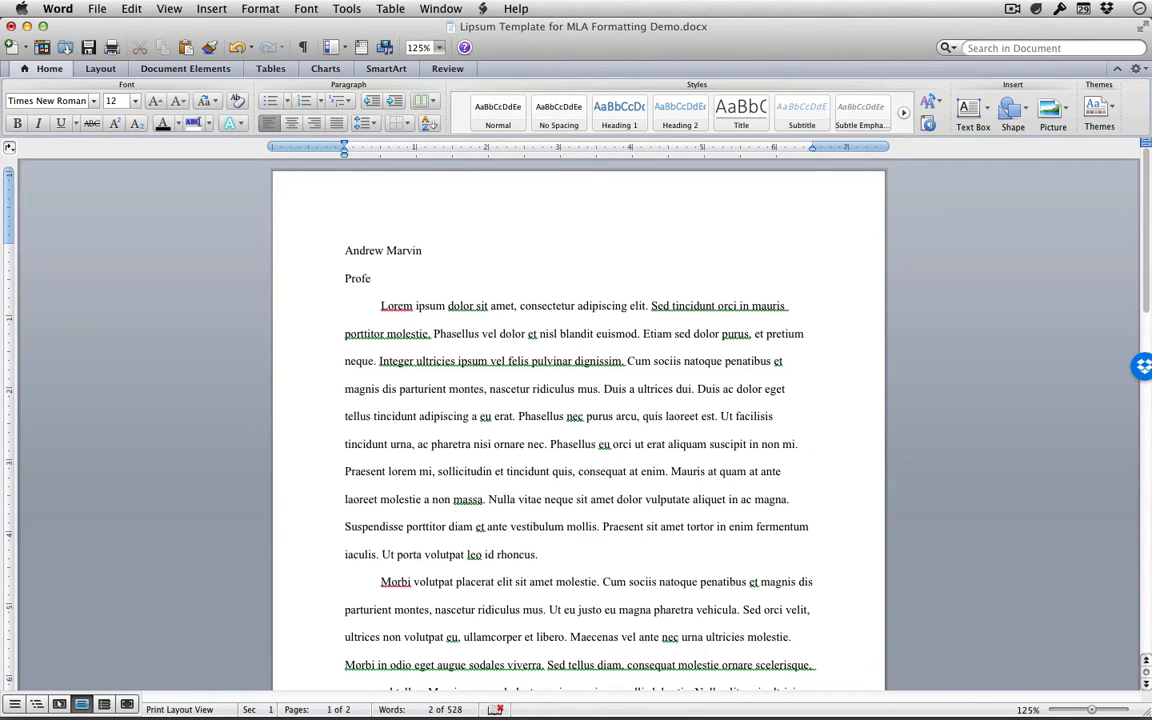
Add heading lines below the student's name with the professor's title and name, "ENG 101-T10: Essay #1" and "22 September 2016".
{"action": "type", "text": "Professor Jones"}
{"action": "key", "text": "Return"}
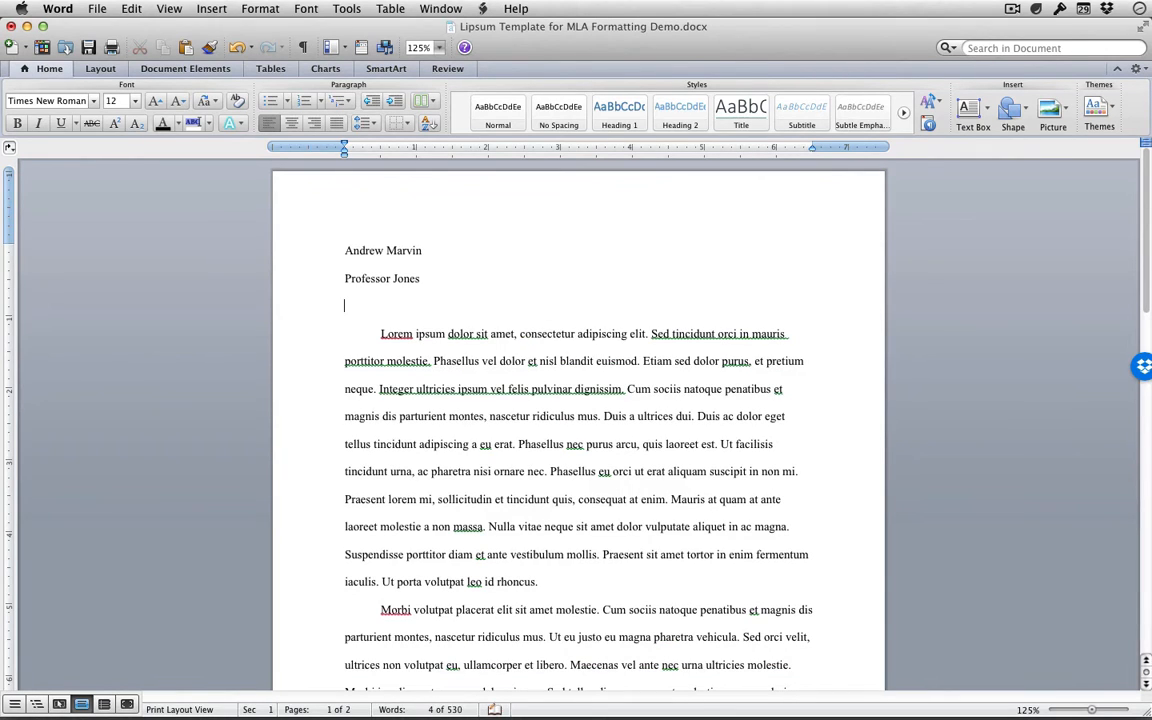
{"action": "type", "text": "ENG 101-T10: Essay"}
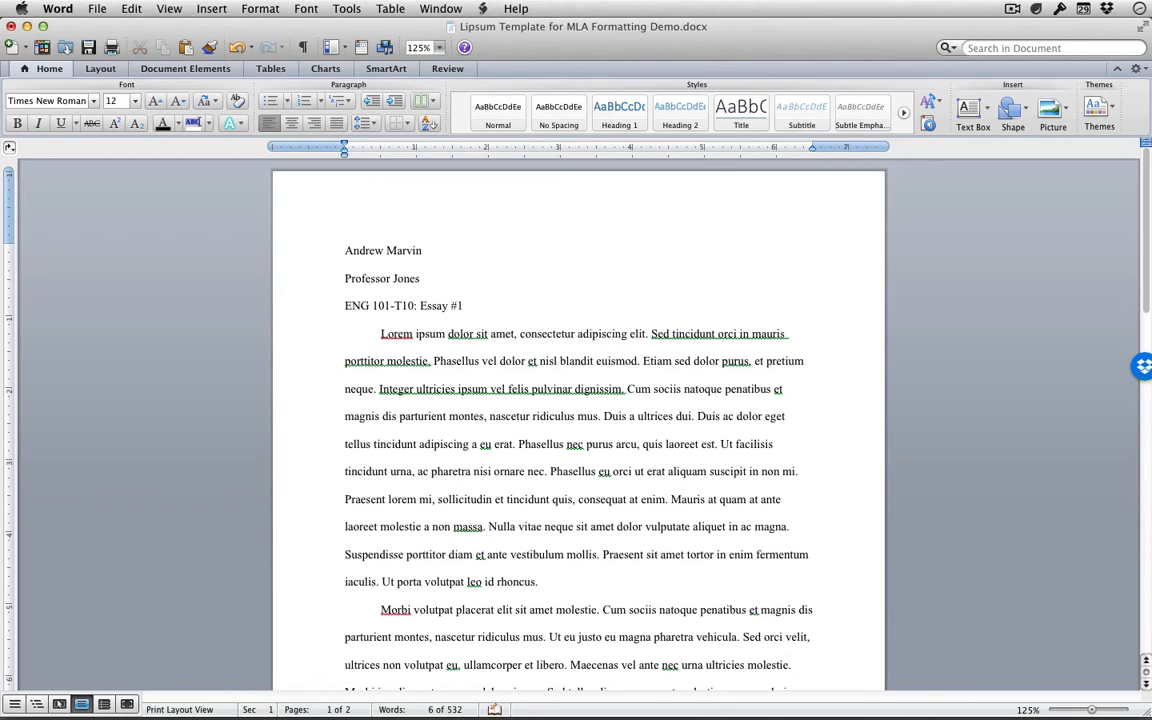
{"action": "type", "text": " #1"}
{"action": "key", "text": "Return"}
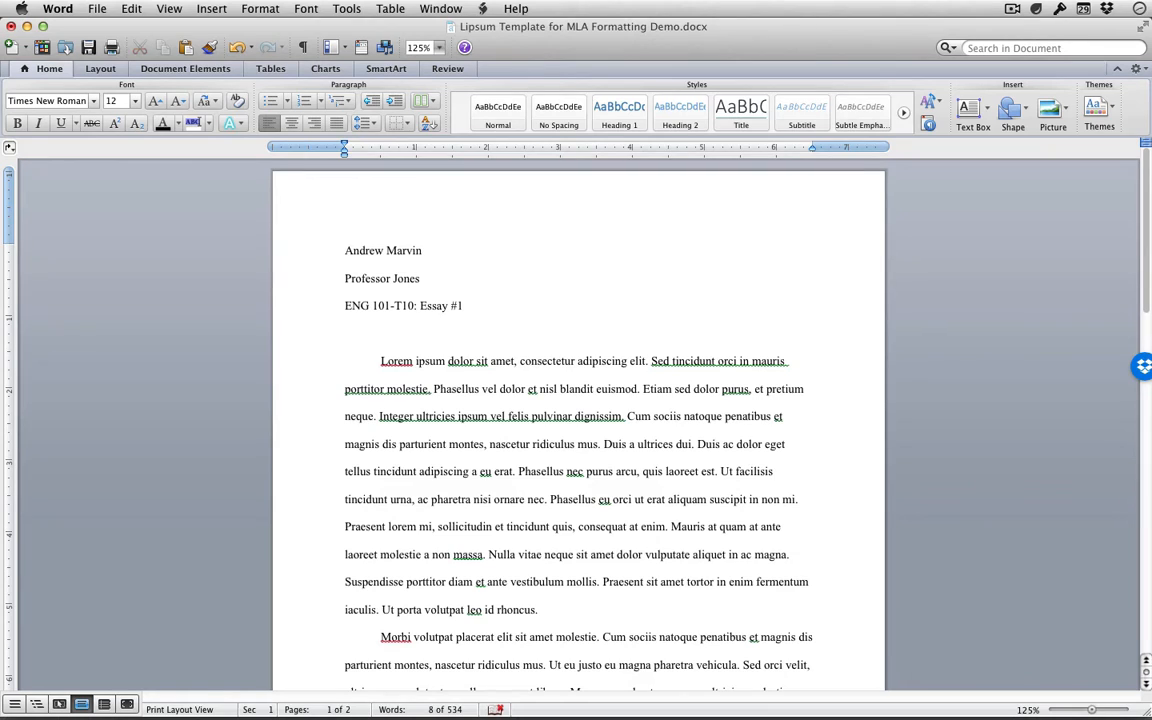
{"action": "type", "text": "22 September 2016"}
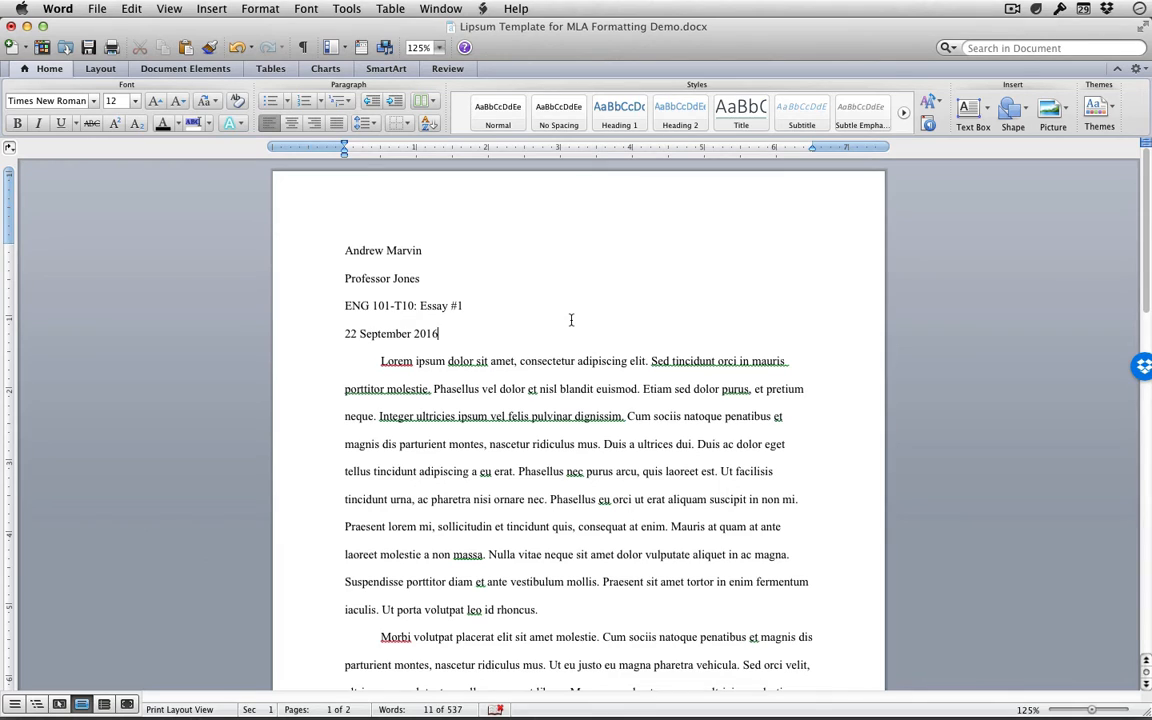
Add the centred title "Creative, Unique, Original, Punchy Title" on its own line below the date.
{"action": "key", "text": "Return"}
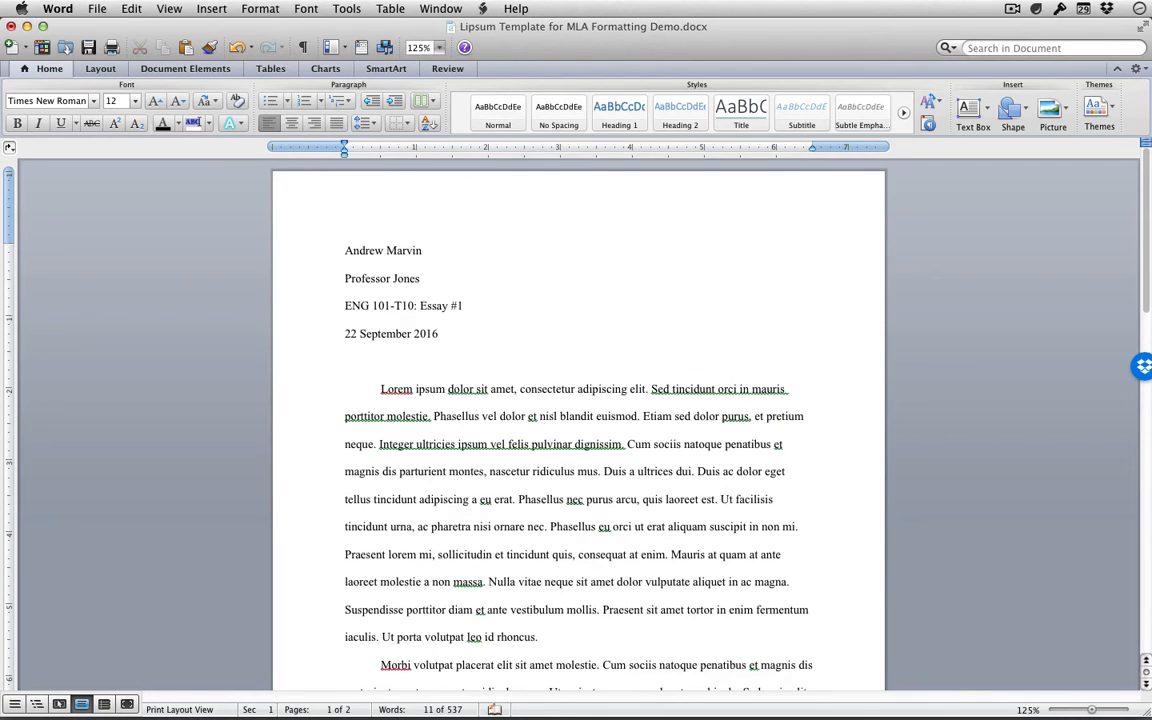
{"action": "left_click", "coordinate": [291, 122]}
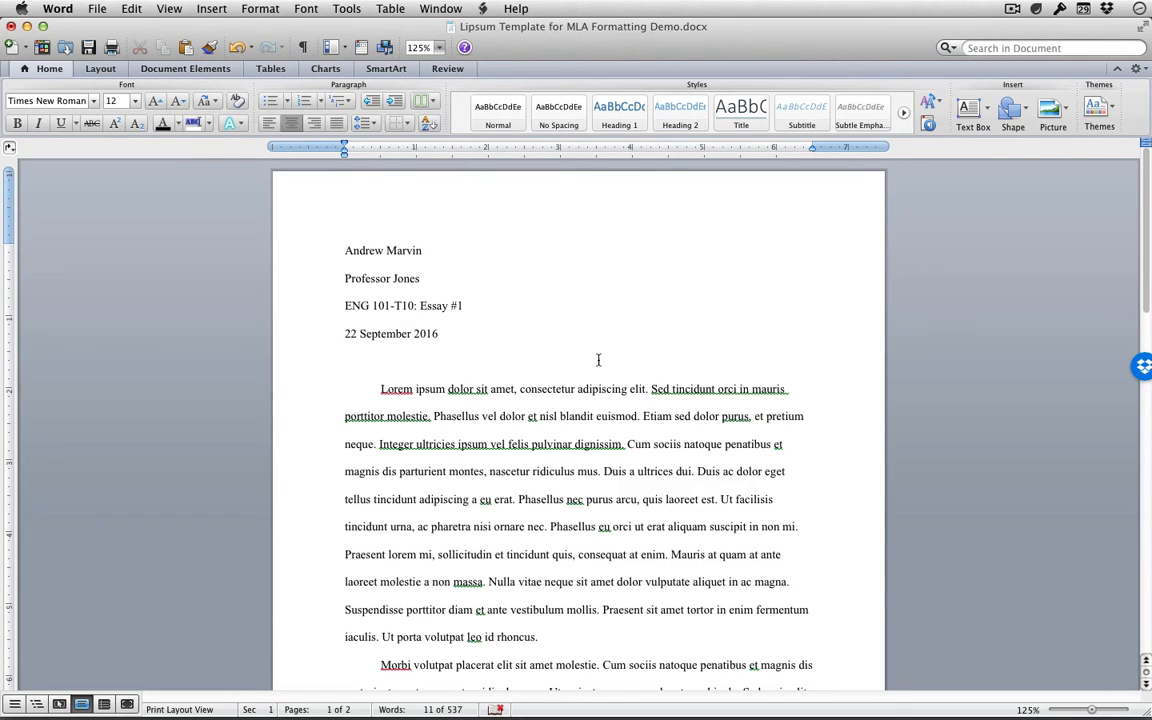
{"action": "type", "text": "Creative, Unique, Original, Punchy Title"}
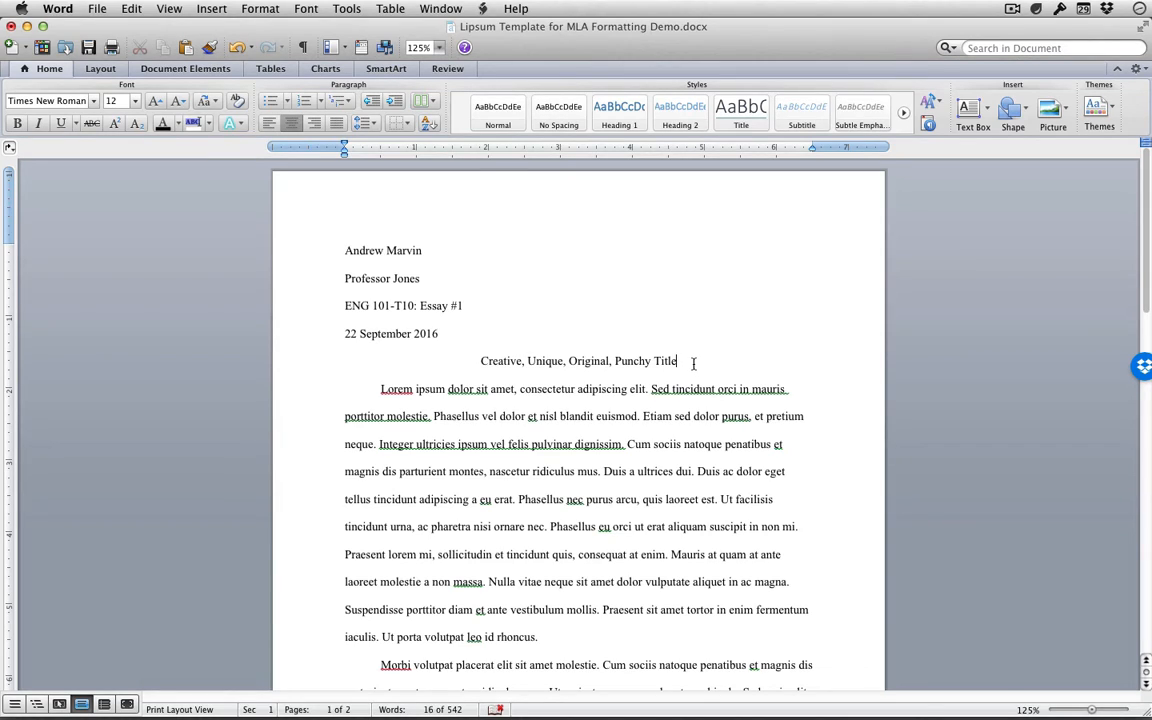
Review the heading block, the title and the text on both pages, including the top of the second page.
{"action": "scroll", "coordinate": [701, 358], "scroll_direction": "down", "scroll_amount": 15}
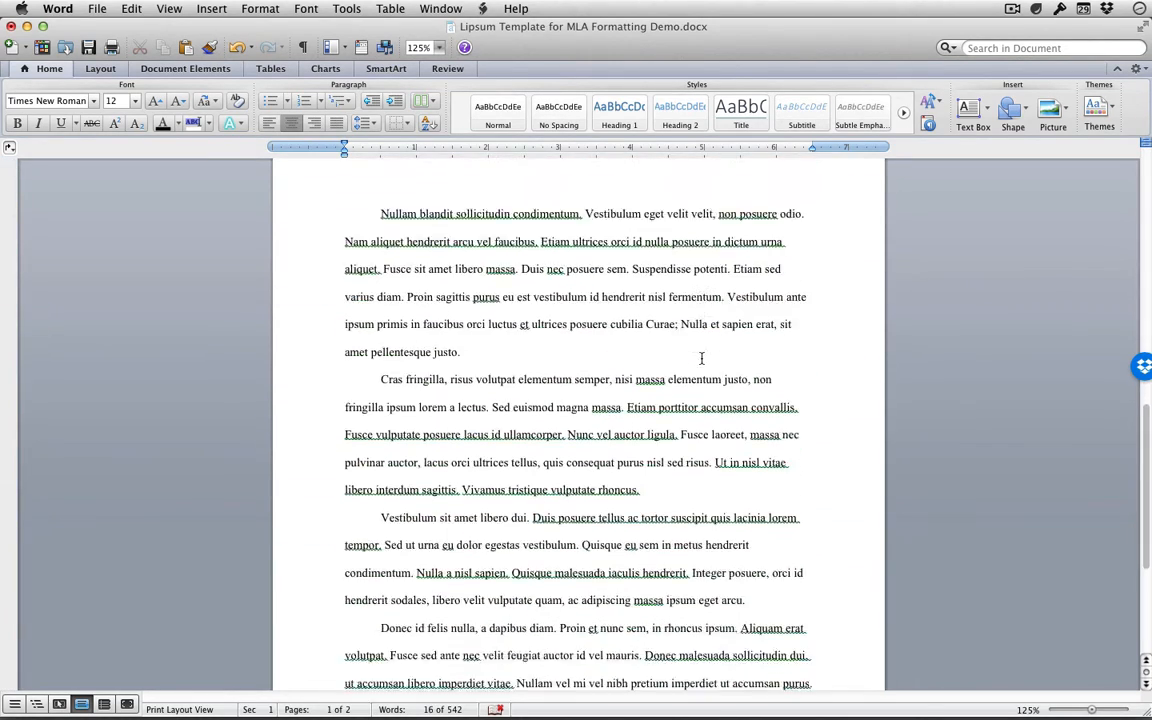
{"action": "scroll", "coordinate": [701, 358], "scroll_direction": "up", "scroll_amount": 15}
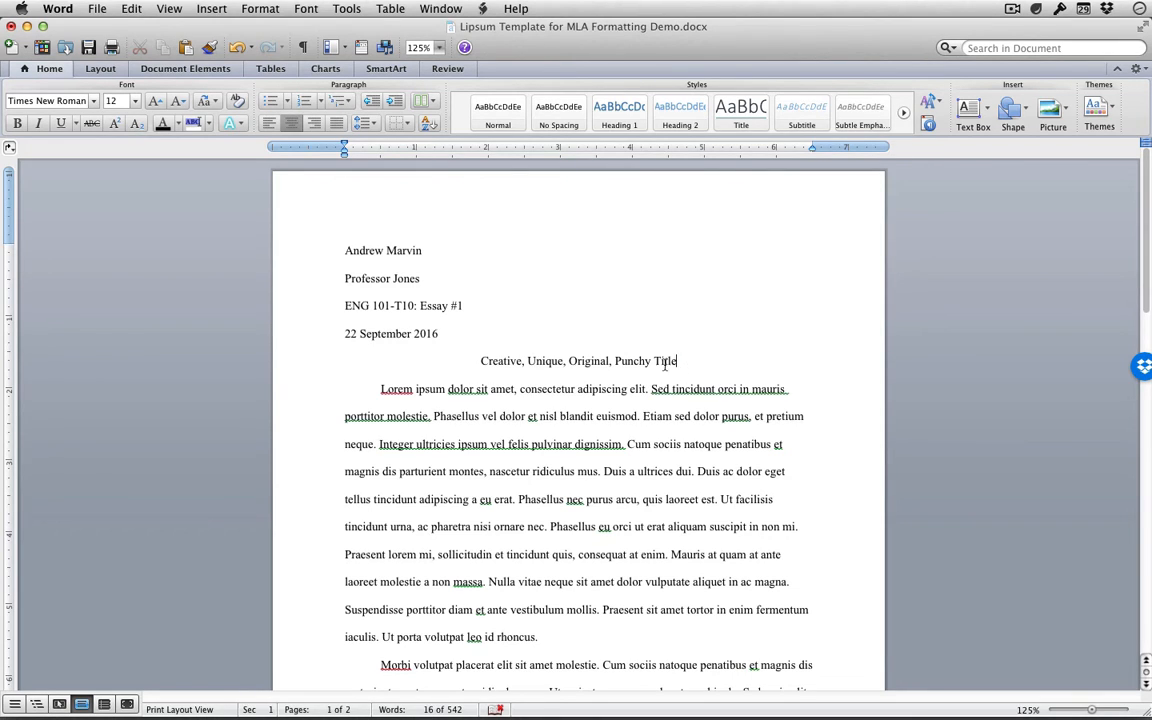
{"action": "triple_click", "coordinate": [513, 365]}
{"action": "left_click_drag", "start_coordinate": [344, 251], "coordinate": [440, 318]}
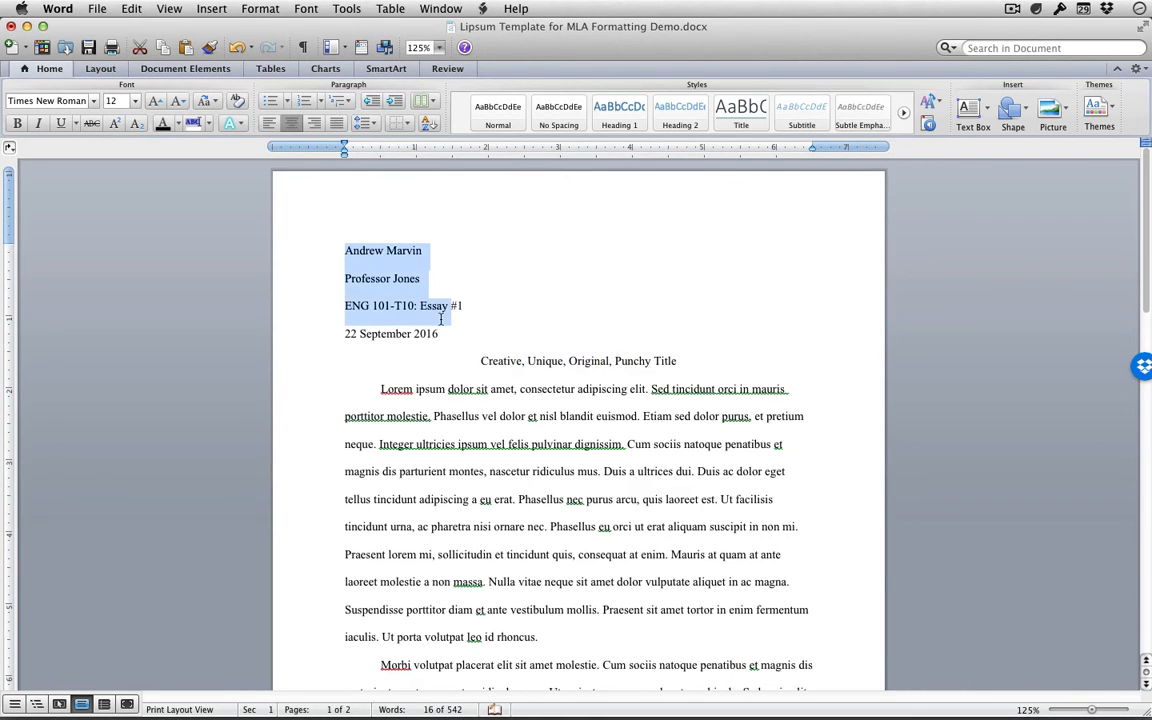
{"action": "left_click", "coordinate": [440, 318]}
{"action": "scroll", "coordinate": [696, 362], "scroll_direction": "down", "scroll_amount": 10}
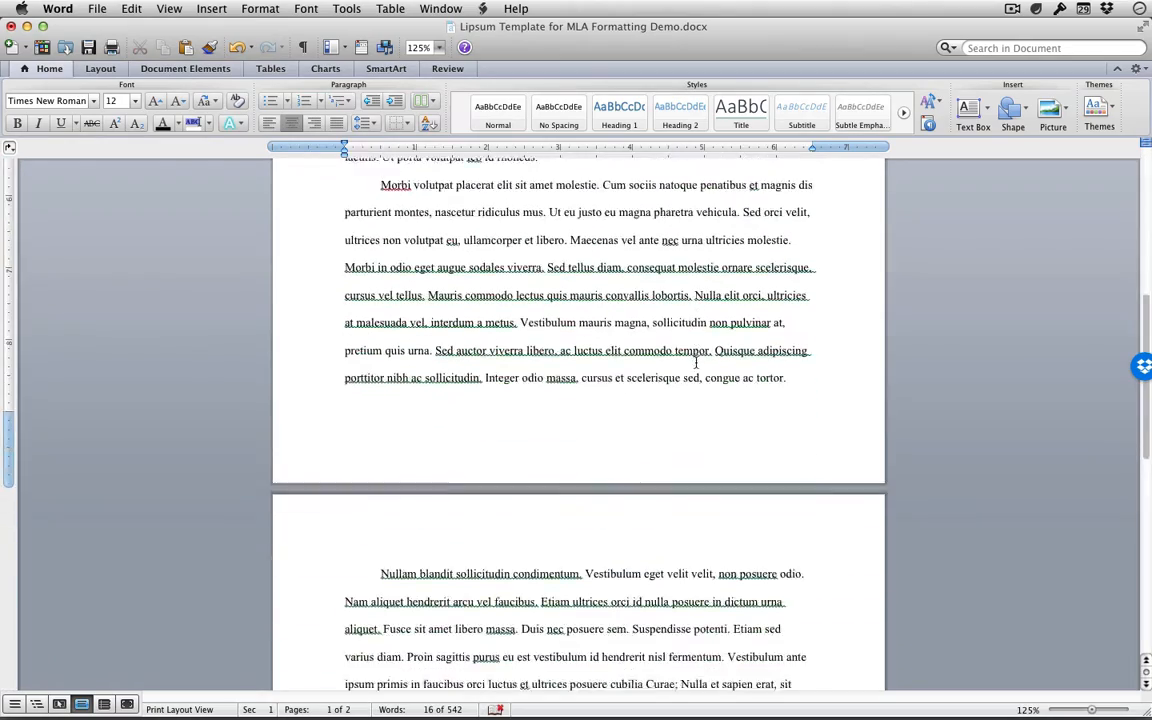
{"action": "scroll", "coordinate": [696, 362], "scroll_direction": "down", "scroll_amount": 2}
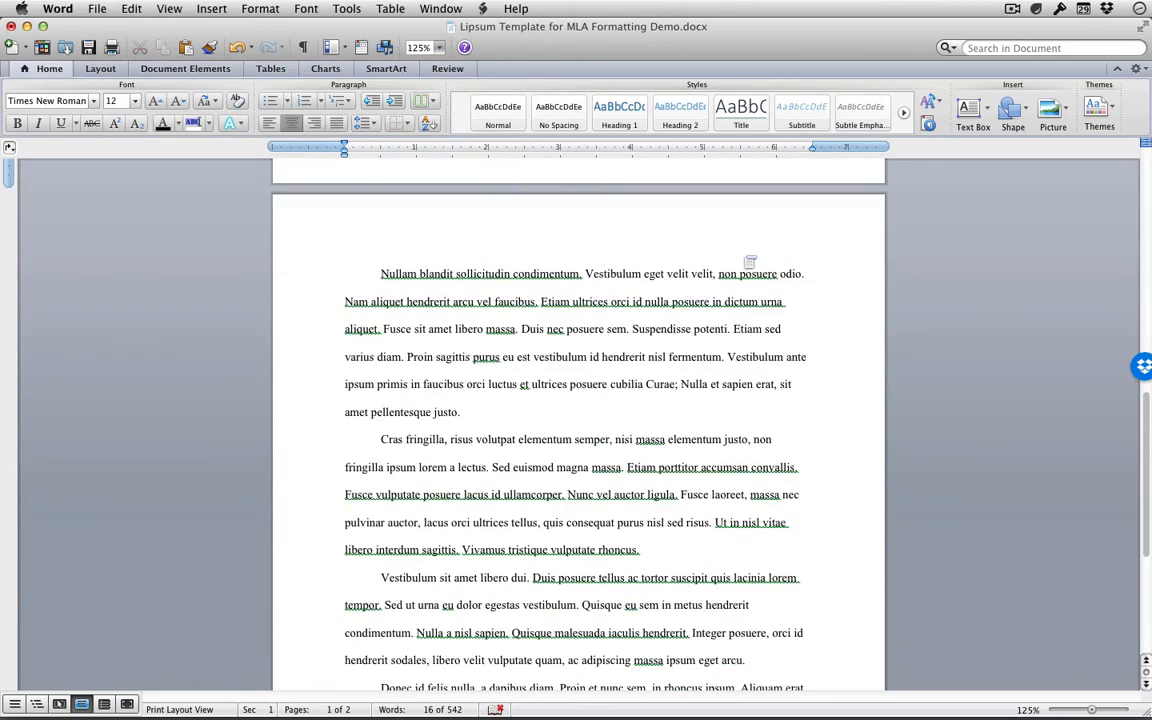
{"action": "scroll", "coordinate": [750, 260], "scroll_direction": "up", "scroll_amount": 20}
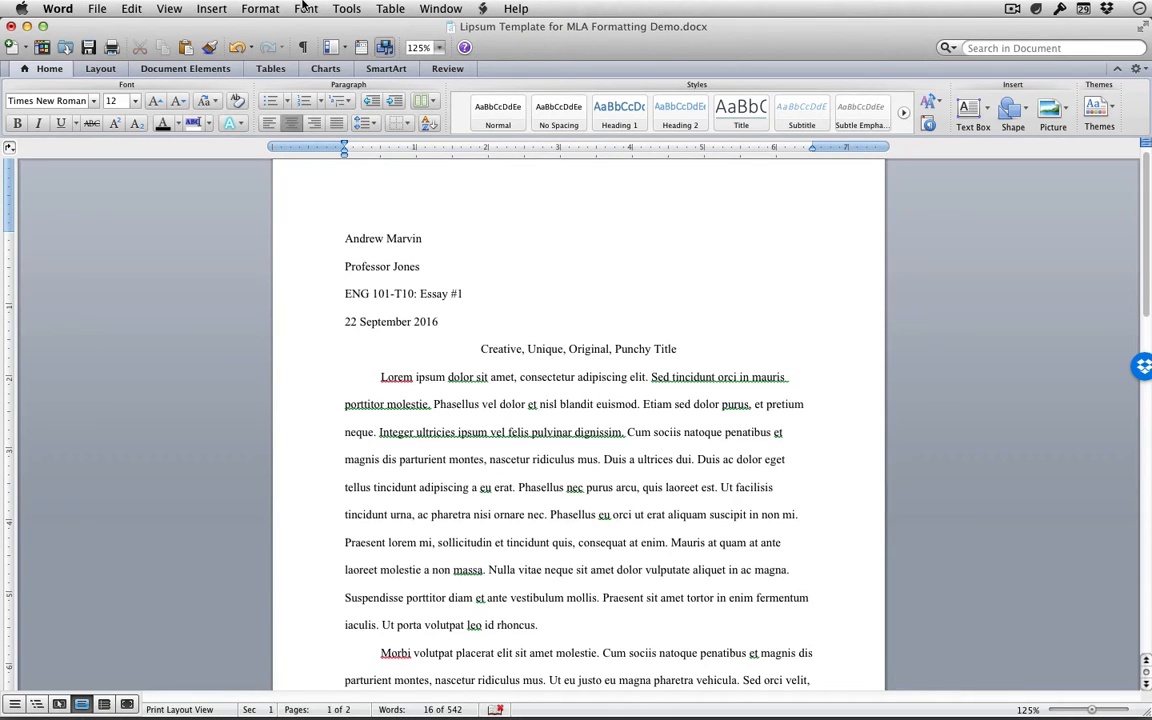
Insert right-aligned page numbers in the header, omitting the number on the first page, and check the second page's header.
{"action": "left_click", "coordinate": [211, 8]}
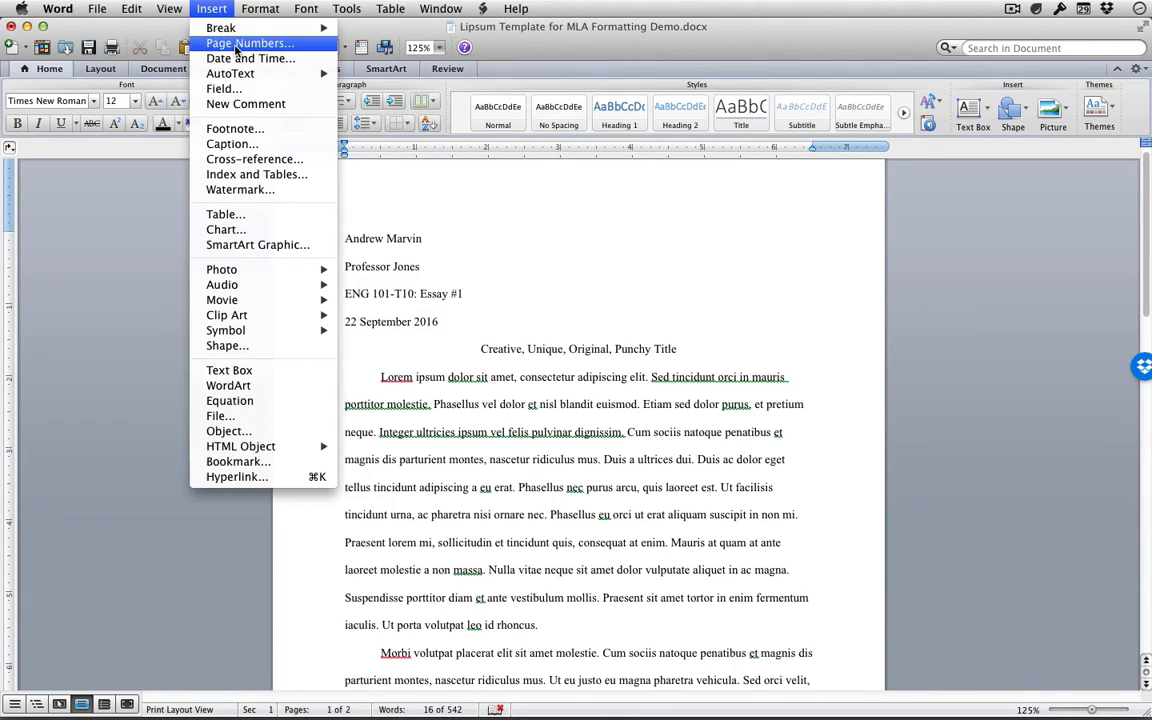
{"action": "left_click", "coordinate": [237, 45]}
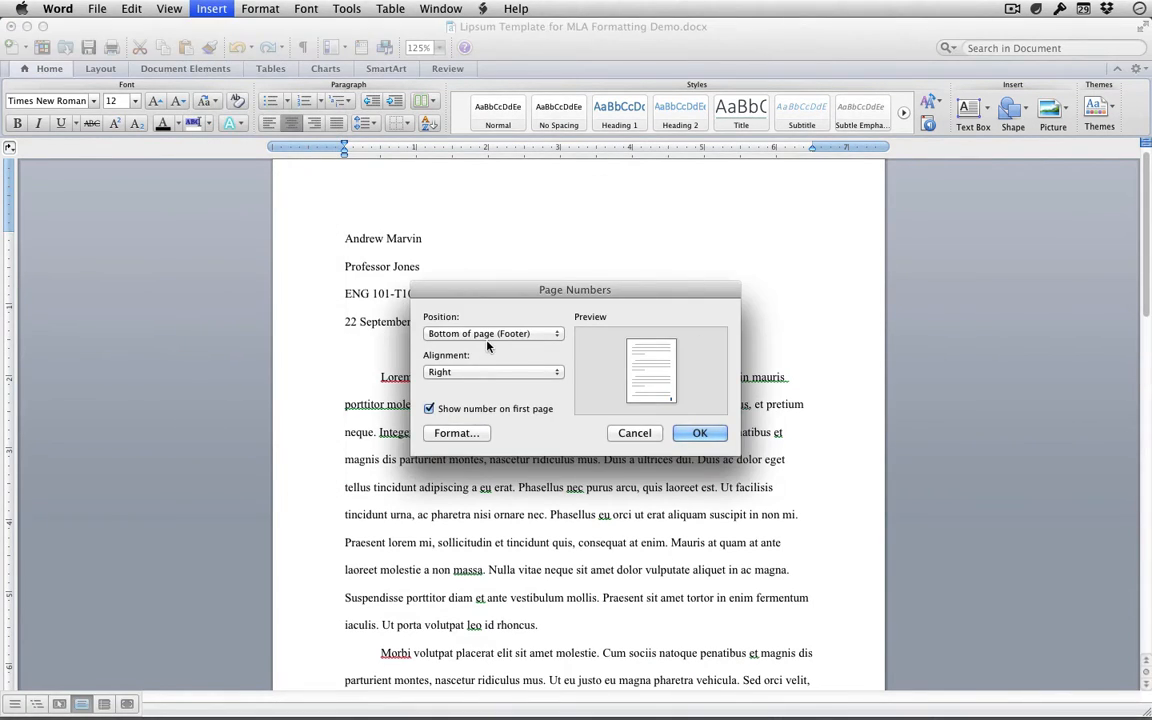
{"action": "left_click", "coordinate": [499, 340]}
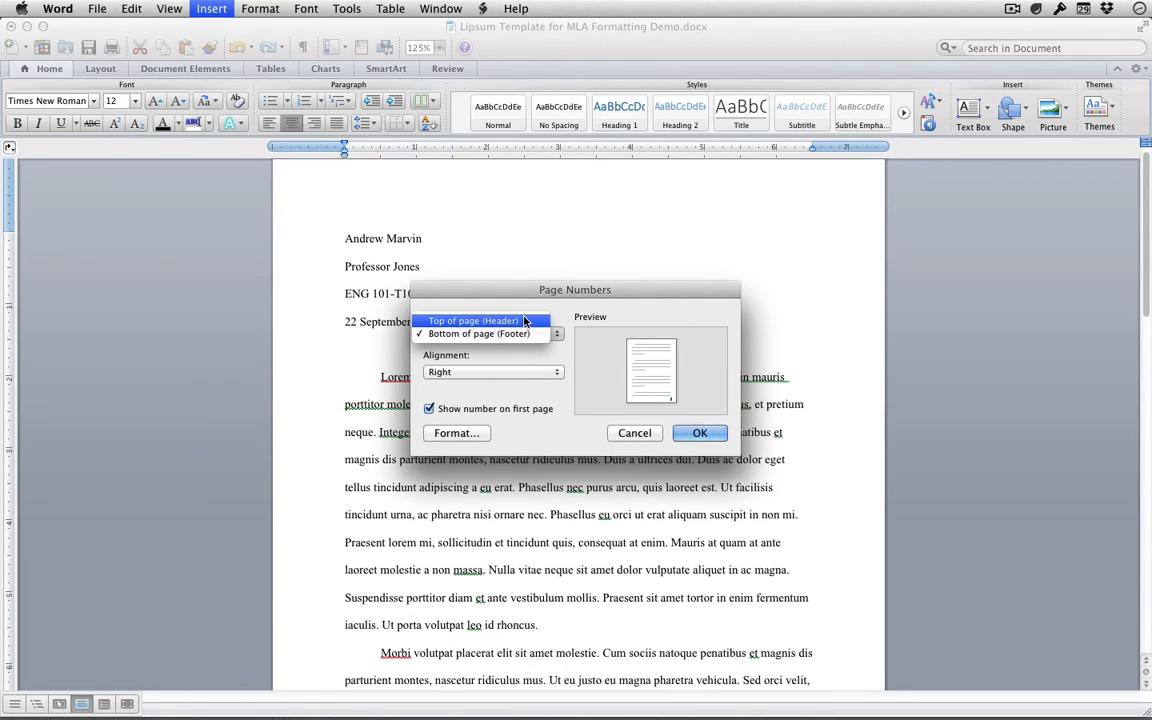
{"action": "left_click", "coordinate": [522, 321]}
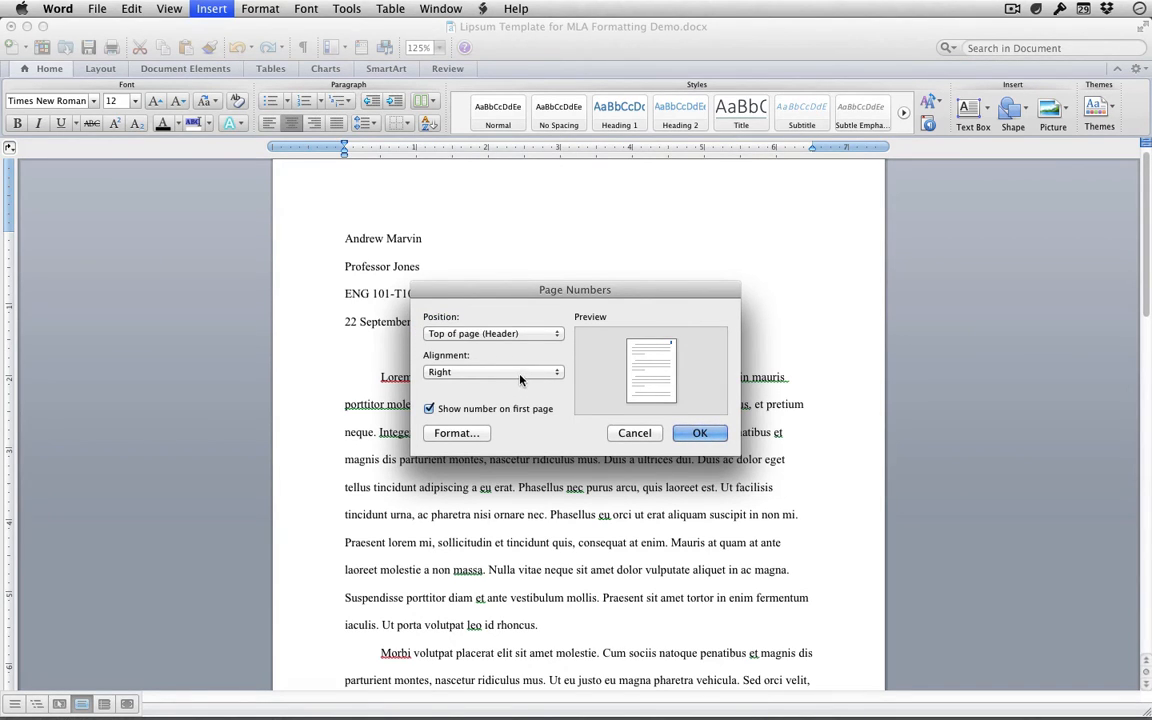
{"action": "left_click", "coordinate": [429, 410]}
{"action": "left_click", "coordinate": [699, 433]}
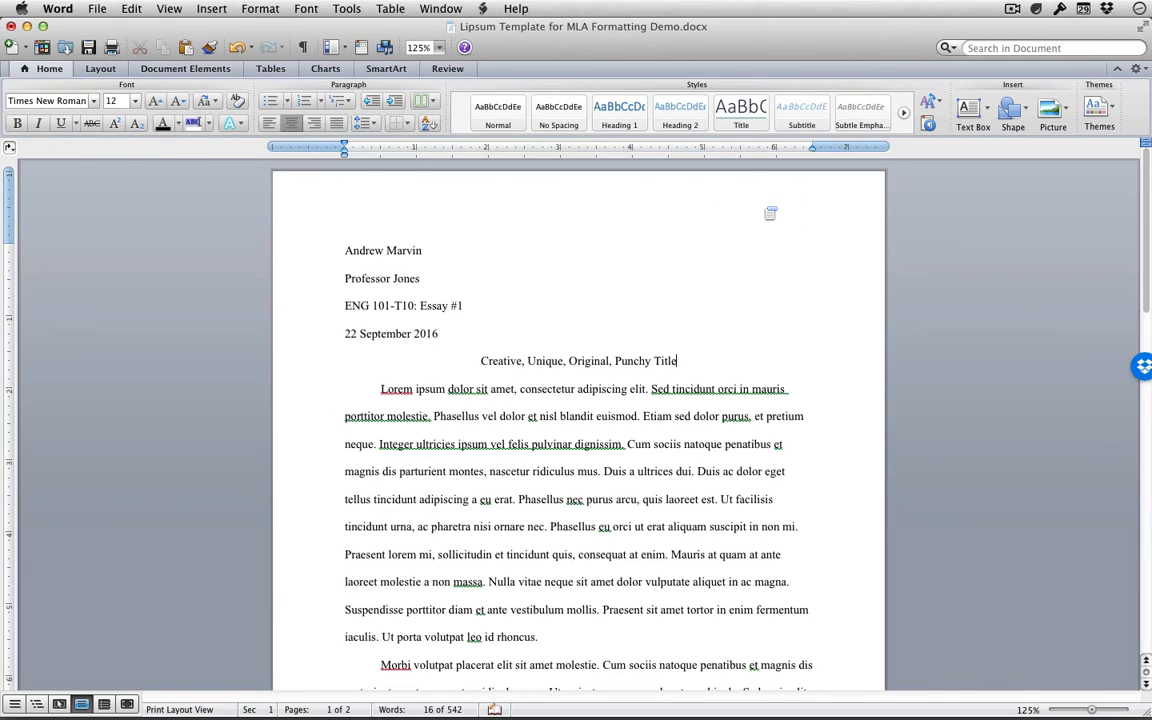
{"action": "scroll", "coordinate": [760, 336], "scroll_direction": "down", "scroll_amount": 10}
{"action": "scroll", "coordinate": [760, 336], "scroll_direction": "down", "scroll_amount": 3}
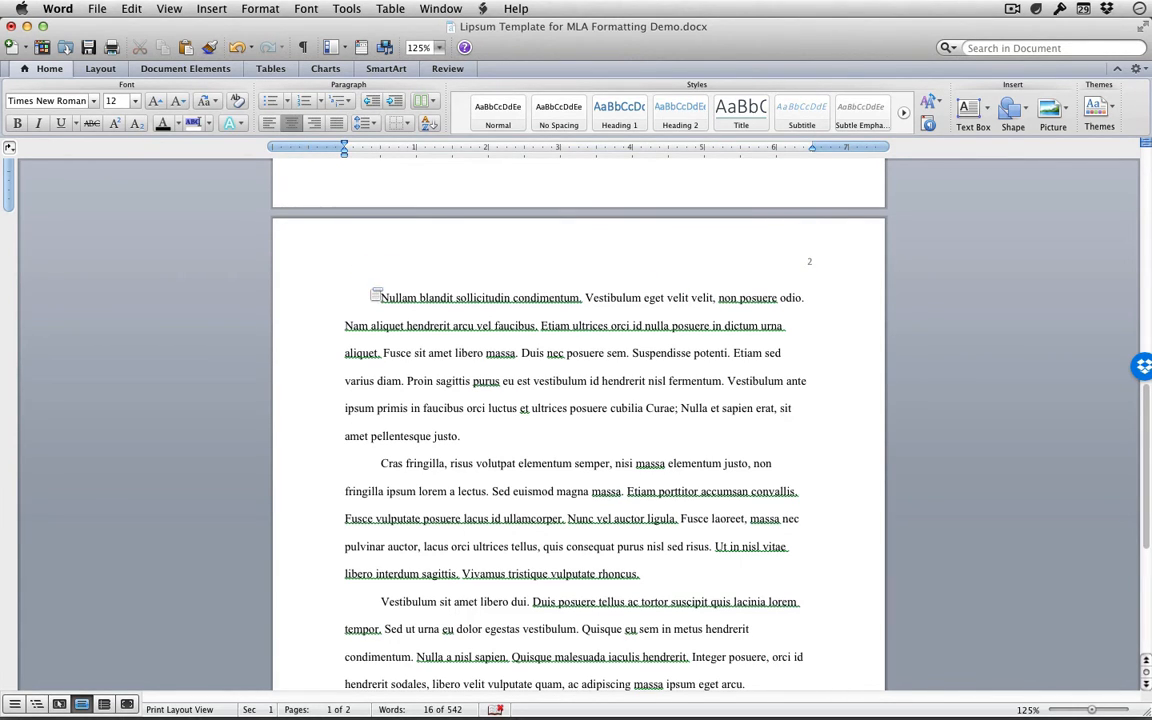
Add the student's last name right-aligned in the second page's header, and adjust its right indent so the name sits beside the page number.
{"action": "left_click", "coordinate": [374, 293]}
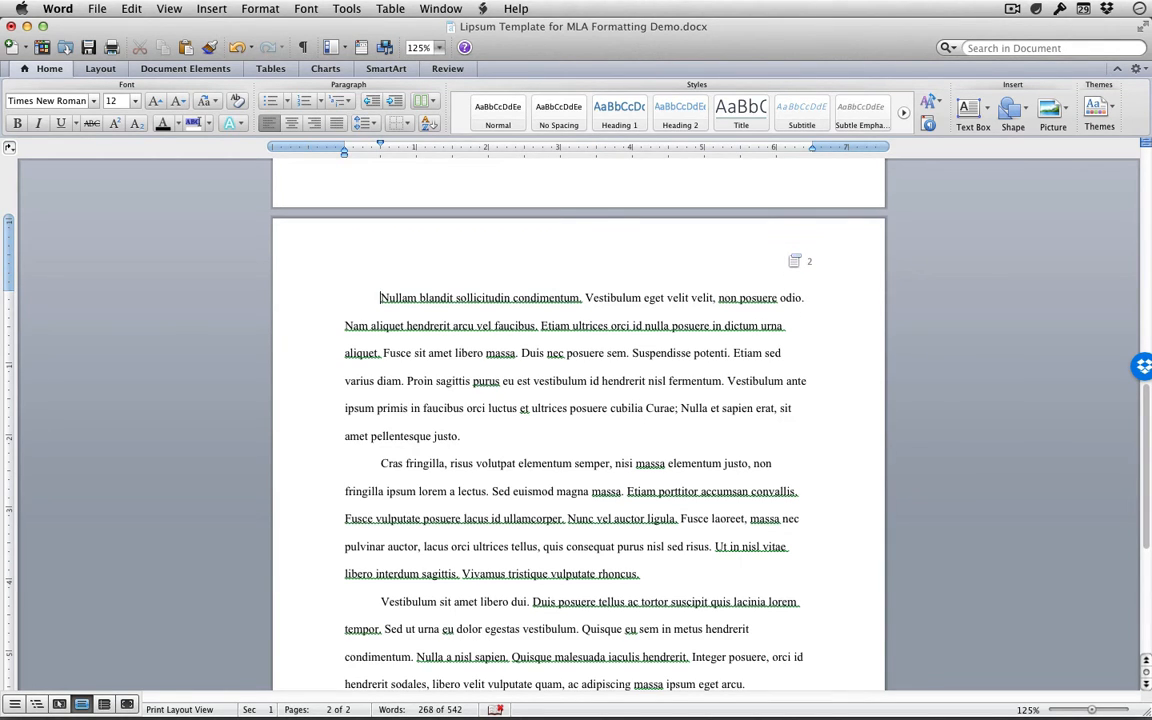
{"action": "double_click", "coordinate": [708, 226]}
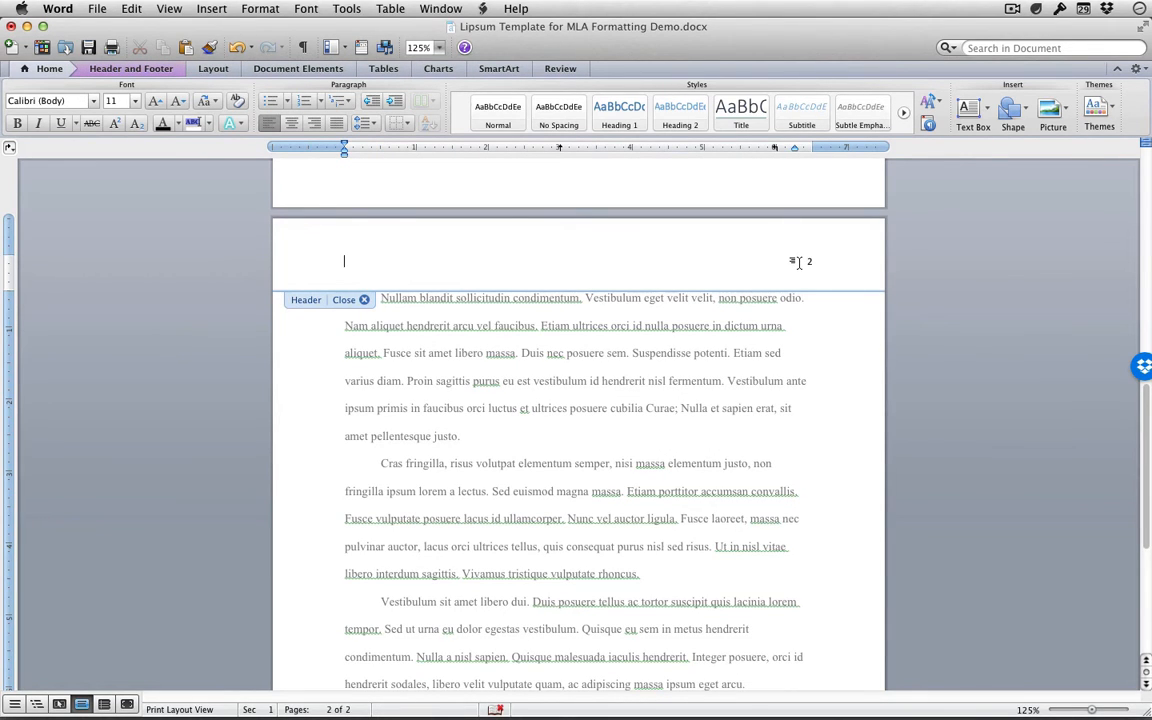
{"action": "key", "text": "super+r"}
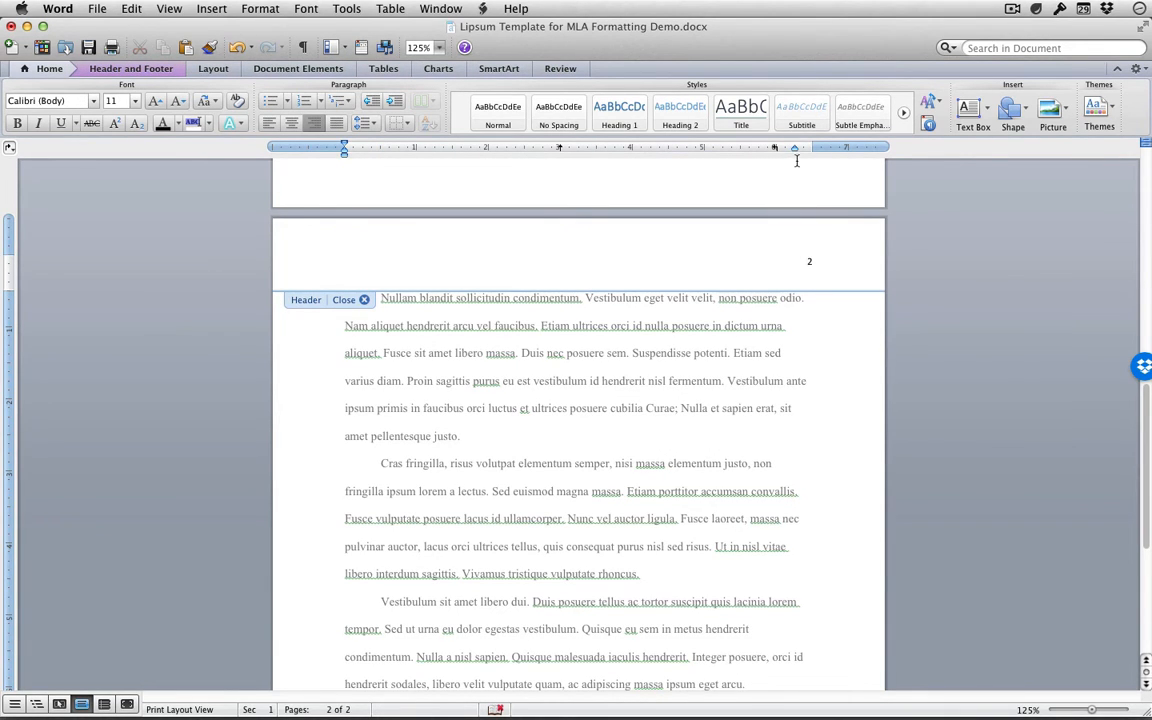
{"action": "type", "text": "Marvin"}
{"action": "left_click_drag", "start_coordinate": [803, 148], "coordinate": [804, 151]}
Set the header line with the student's last name to Times New Roman, size 12.
{"action": "triple_click", "coordinate": [791, 261]}
{"action": "left_click", "coordinate": [50, 101]}
{"action": "type", "text": "Times New Roman"}
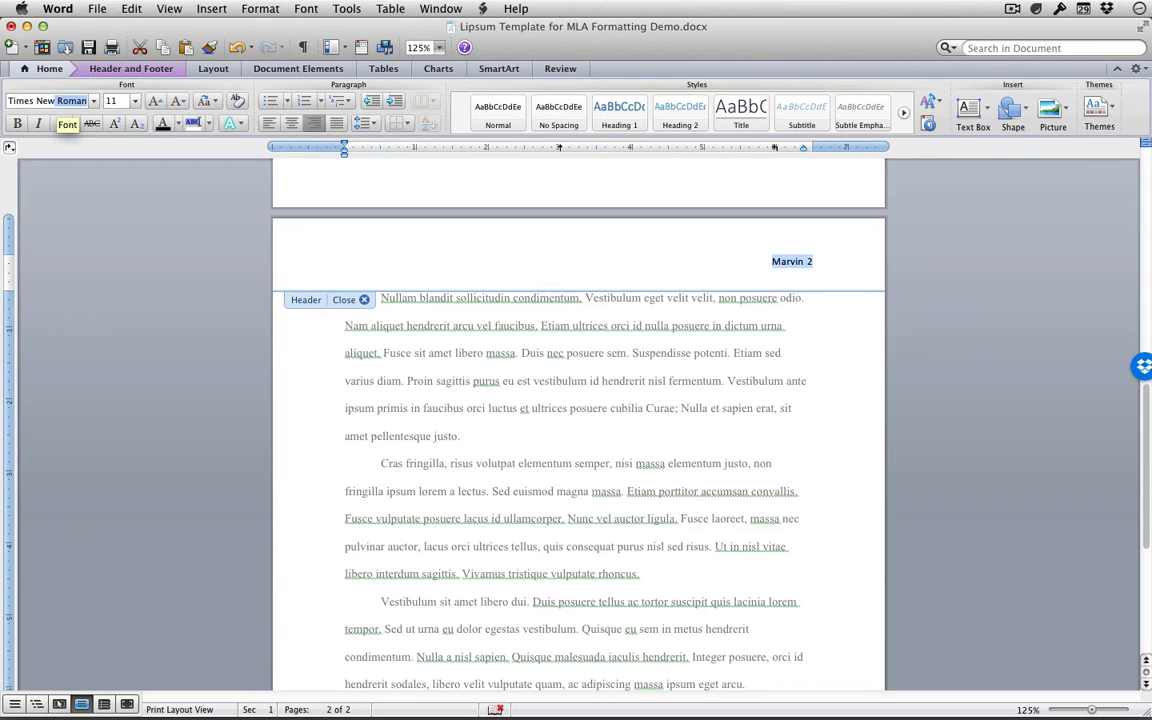
{"action": "key", "text": "Return"}
{"action": "left_click", "coordinate": [110, 101]}
{"action": "type", "text": "12"}
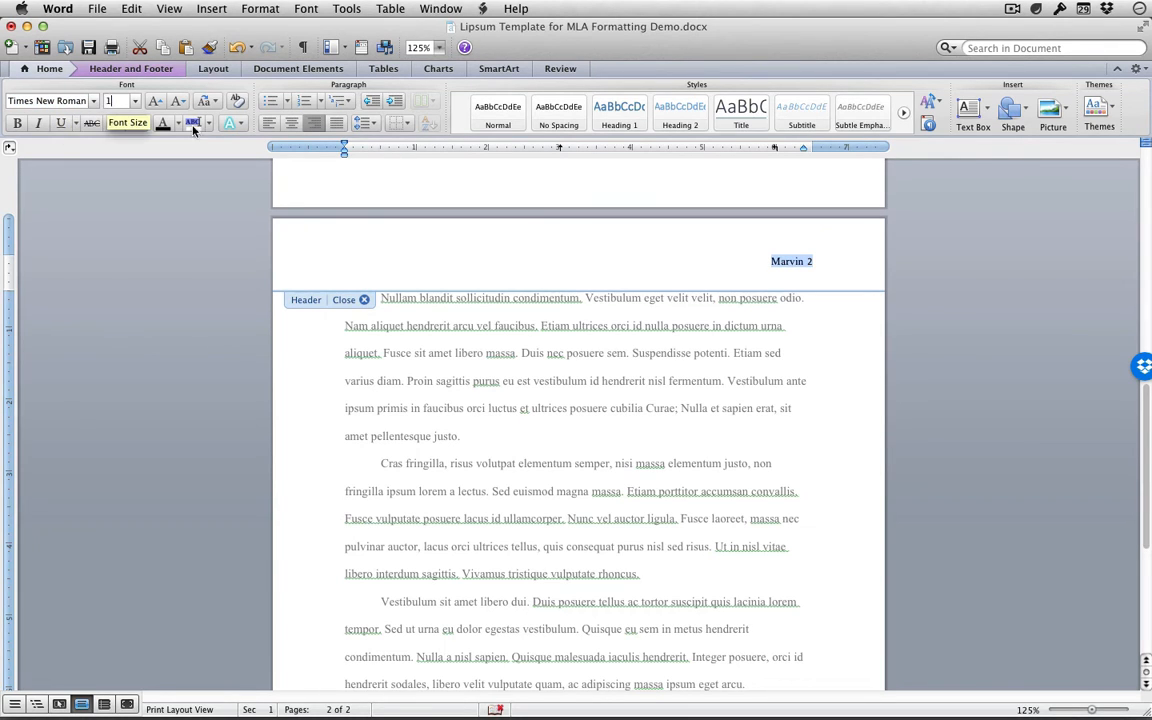
{"action": "key", "text": "Return"}
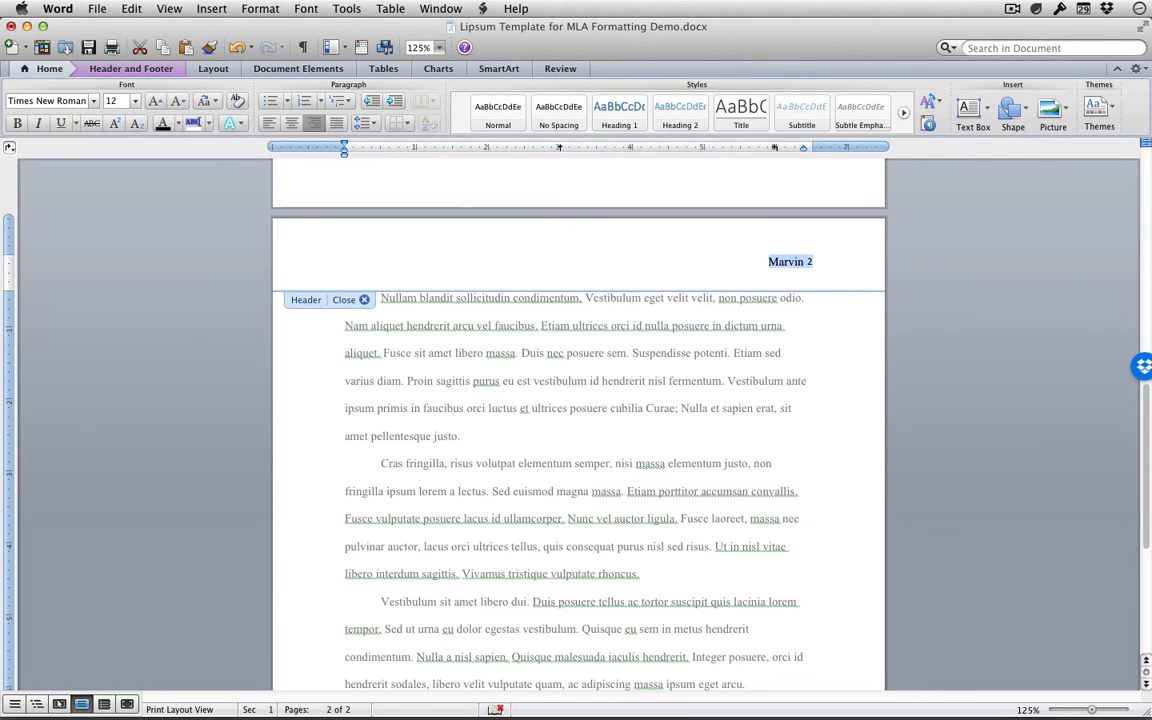
Format the header's page number in Times New Roman, size 12, and return to the body text.
{"action": "left_click", "coordinate": [810, 262]}
{"action": "double_click", "coordinate": [810, 262]}
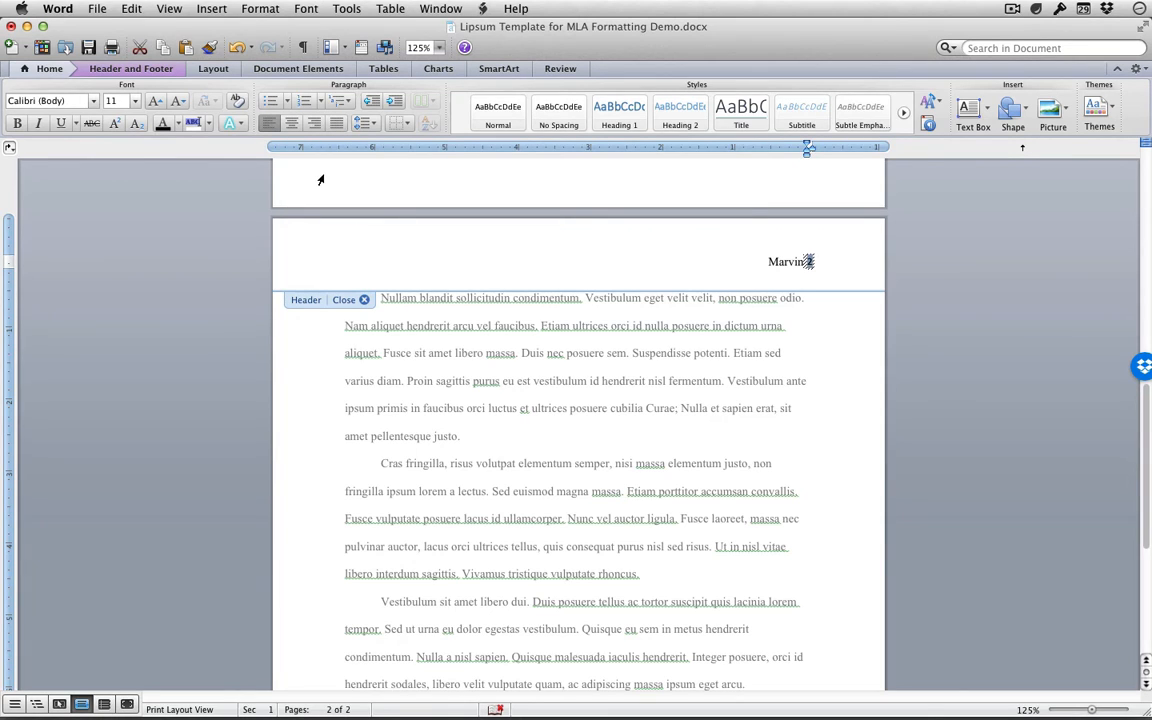
{"action": "left_click", "coordinate": [57, 103]}
{"action": "type", "text": "Times New Roman"}
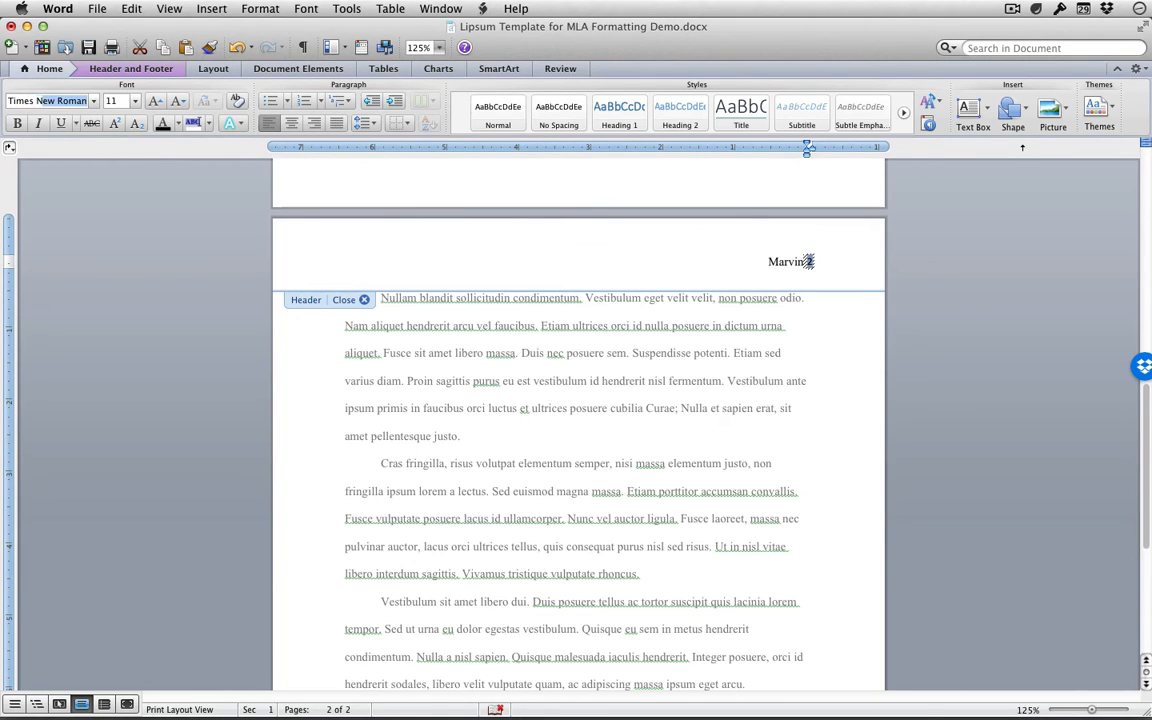
{"action": "key", "text": "Return"}
{"action": "left_click", "coordinate": [114, 103]}
{"action": "type", "text": "12"}
{"action": "key", "text": "Return"}
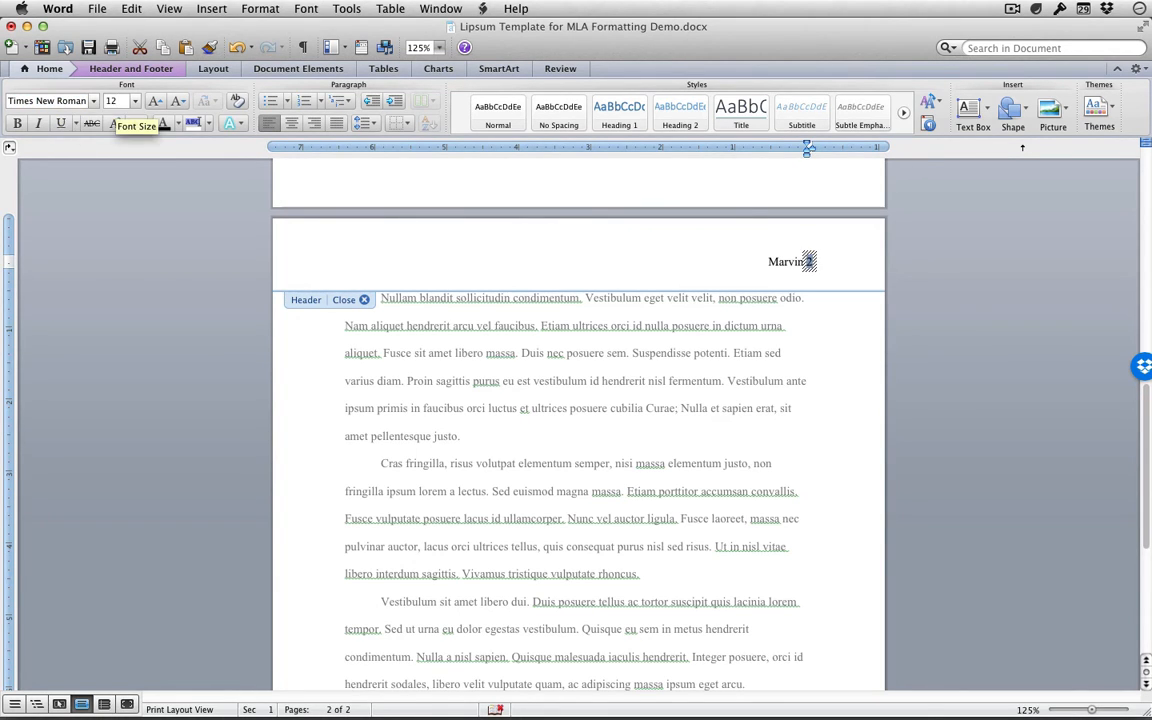
{"action": "double_click", "coordinate": [596, 373]}
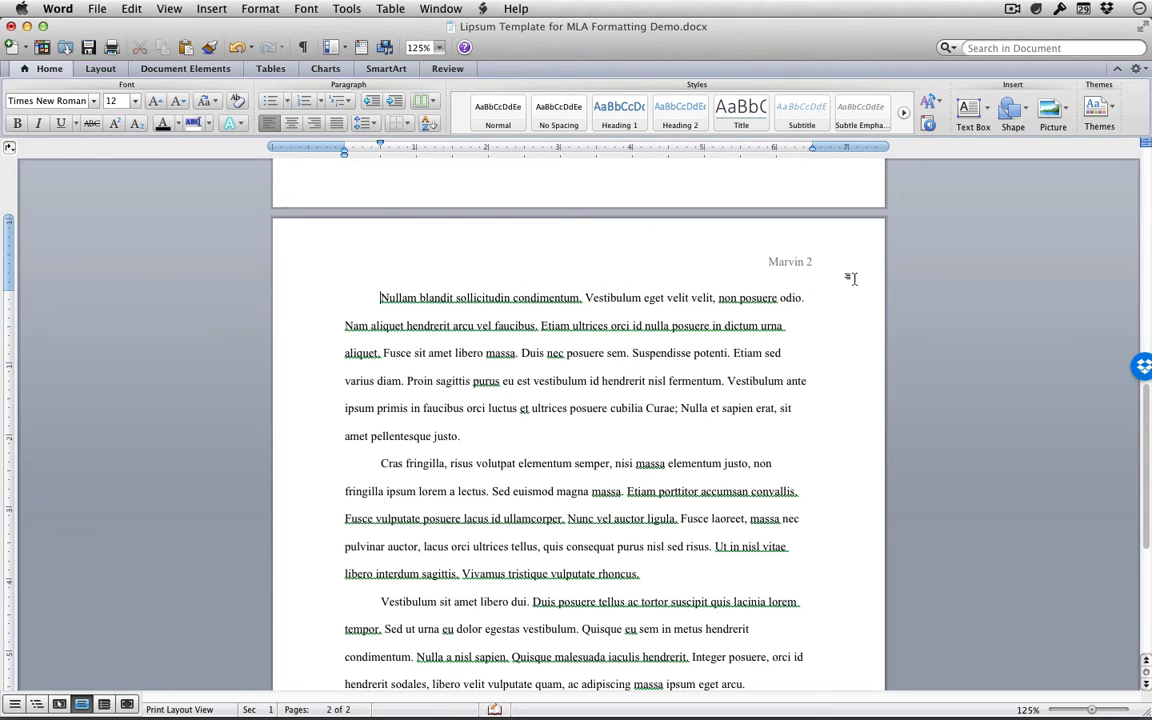
{"action": "scroll", "coordinate": [578, 420], "scroll_direction": "down", "scroll_amount": 5}
{"action": "scroll", "coordinate": [578, 420], "scroll_direction": "up", "scroll_amount": 15}
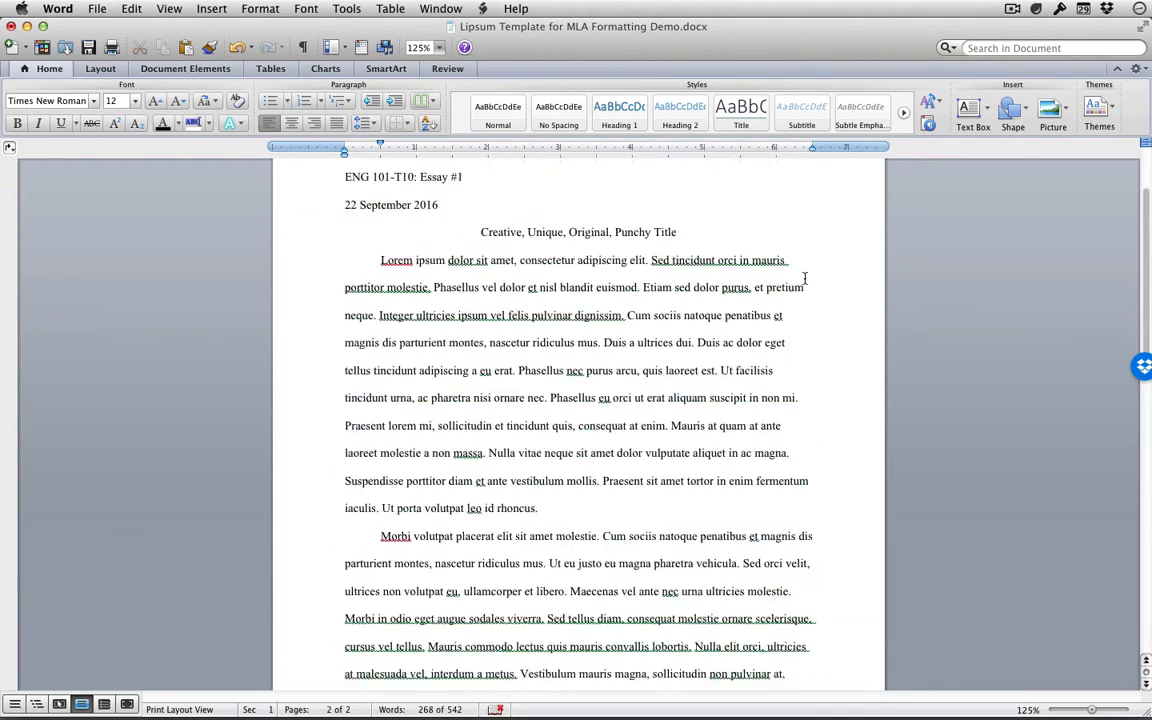
Insert a page break before the "How to Say Nothing in 500 Words" citation at the end of the essay.
{"action": "scroll", "coordinate": [720, 301], "scroll_direction": "down", "scroll_amount": 5}
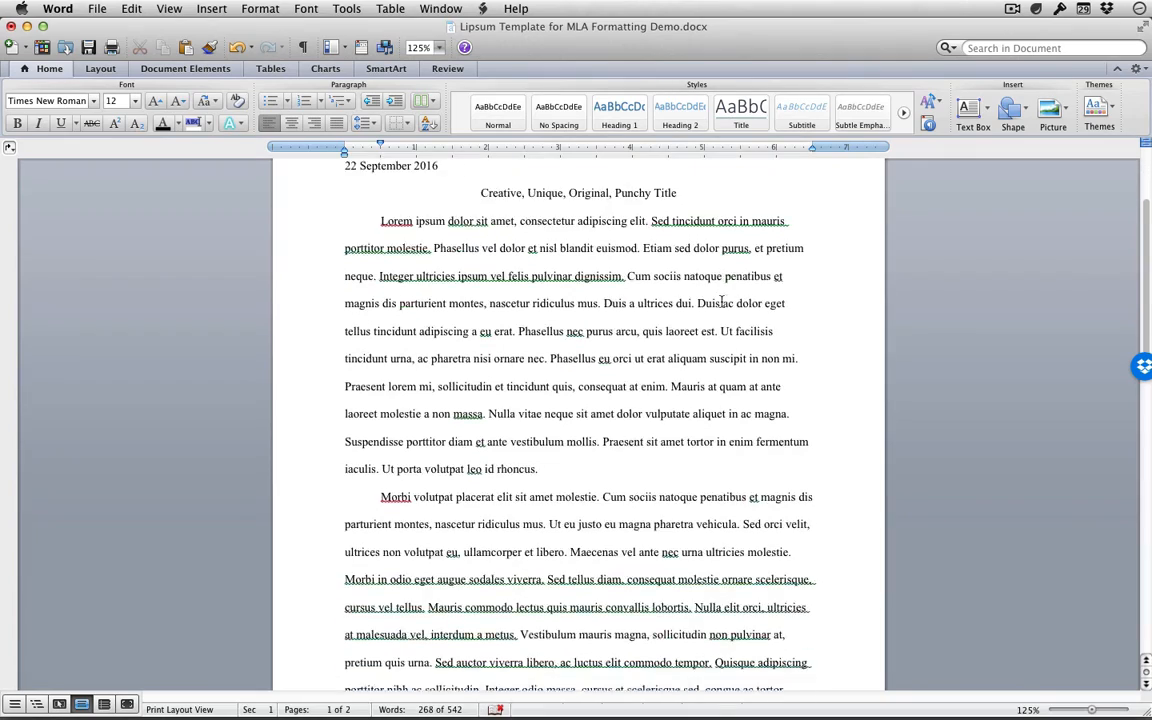
{"action": "scroll", "coordinate": [720, 301], "scroll_direction": "down", "scroll_amount": 7}
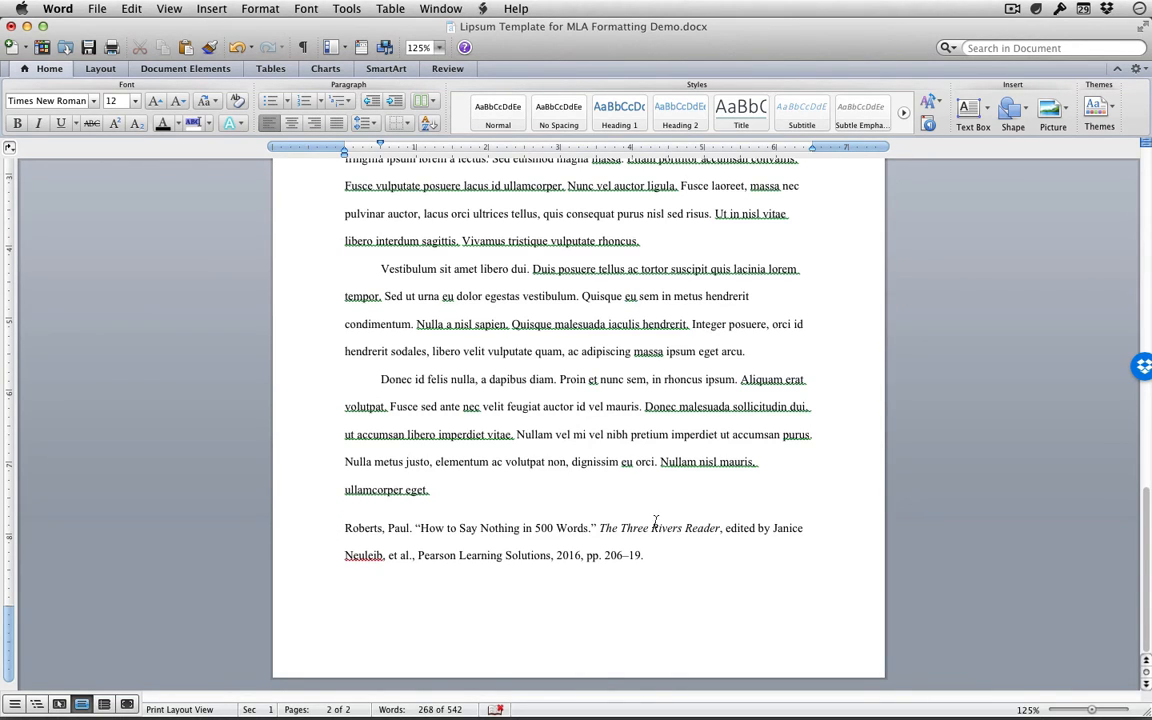
{"action": "left_click", "coordinate": [338, 530]}
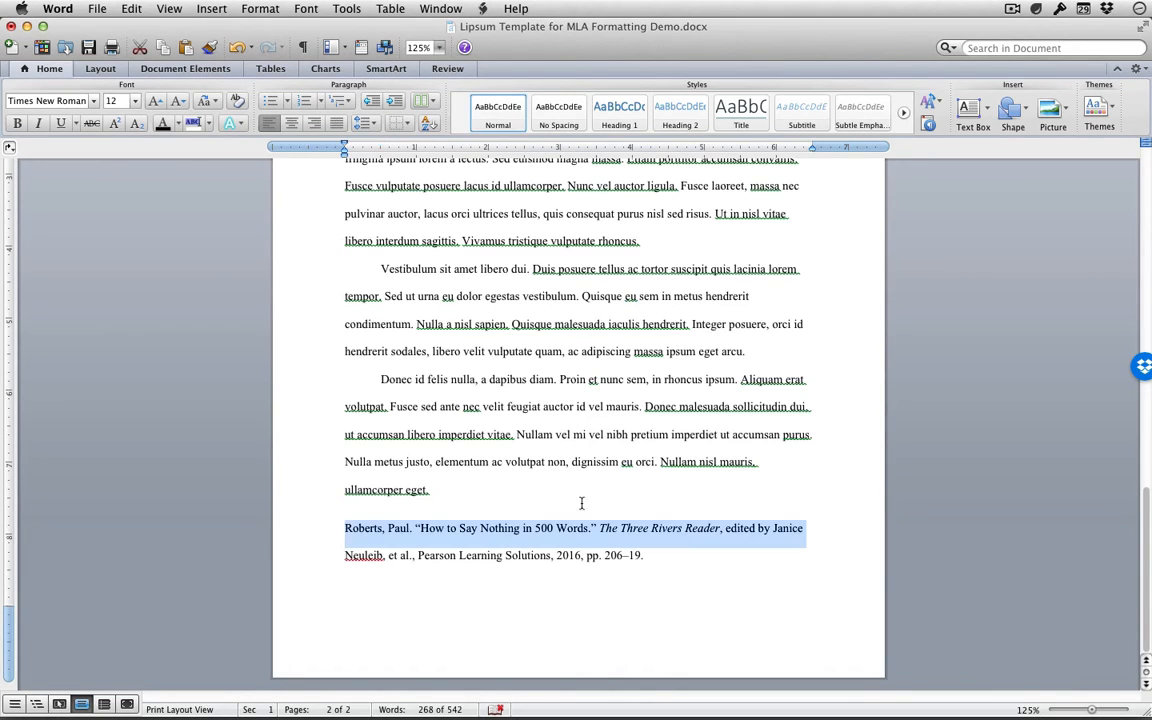
{"action": "left_click", "coordinate": [349, 527]}
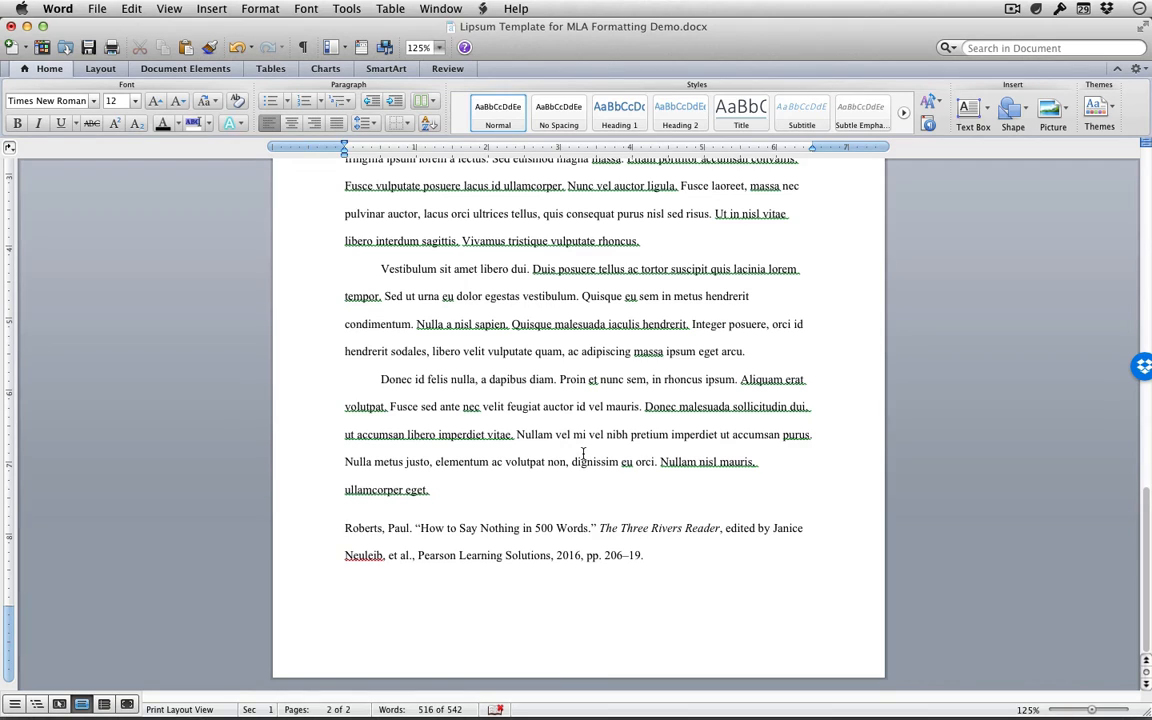
{"action": "key", "text": "super+Return"}
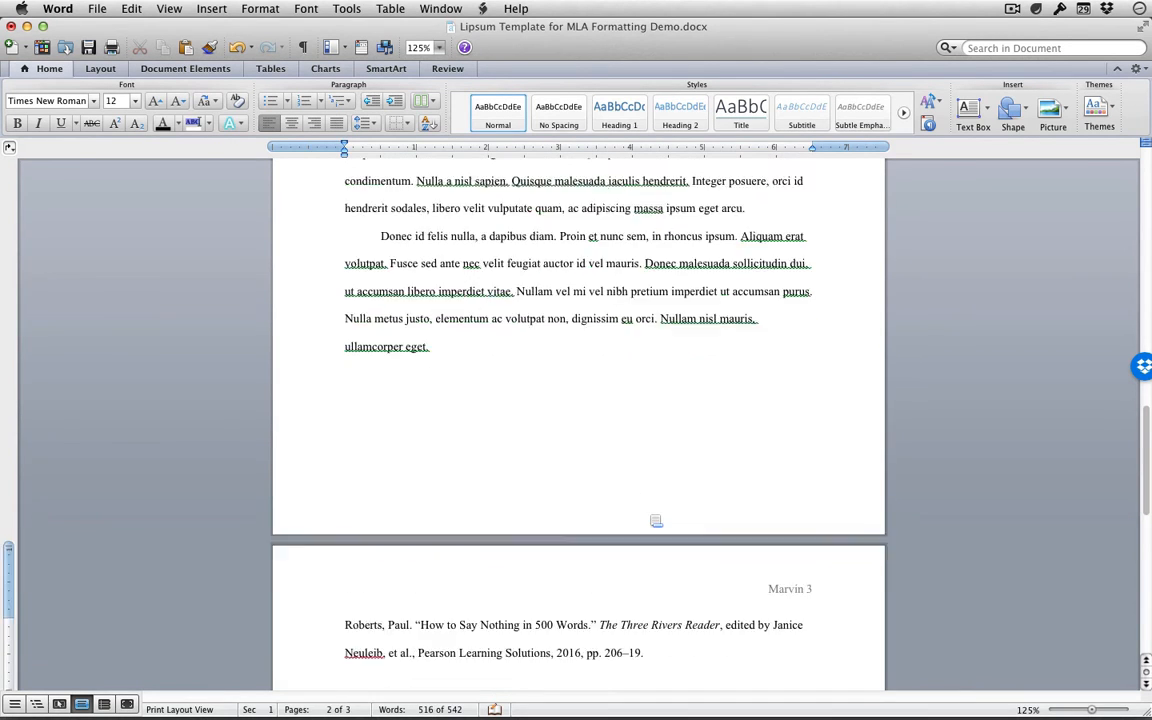
Check the layout around the citation's new page and remove the page break before it.
{"action": "scroll", "coordinate": [630, 493], "scroll_direction": "down", "scroll_amount": 4}
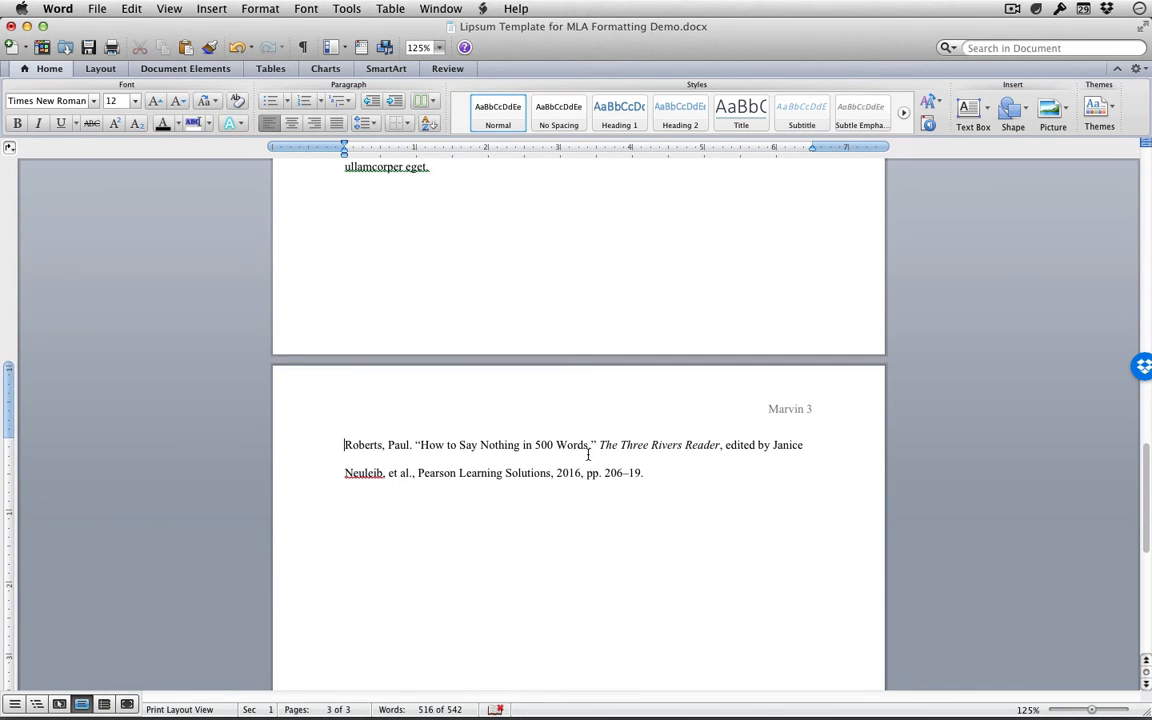
{"action": "scroll", "coordinate": [591, 406], "scroll_direction": "up", "scroll_amount": 5}
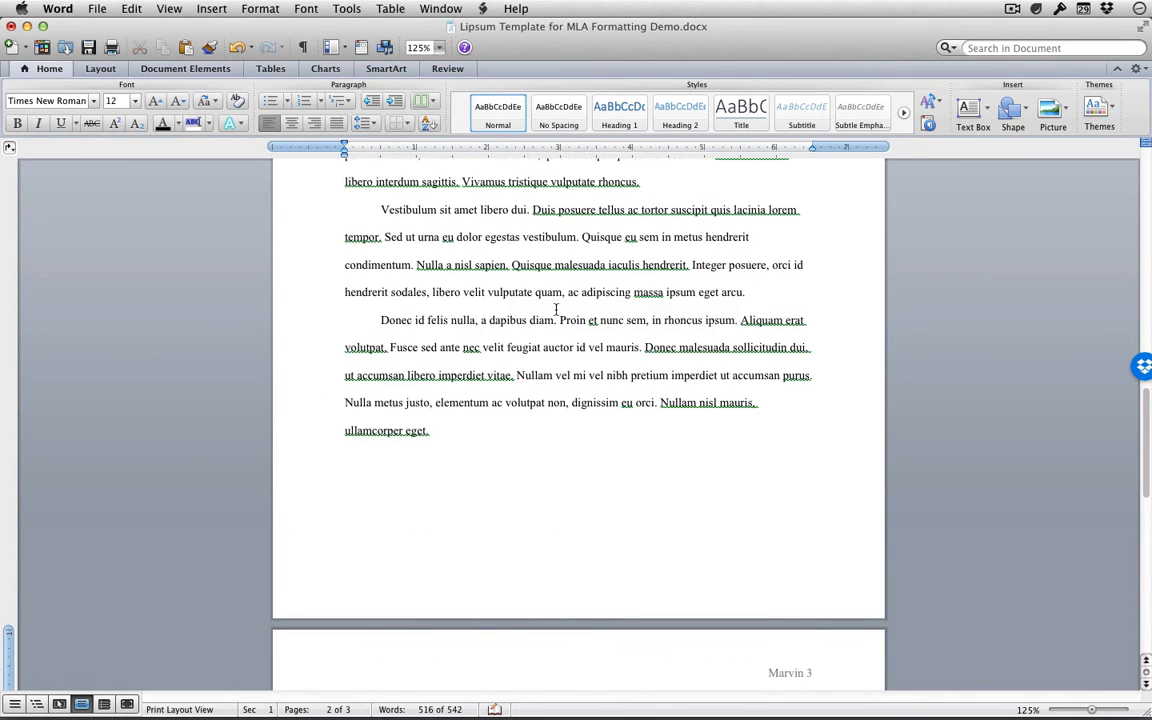
{"action": "scroll", "coordinate": [556, 310], "scroll_direction": "down", "scroll_amount": 3}
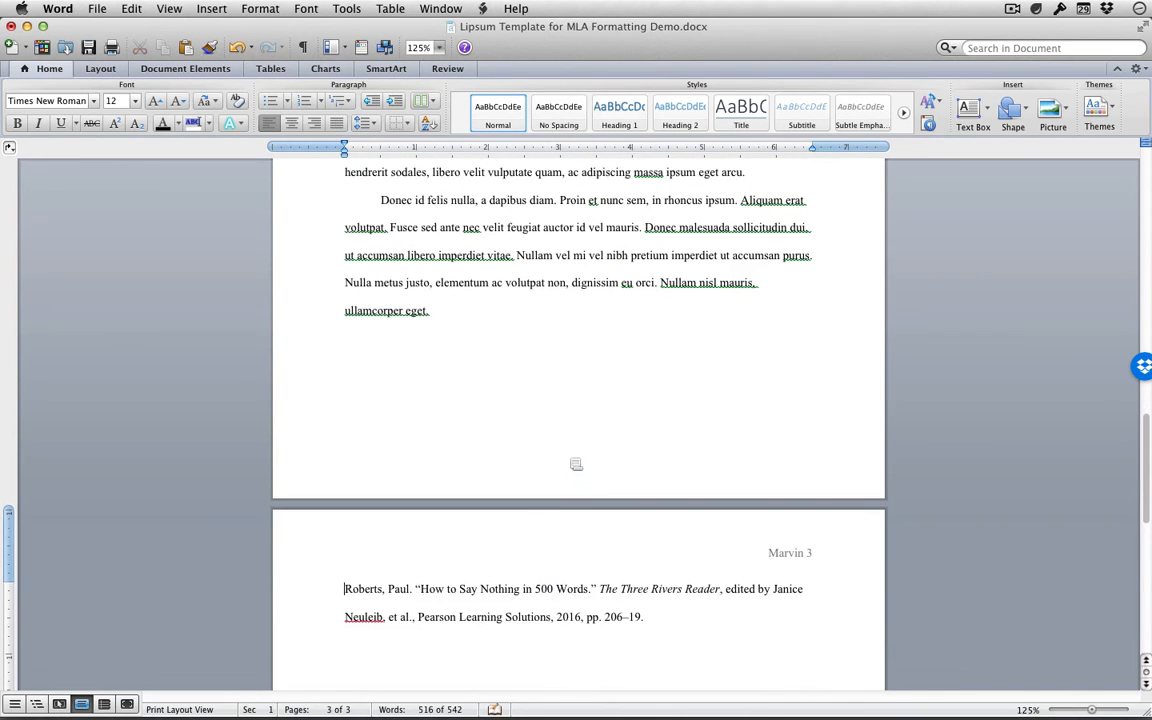
{"action": "scroll", "coordinate": [566, 545], "scroll_direction": "down", "scroll_amount": 10}
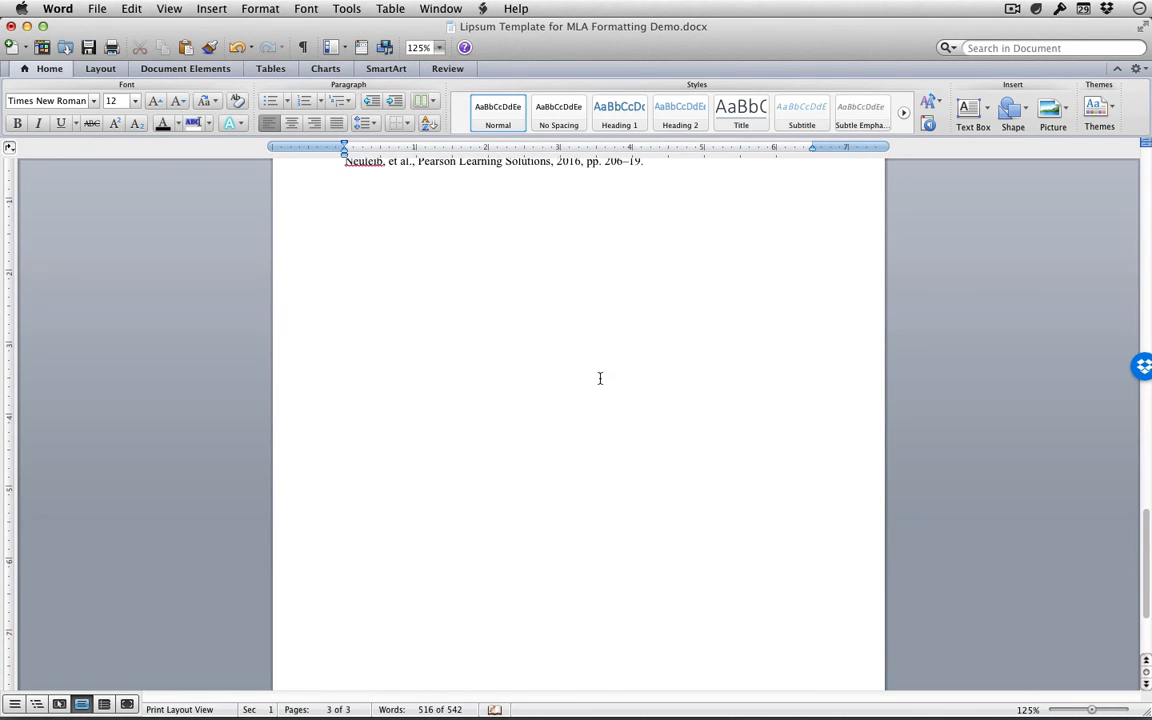
{"action": "scroll", "coordinate": [612, 365], "scroll_direction": "up", "scroll_amount": 8}
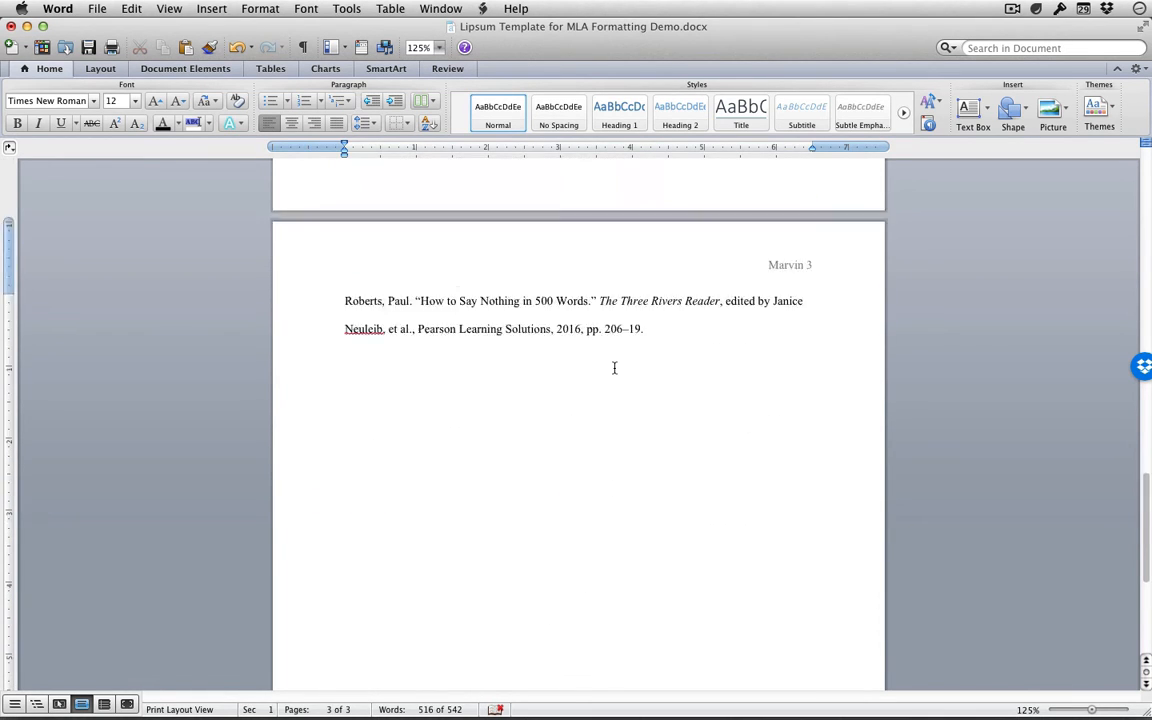
{"action": "scroll", "coordinate": [581, 468], "scroll_direction": "up", "scroll_amount": 3}
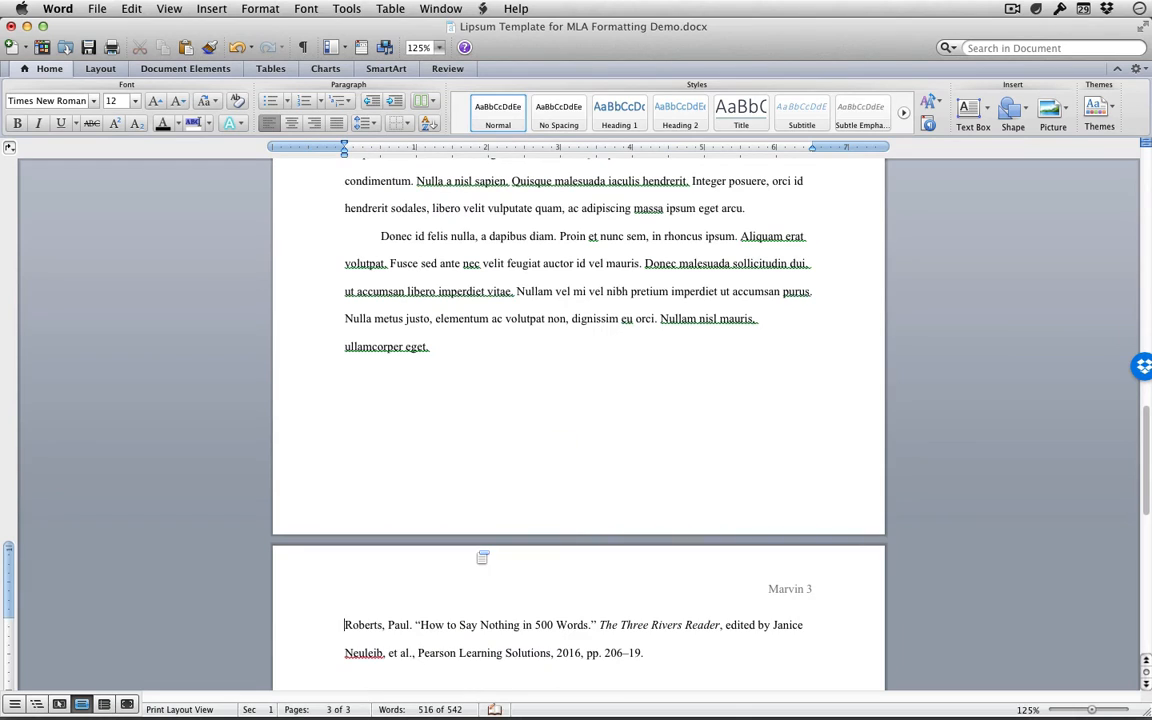
{"action": "key", "text": "BackSpace"}
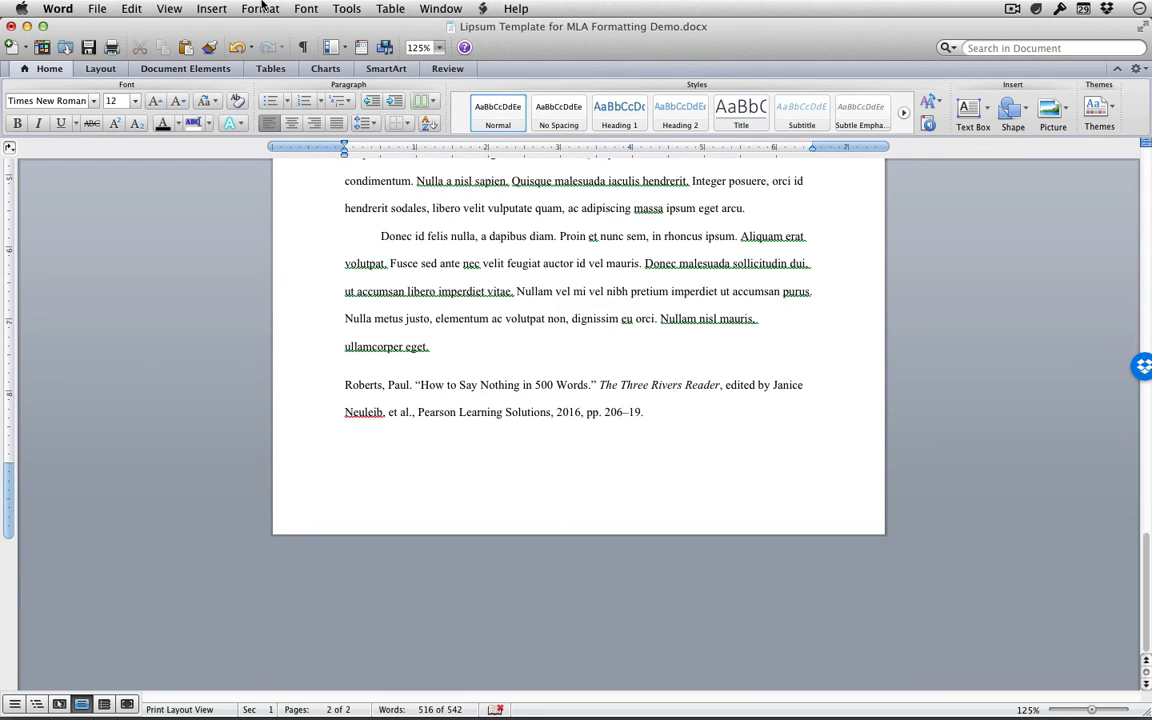
Put the citation back on a new page by inserting another page break directly before it.
{"action": "left_click", "coordinate": [222, 7]}
{"action": "mouse_move", "coordinate": [226, 28]}
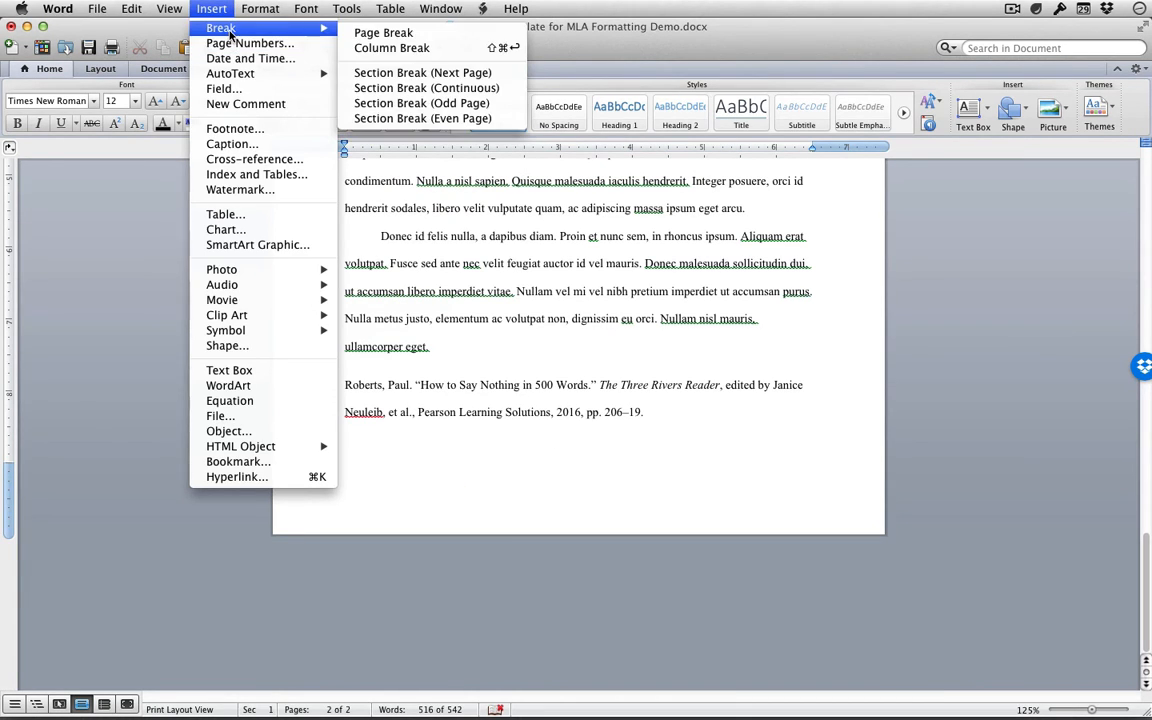
{"action": "left_click", "coordinate": [368, 35]}
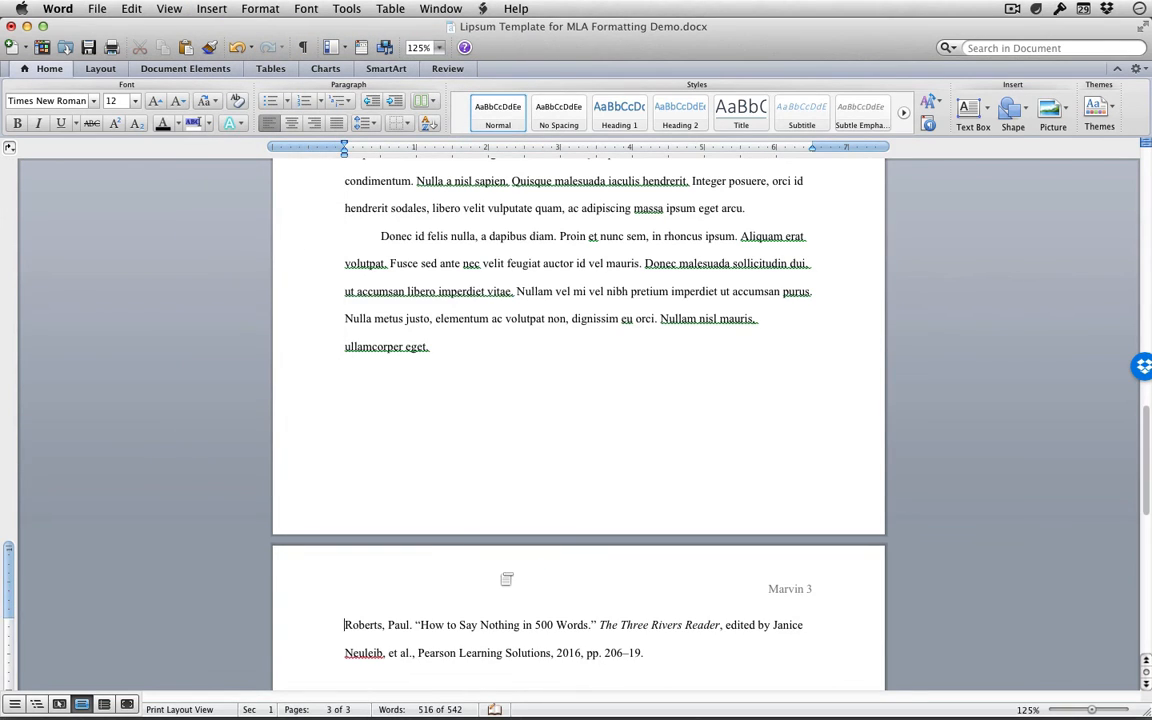
{"action": "scroll", "coordinate": [510, 530], "scroll_direction": "down", "scroll_amount": 3}
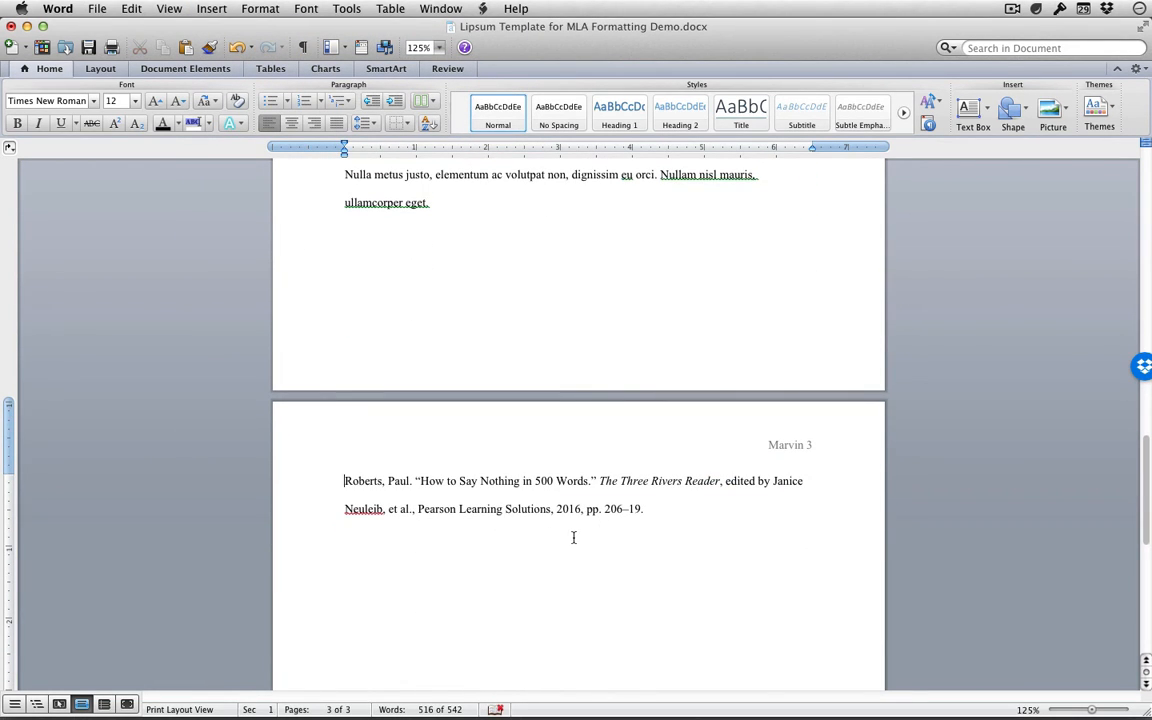
Add a centred "Works Cited" heading on its own line above the citation.
{"action": "key", "text": "Return"}
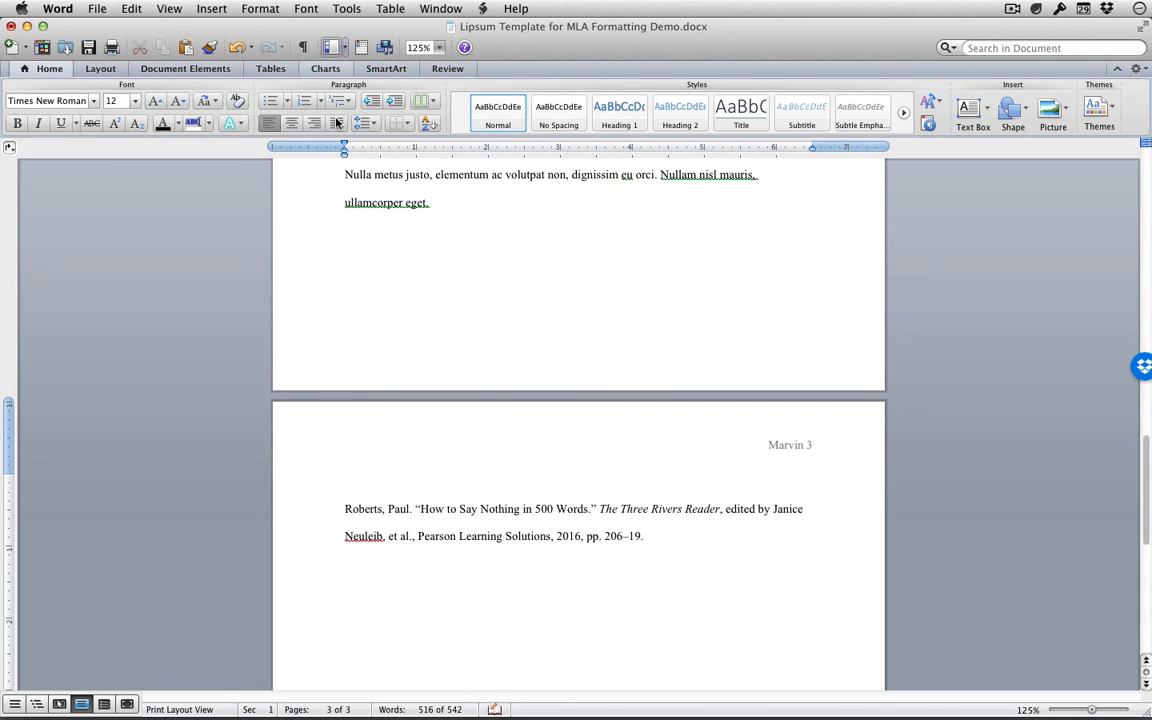
{"action": "left_click", "coordinate": [293, 124]}
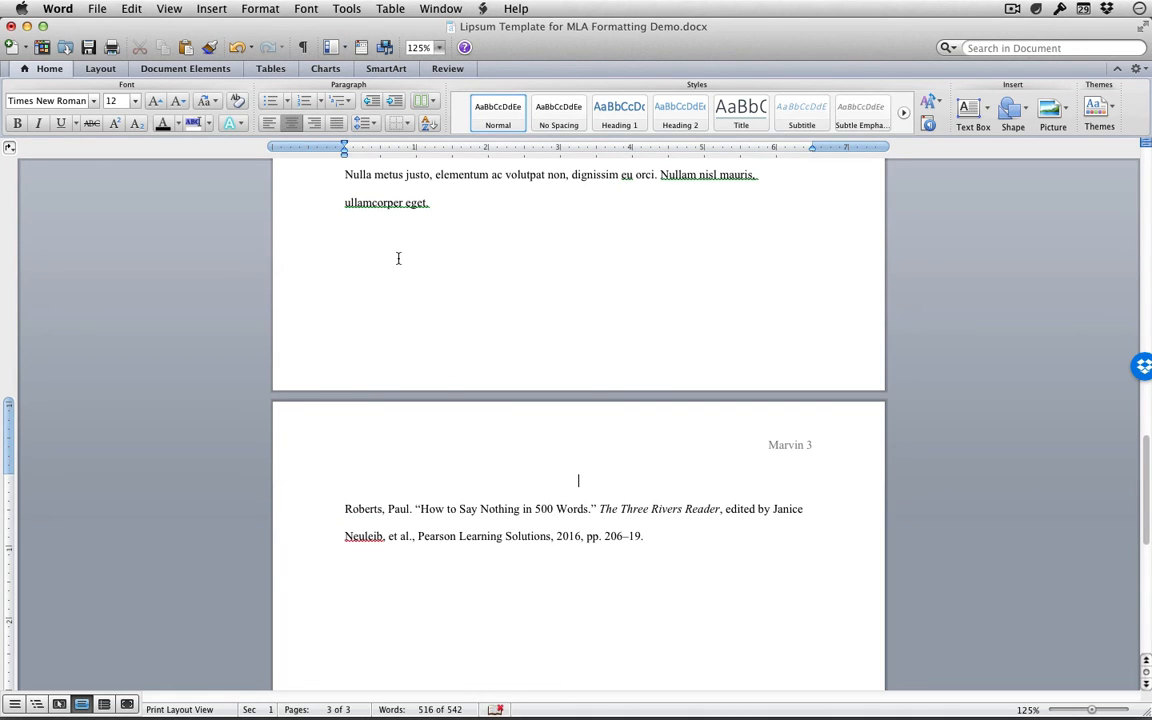
{"action": "type", "text": "Works Cited"}
{"action": "scroll", "coordinate": [720, 548], "scroll_direction": "down", "scroll_amount": 3}
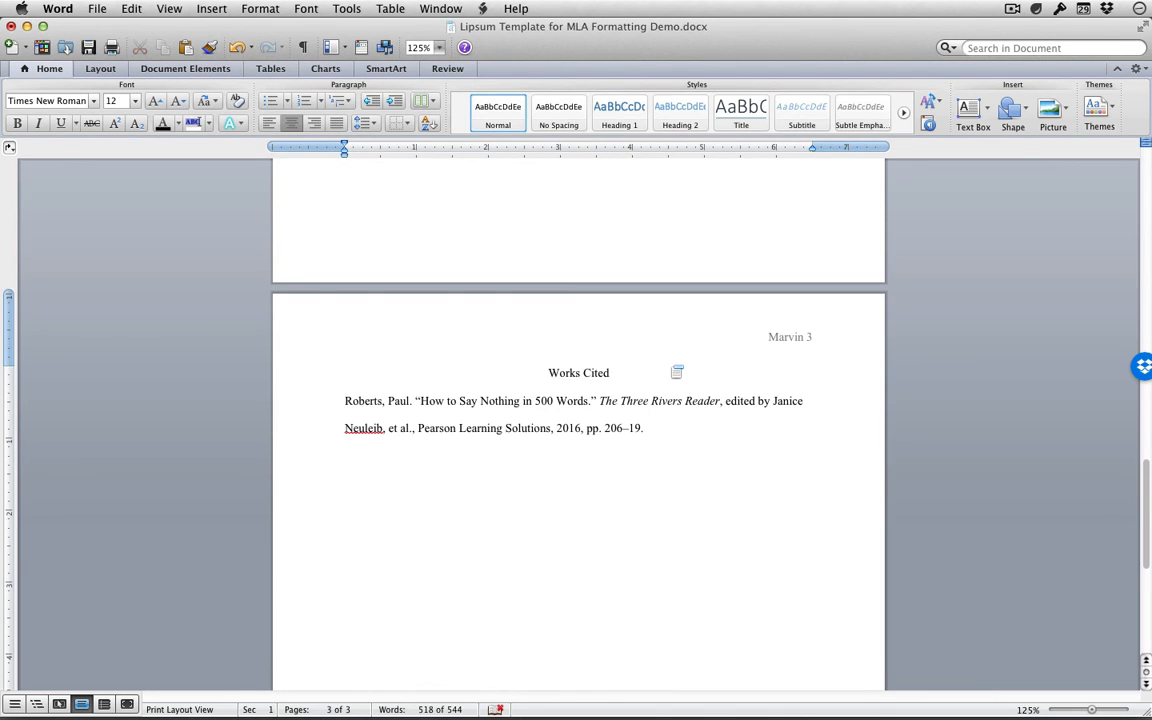
{"action": "scroll", "coordinate": [645, 360], "scroll_direction": "up", "scroll_amount": 3}
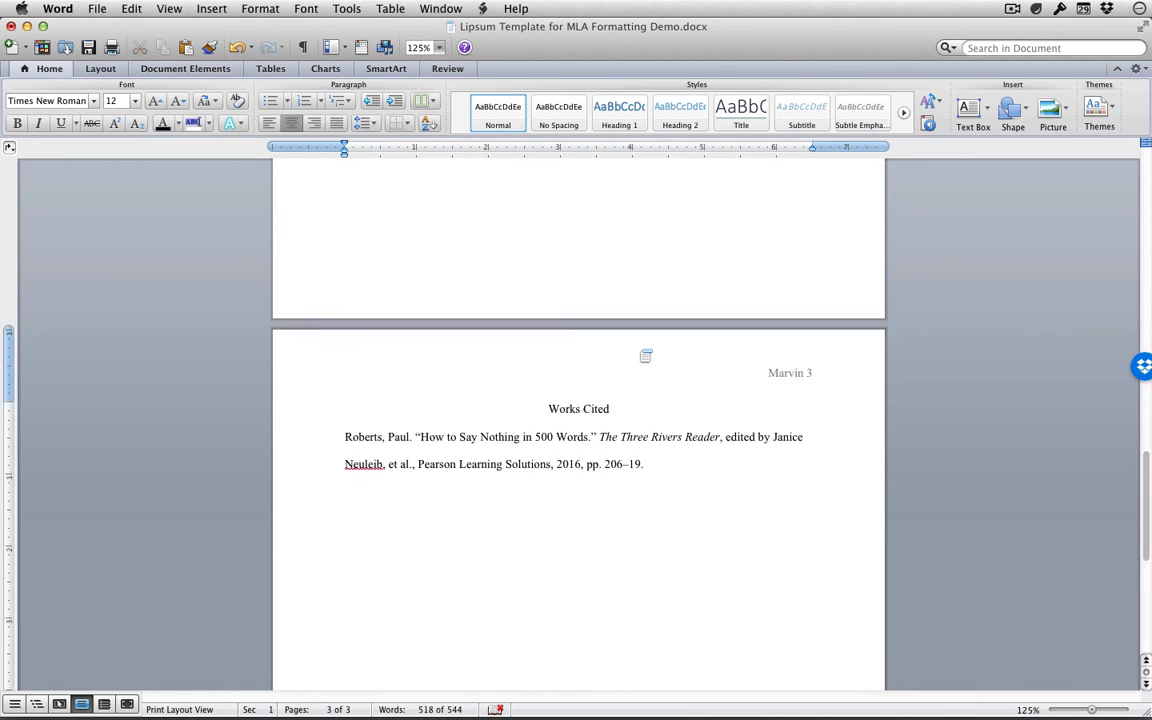
Give the "How to Say Nothing in 500 Words" citation under Works Cited a 0.5-inch hanging indent, keeping its first line at the margin.
{"action": "scroll", "coordinate": [644, 374], "scroll_direction": "up", "scroll_amount": 10}
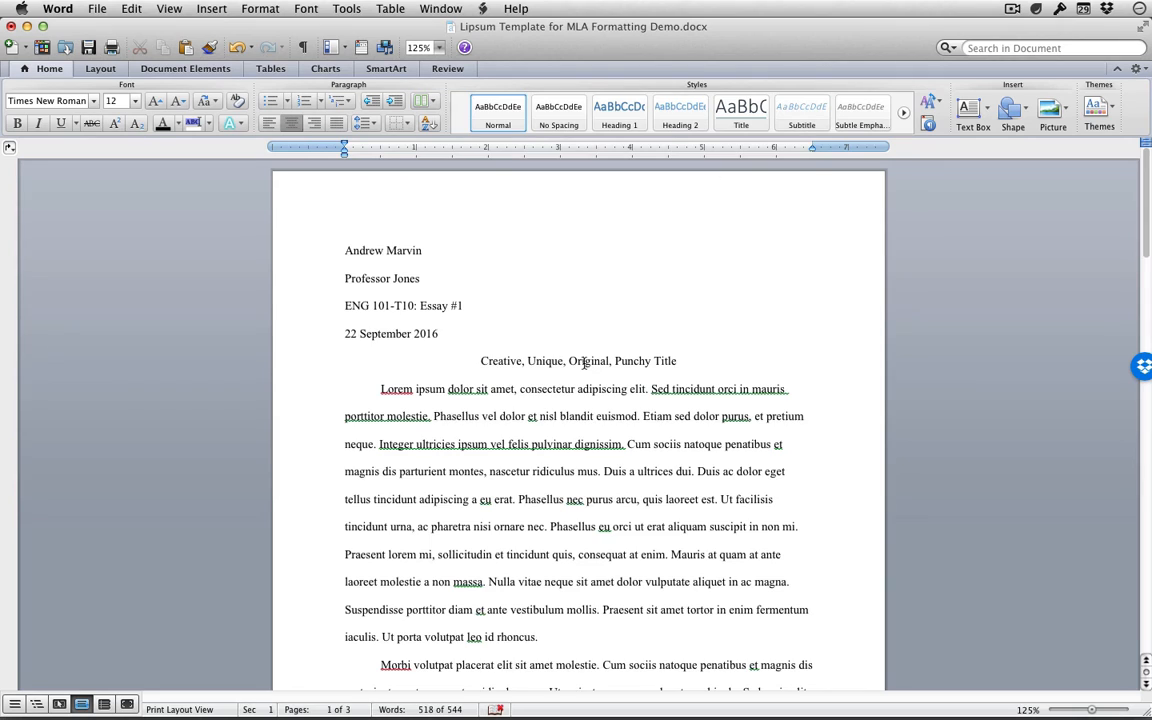
{"action": "scroll", "coordinate": [584, 363], "scroll_direction": "down", "scroll_amount": 15}
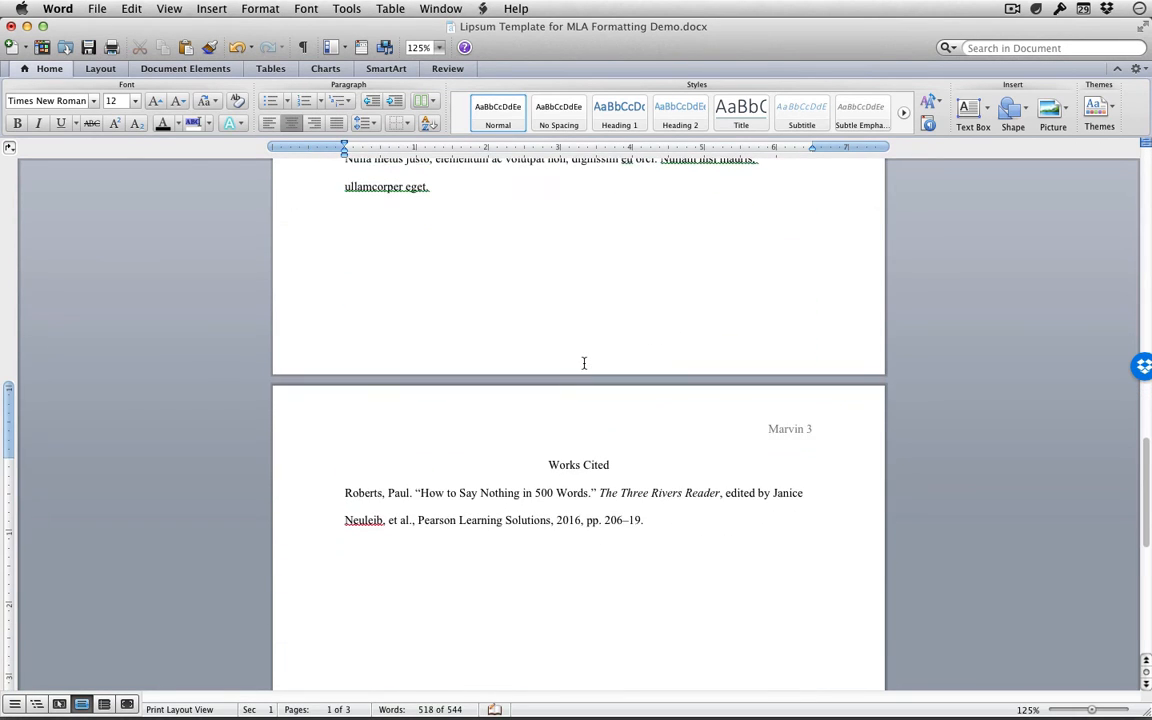
{"action": "scroll", "coordinate": [584, 363], "scroll_direction": "down", "scroll_amount": 3}
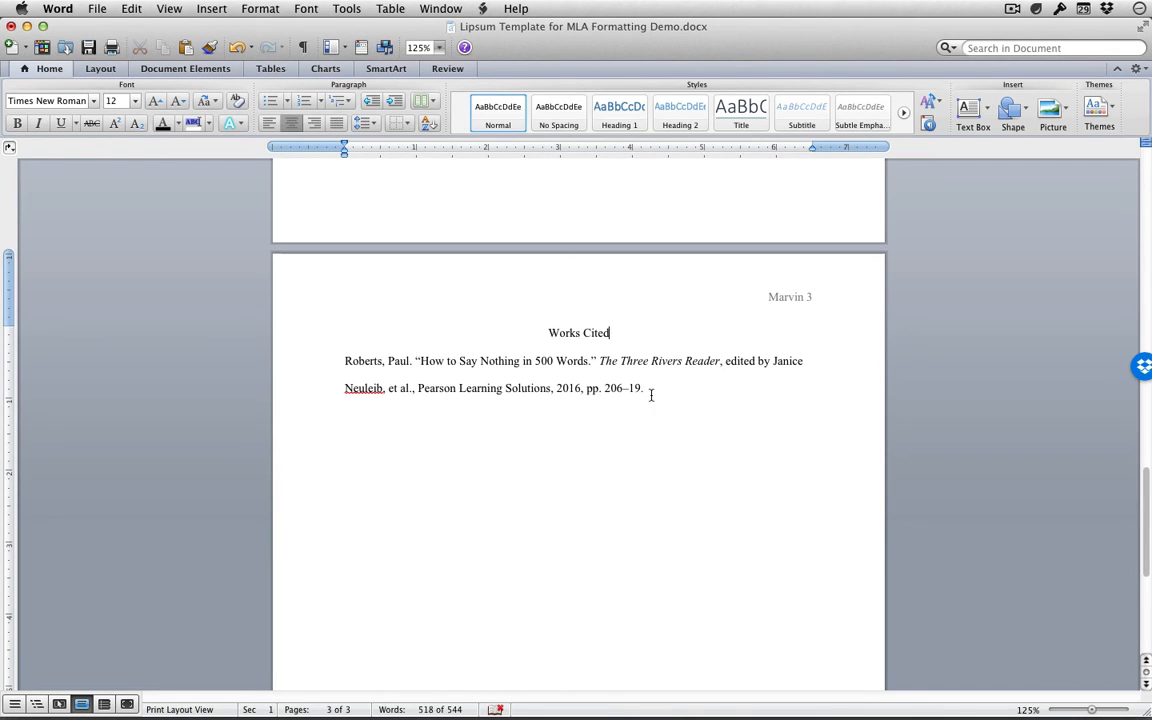
{"action": "left_click_drag", "start_coordinate": [660, 388], "coordinate": [332, 368]}
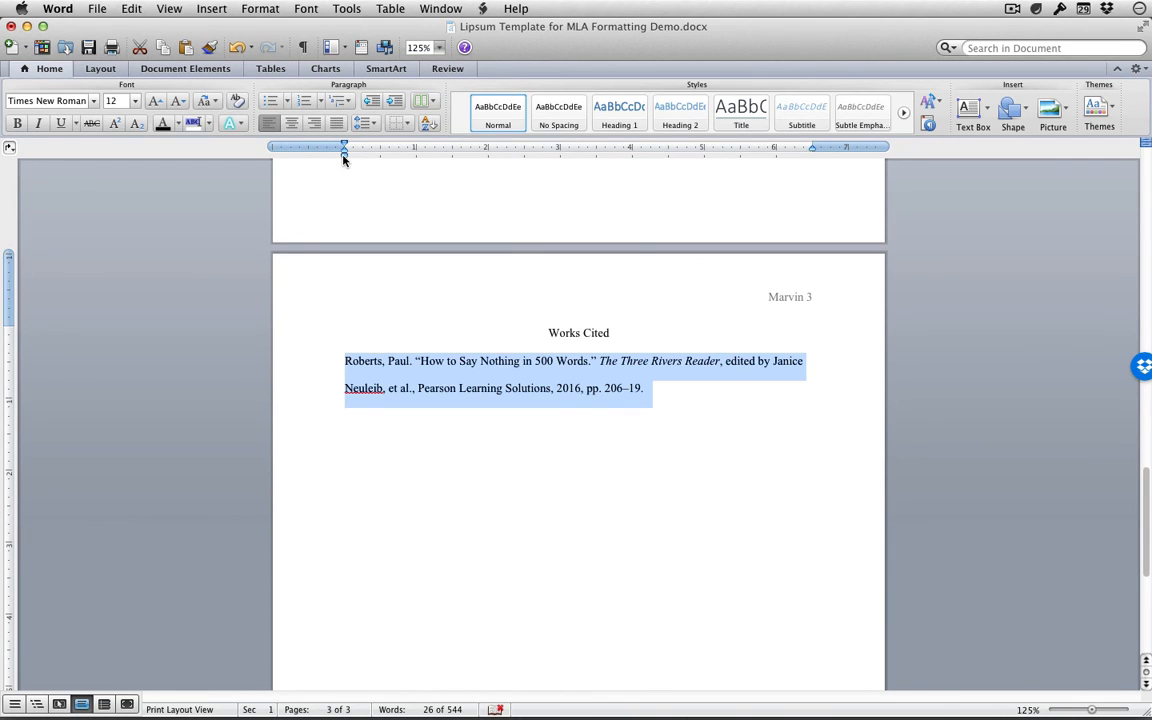
{"action": "mouse_move", "coordinate": [344, 156]}
{"action": "left_mouse_down"}
{"action": "mouse_move", "coordinate": [411, 156]}
{"action": "mouse_move", "coordinate": [345, 159]}
{"action": "left_mouse_up"}
{"action": "mouse_move", "coordinate": [345, 146]}
{"action": "left_mouse_down"}
{"action": "mouse_move", "coordinate": [382, 146]}
{"action": "mouse_move", "coordinate": [345, 146]}
{"action": "left_mouse_up"}
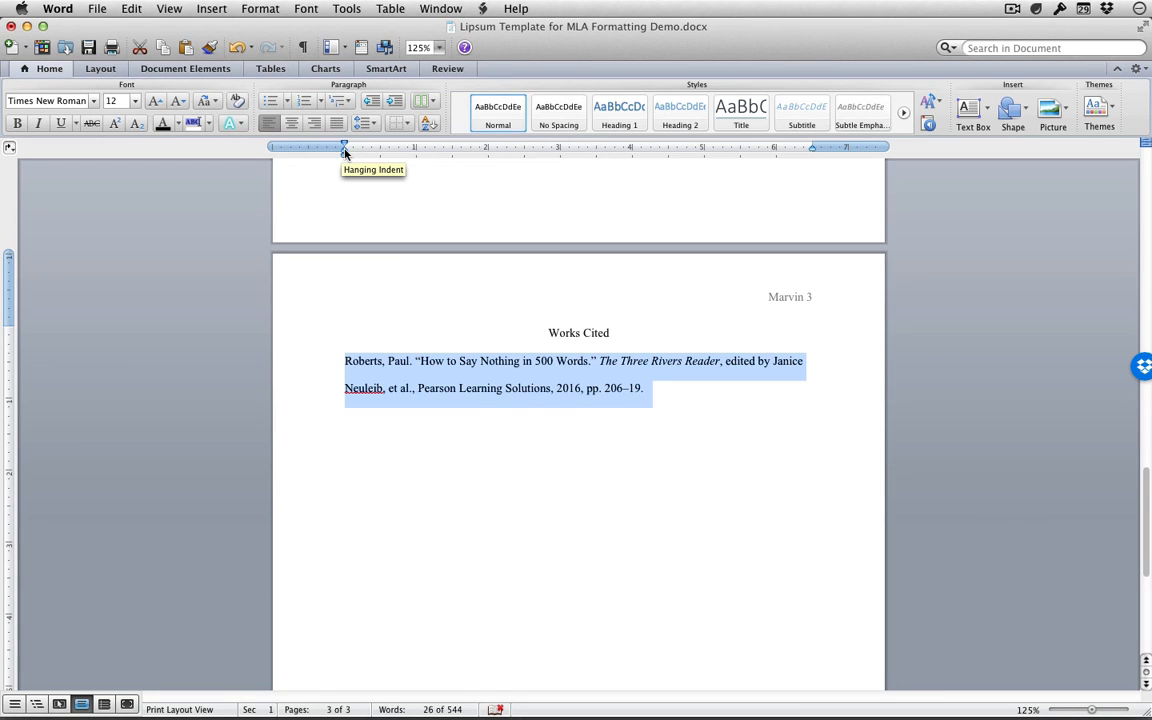
{"action": "left_click_drag", "start_coordinate": [344, 150], "coordinate": [349, 150]}
{"action": "left_click_drag", "start_coordinate": [362, 155], "coordinate": [379, 155]}
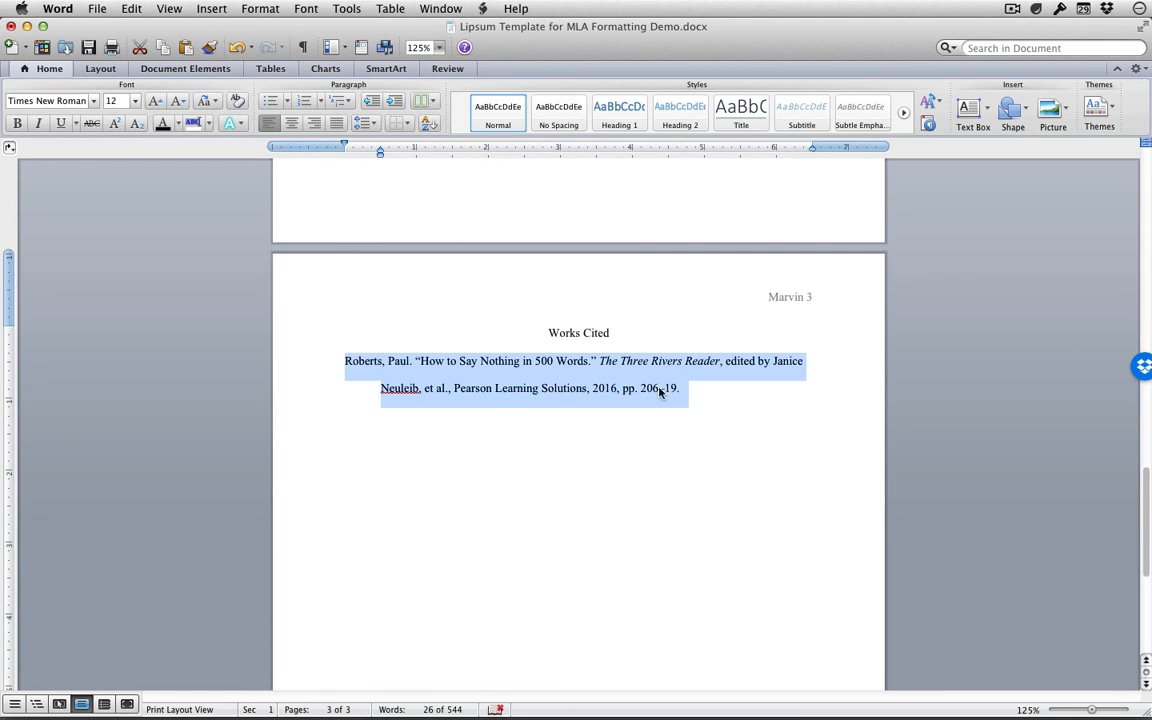
{"action": "left_click", "coordinate": [738, 402]}
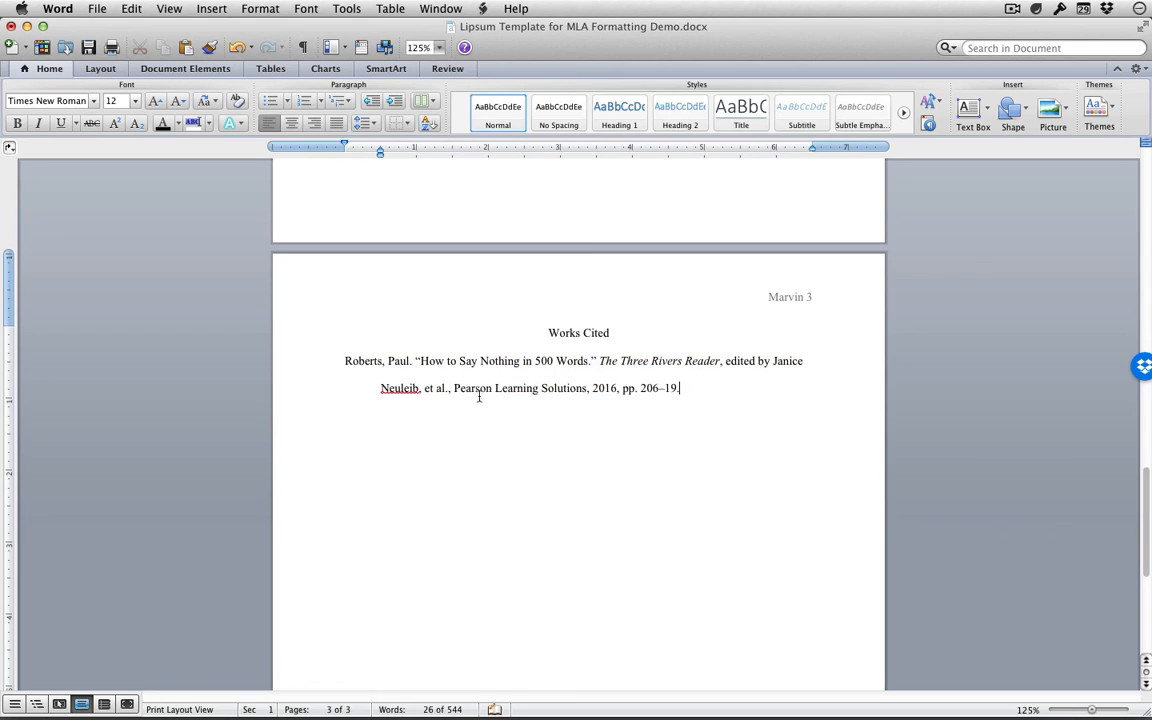
{"action": "left_click", "coordinate": [341, 363]}
Review the essay's formatting from the Works Cited page back to the heading block and title on the first page.
{"action": "scroll", "coordinate": [700, 430], "scroll_direction": "down", "scroll_amount": 2}
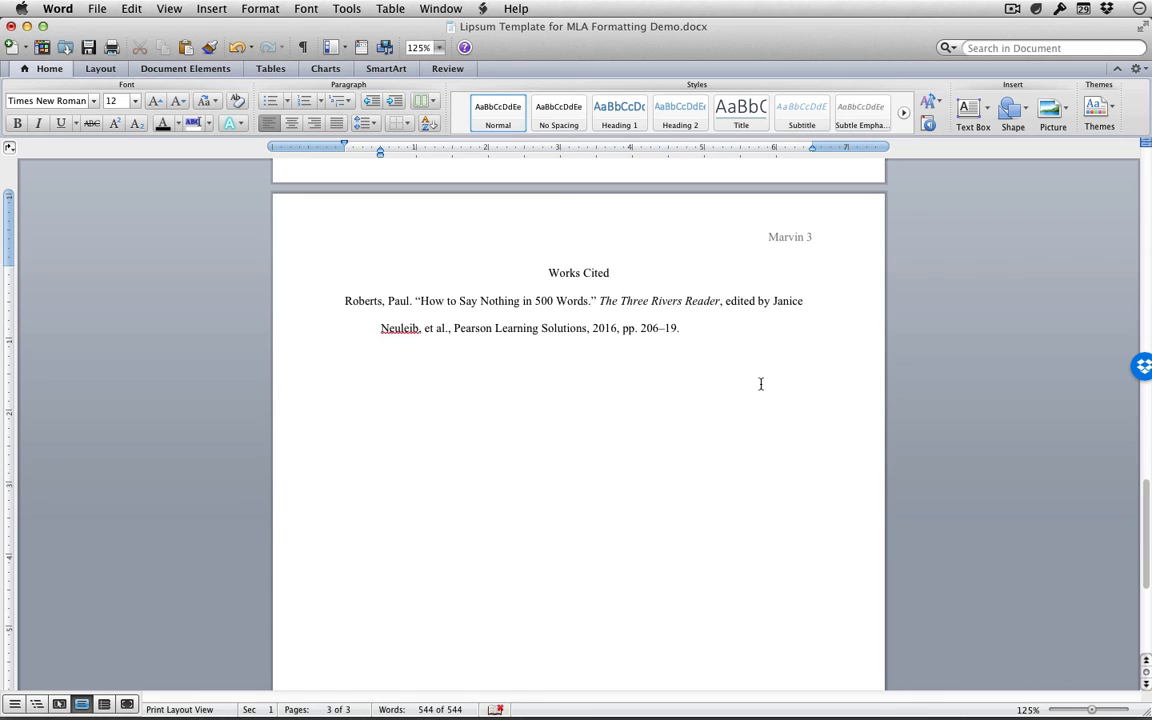
{"action": "scroll", "coordinate": [760, 384], "scroll_direction": "down", "scroll_amount": 5}
{"action": "scroll", "coordinate": [760, 384], "scroll_direction": "up", "scroll_amount": 15}
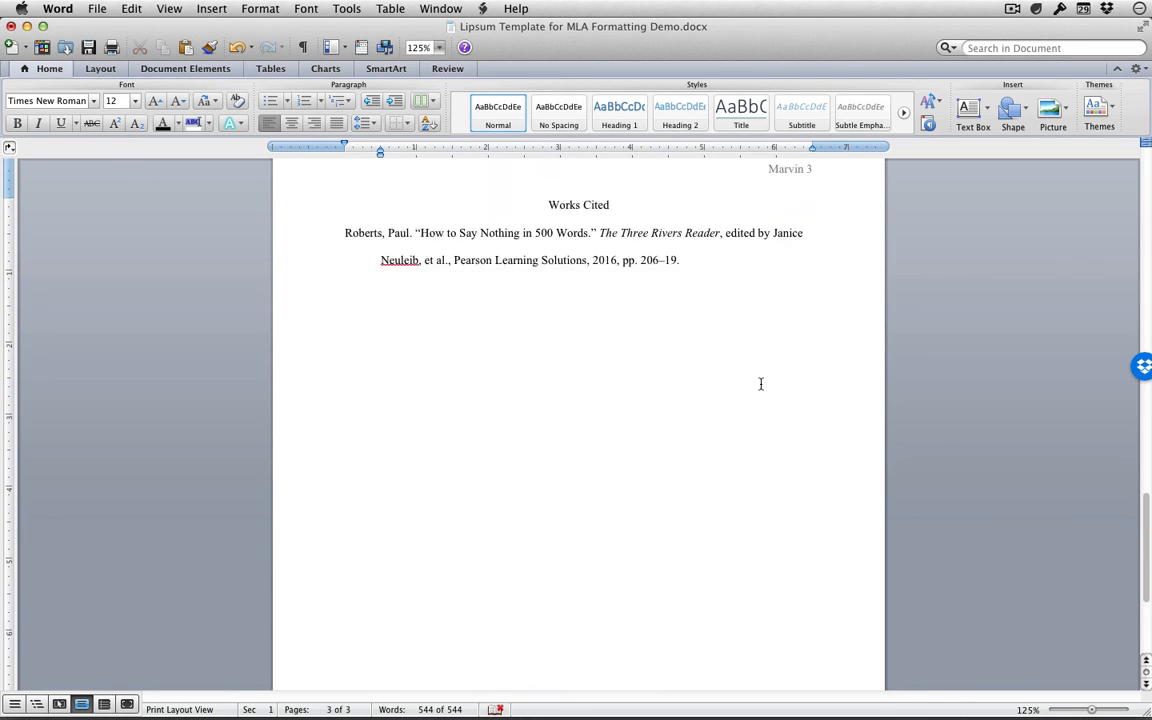
{"action": "scroll", "coordinate": [760, 384], "scroll_direction": "up", "scroll_amount": 15}
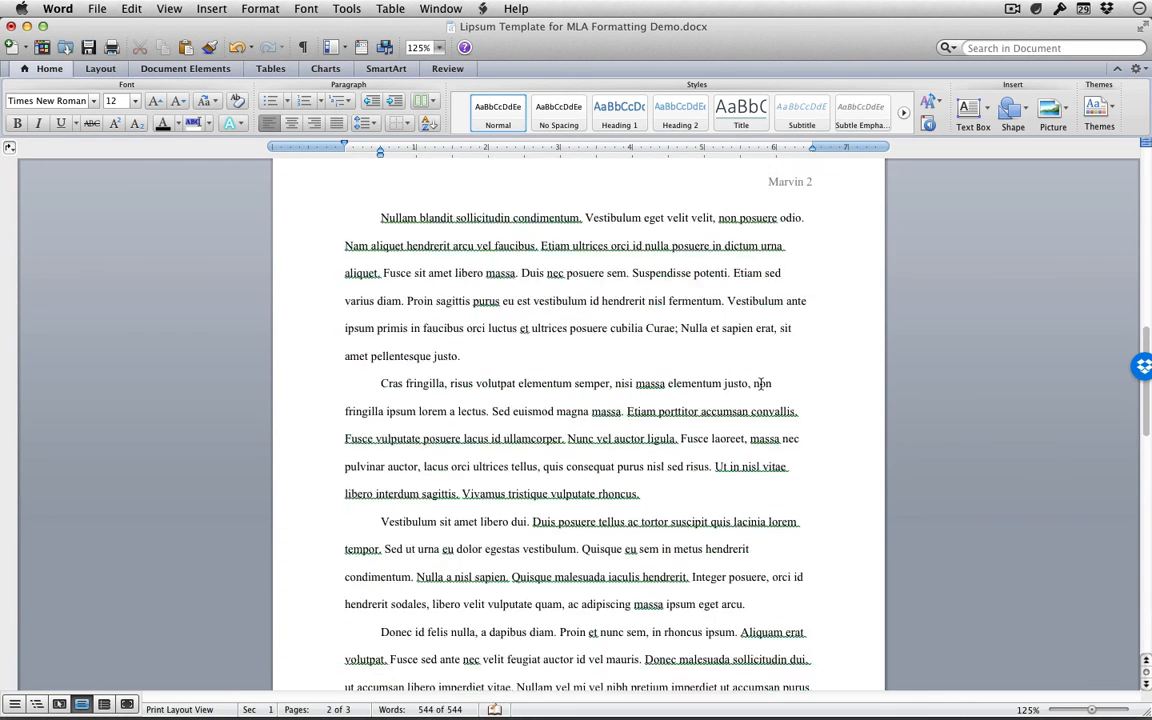
{"action": "scroll", "coordinate": [767, 391], "scroll_direction": "up", "scroll_amount": 15}
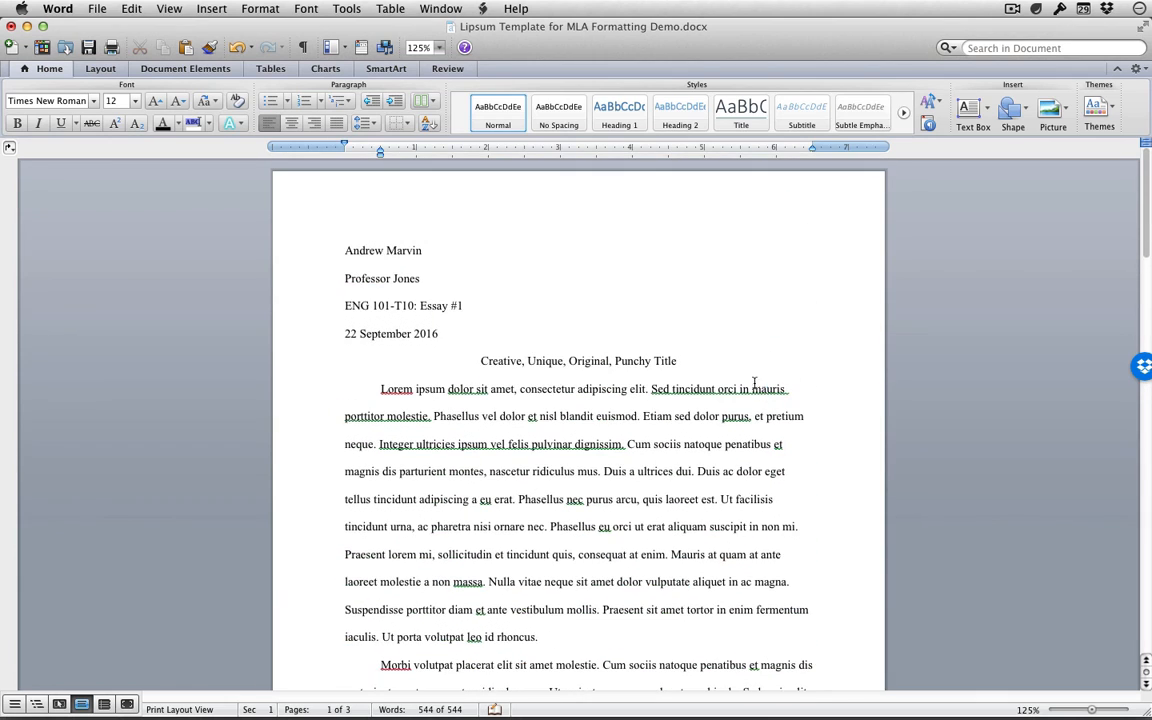
{"action": "left_click", "coordinate": [740, 362]}
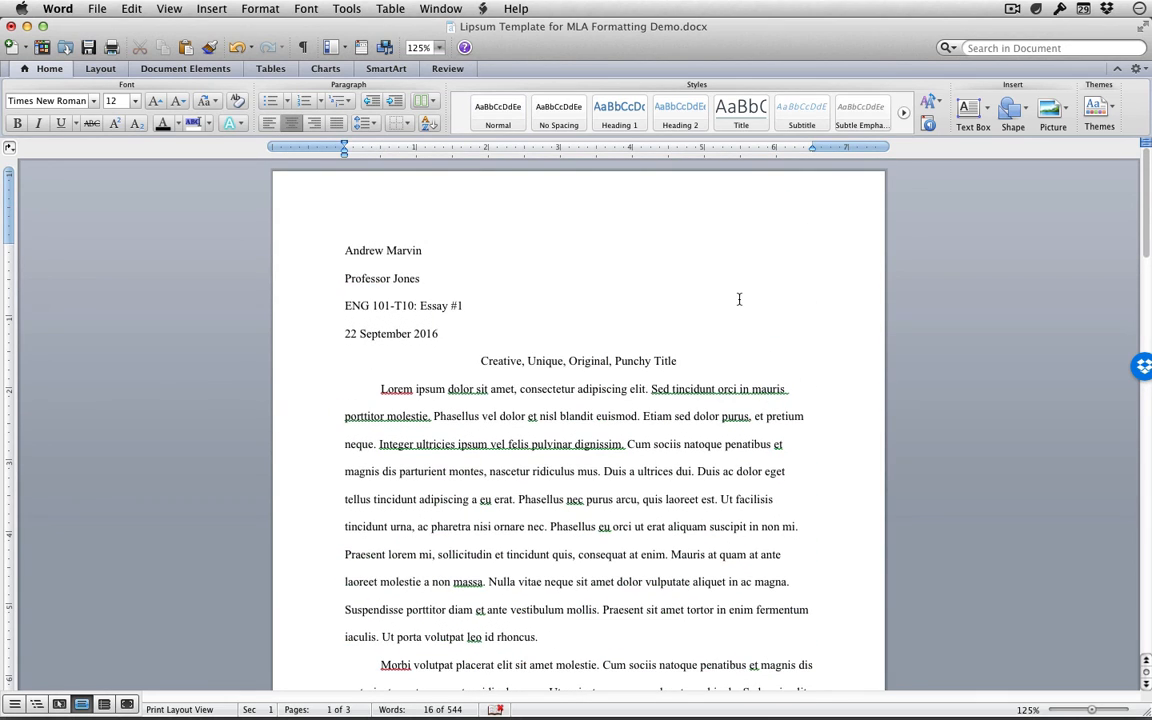
{"action": "scroll", "coordinate": [785, 265], "scroll_direction": "down", "scroll_amount": 2}
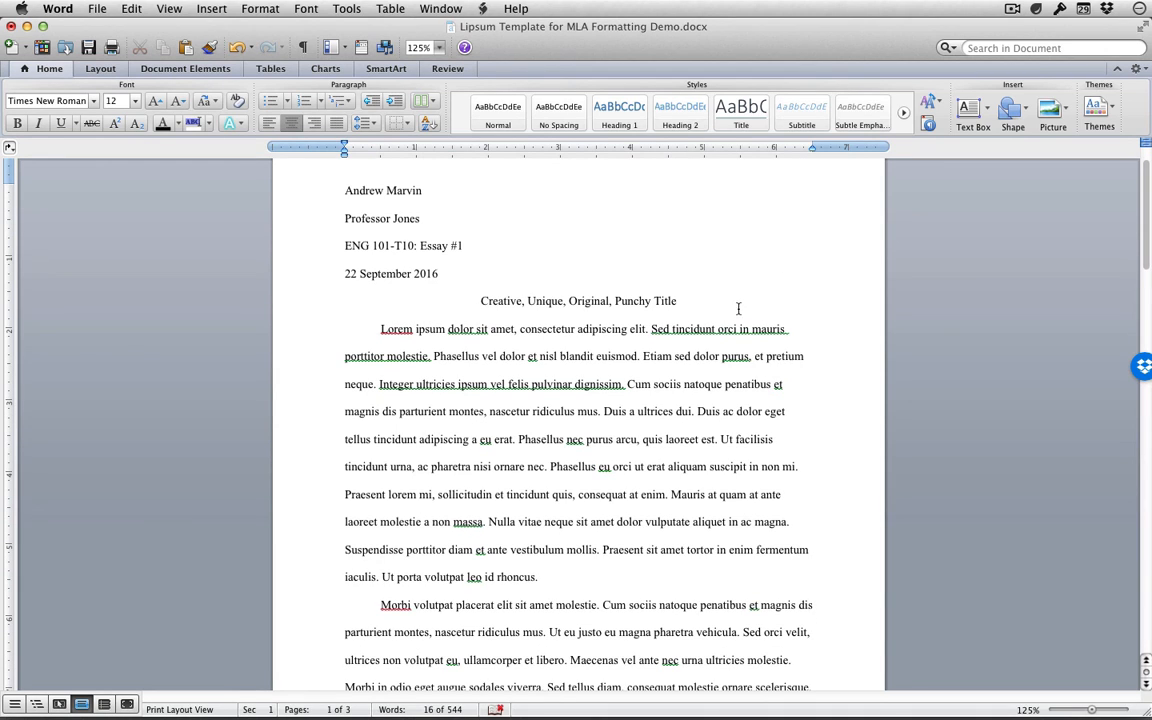